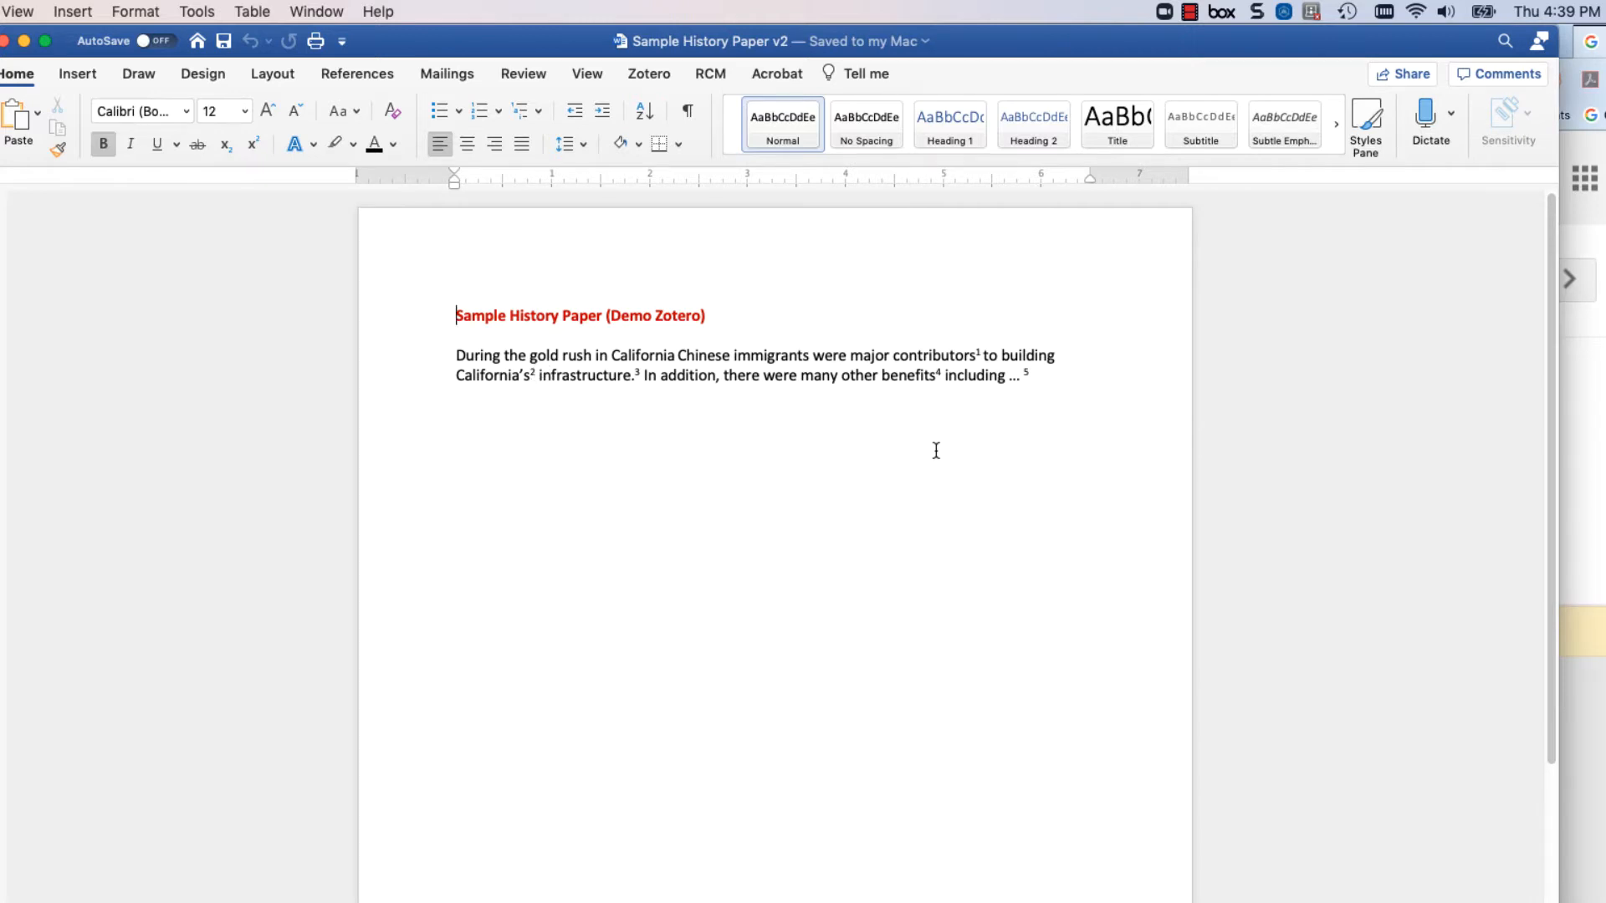
# Delete the footnote references after "contributors" and "California's" in the paper's first sentence
pyautogui.scroll(-5, 954, 452)
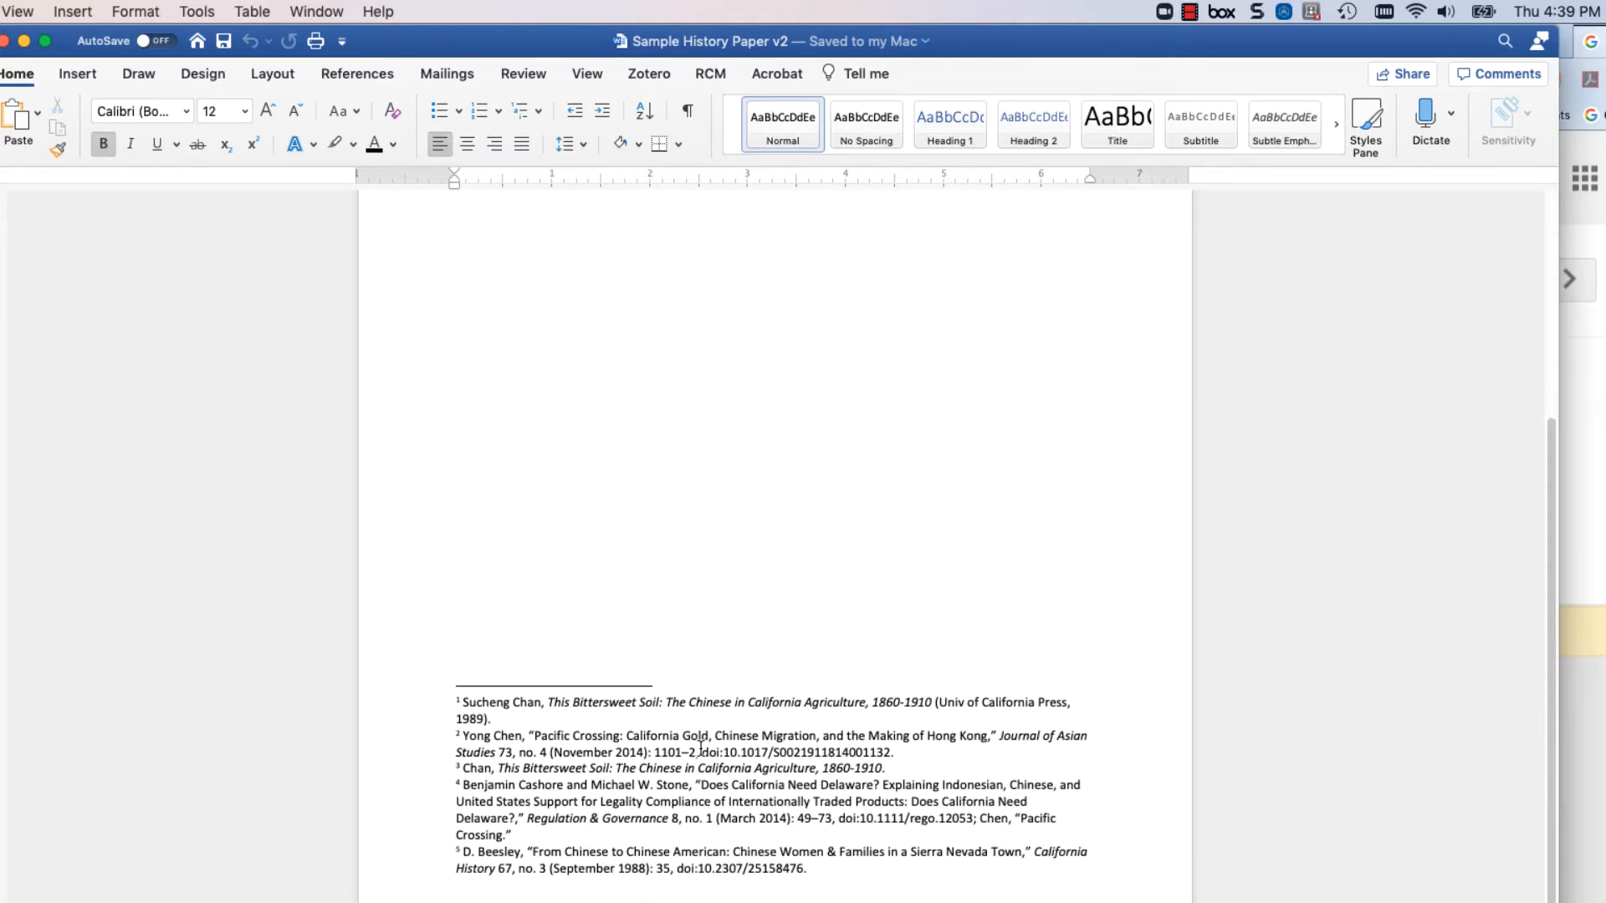
pyautogui.scroll(5, 1044, 619)
pyautogui.click(978, 354)
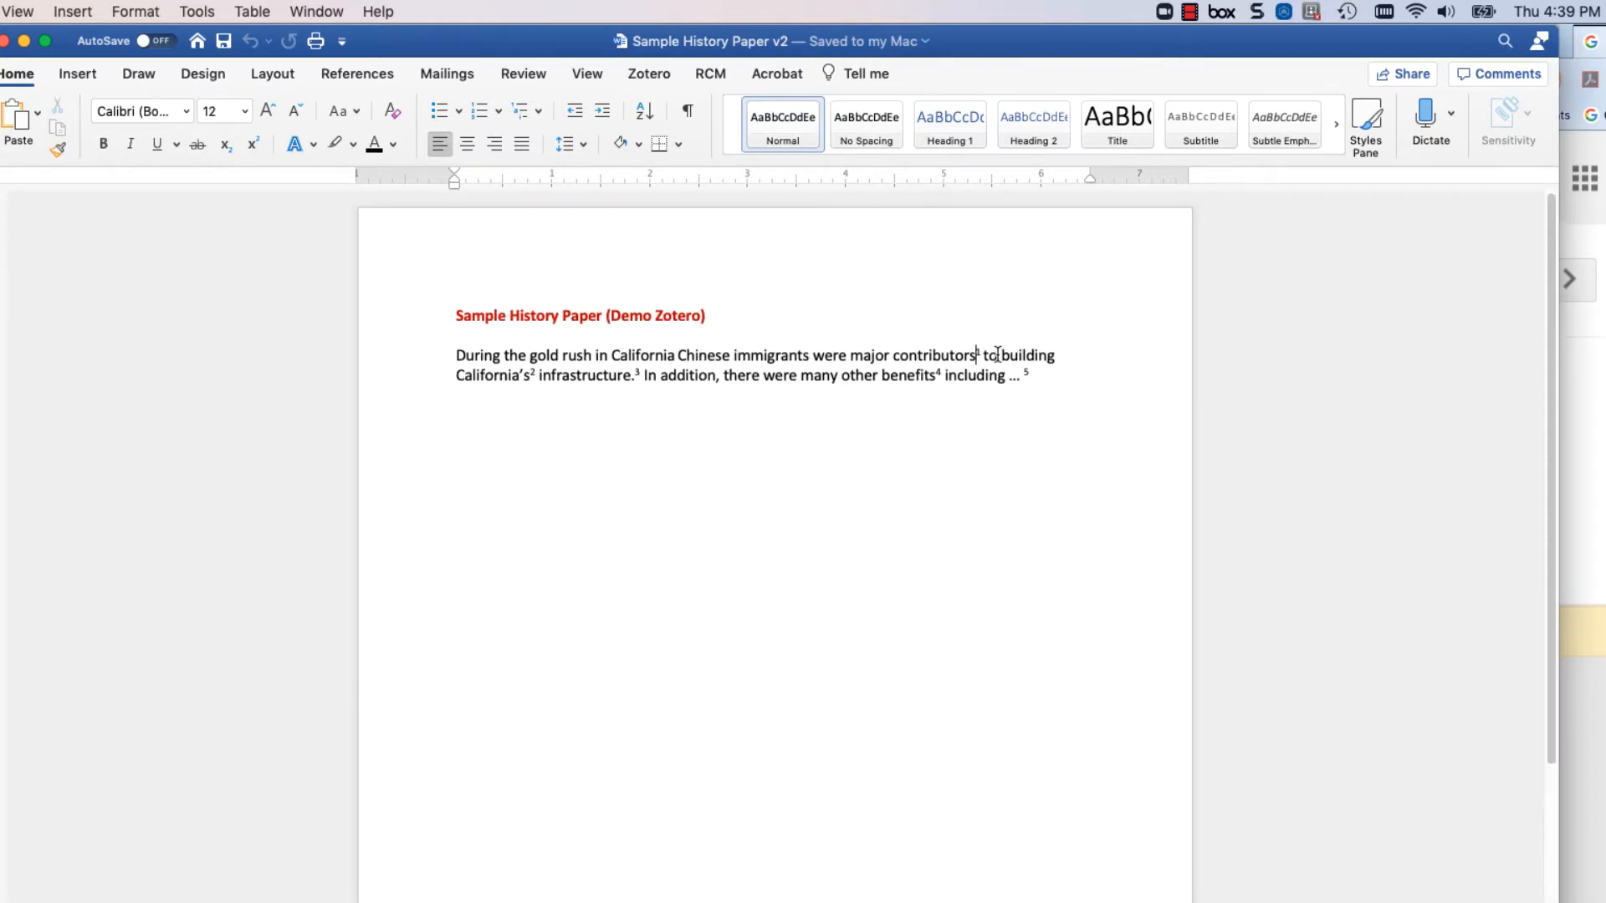
pyautogui.press('BackSpace')
pyautogui.press('BackSpace')
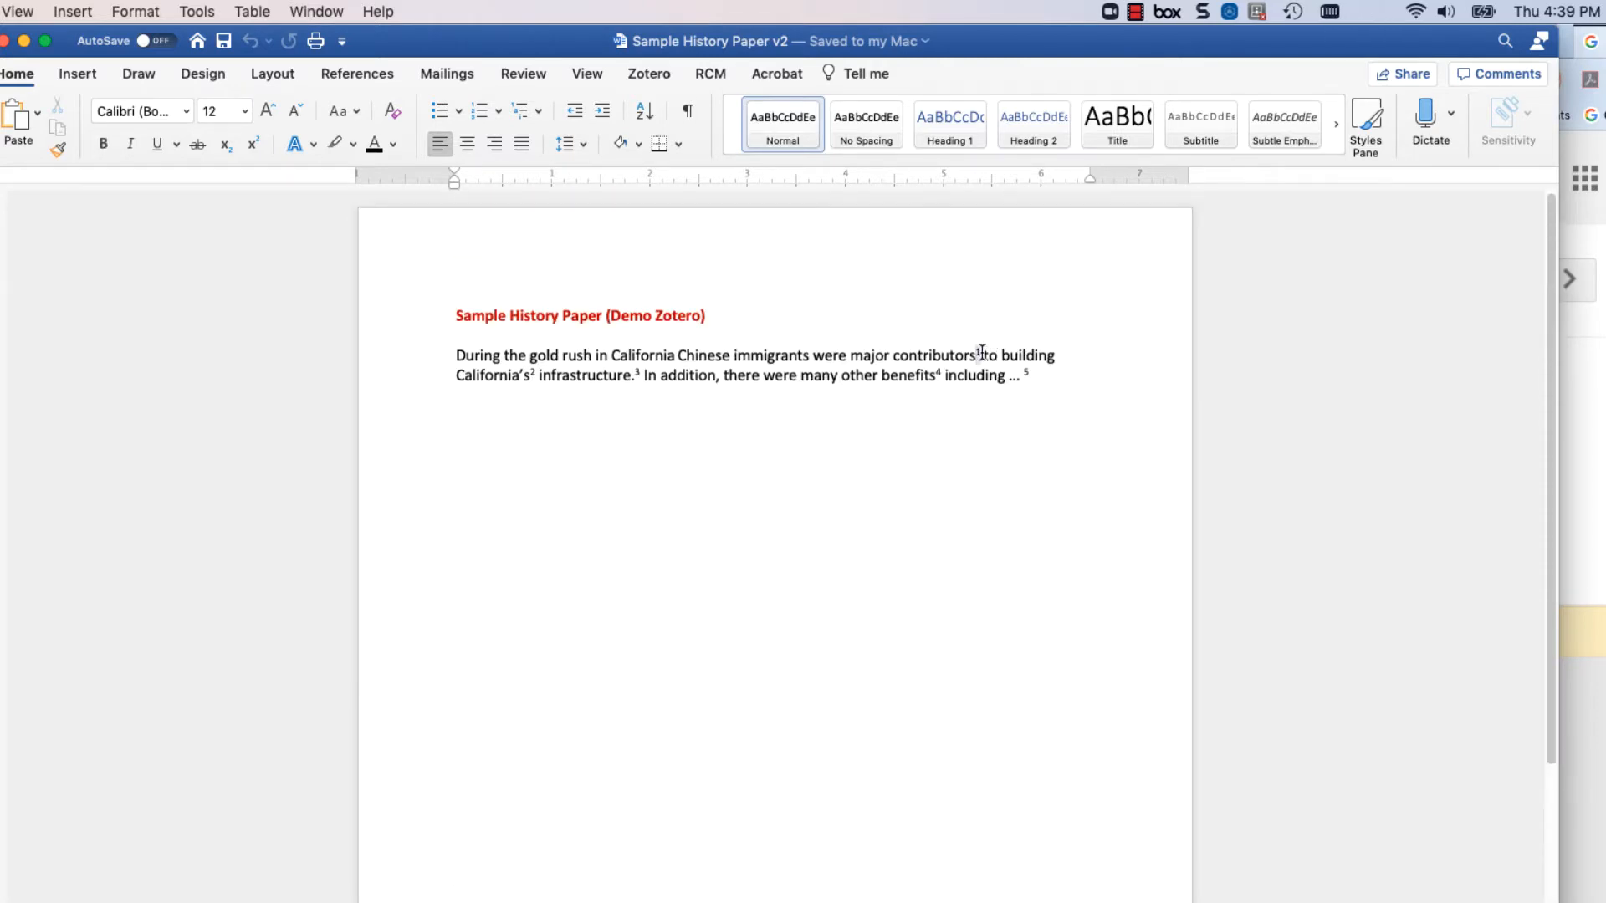
pyautogui.click(534, 375)
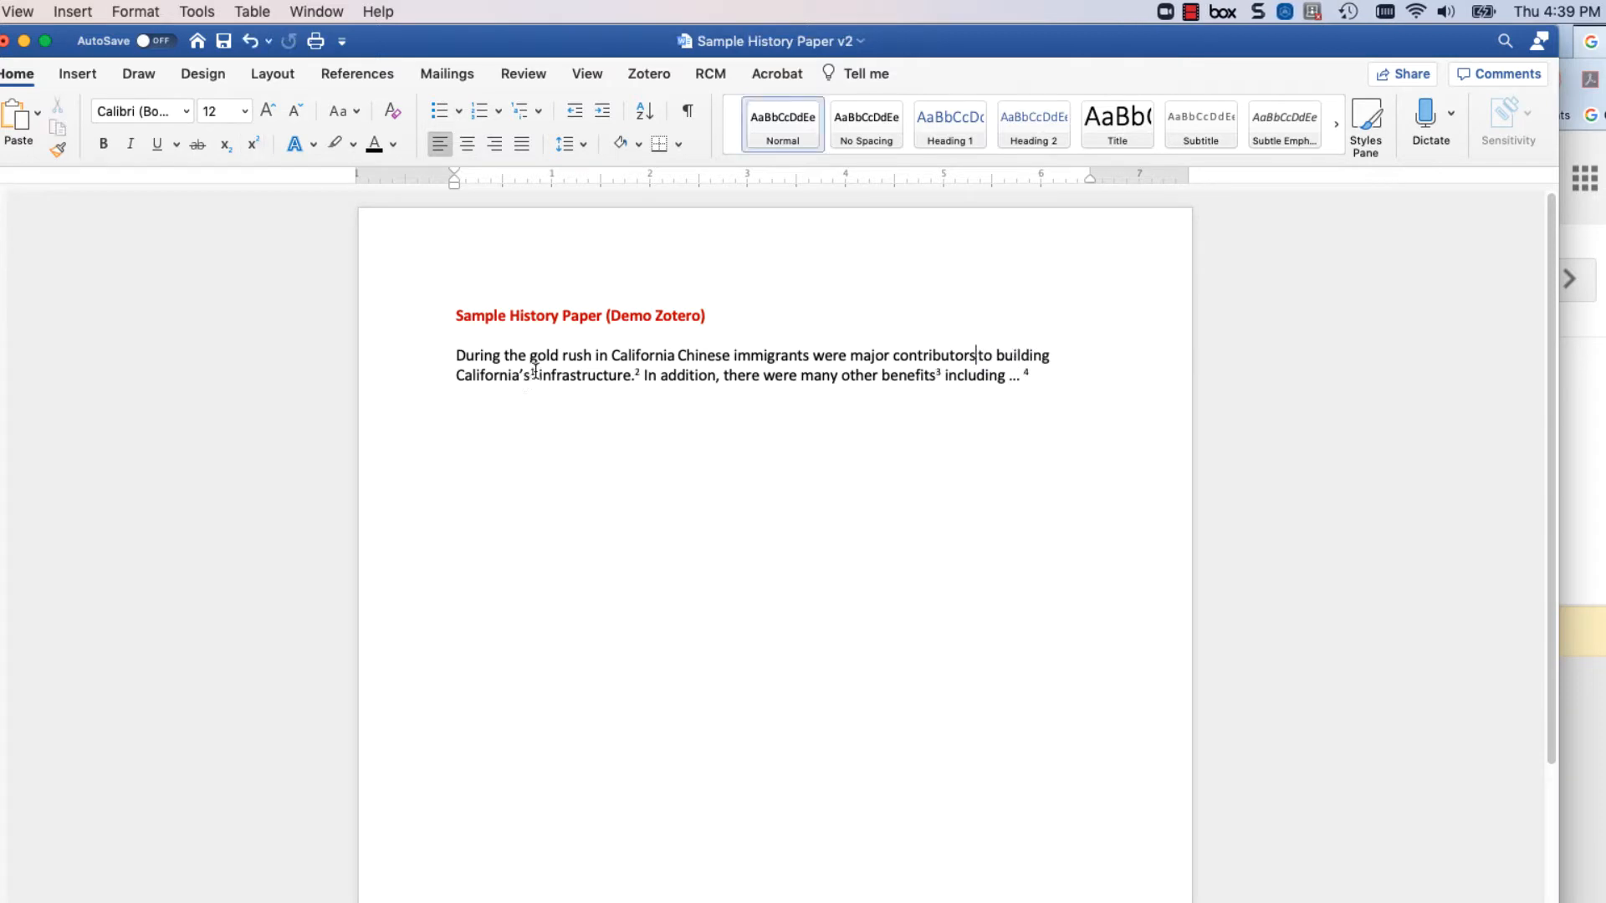
pyautogui.press('BackSpace')
pyautogui.press('BackSpace')
# Delete the footnote reference after "infrastructure" along with its note, keeping the period at the end of the sentence
pyautogui.click(612, 381)
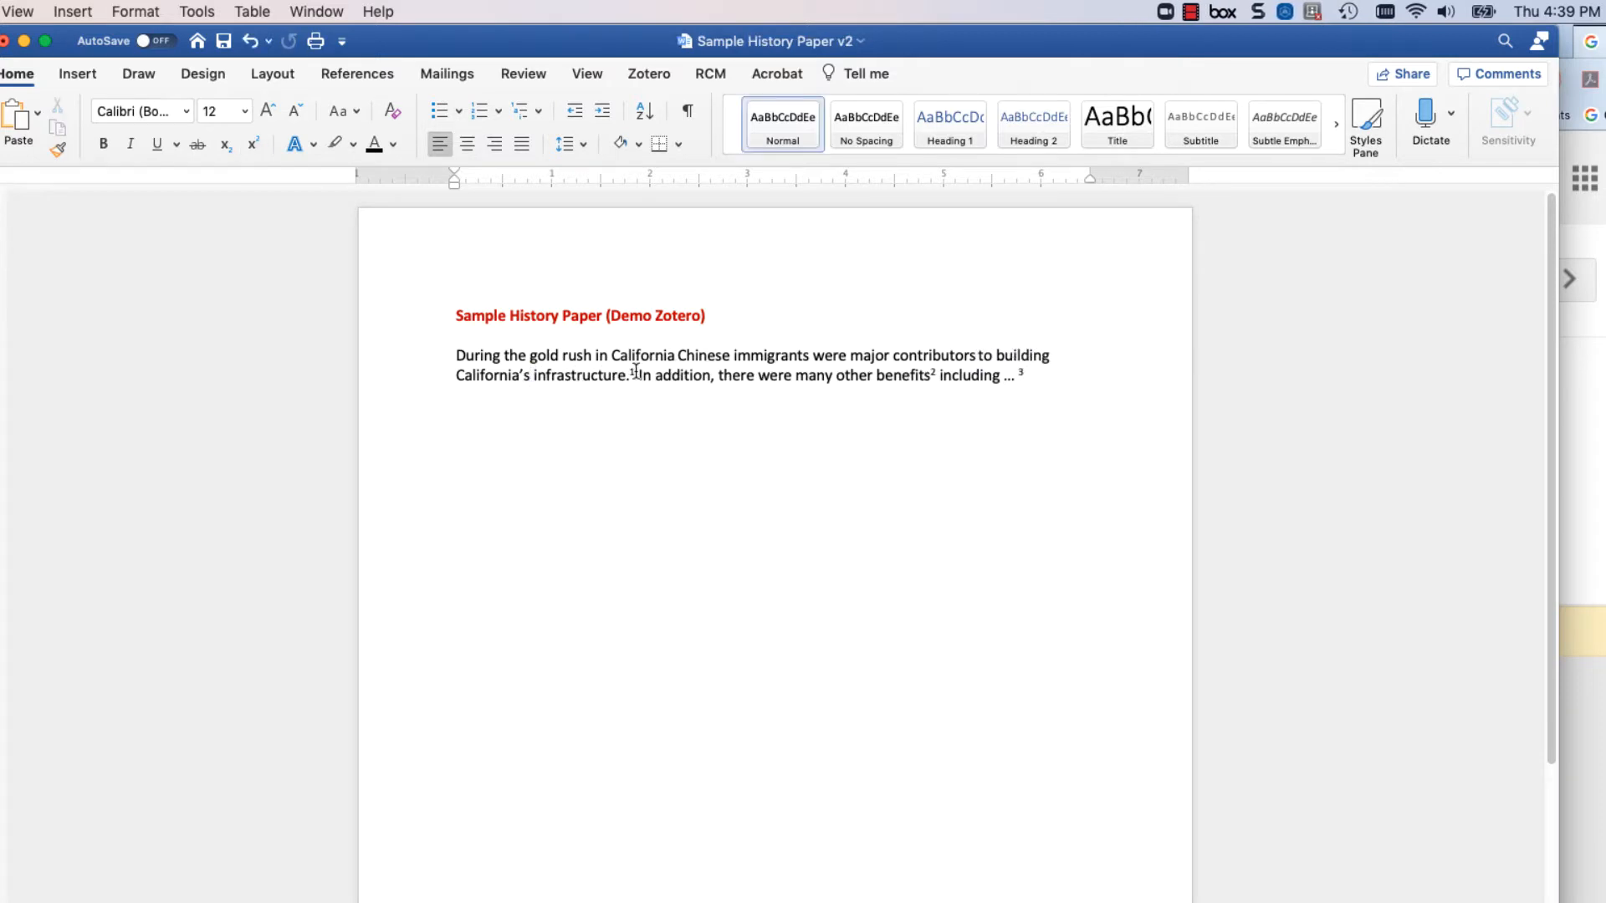
pyautogui.press('BackSpace')
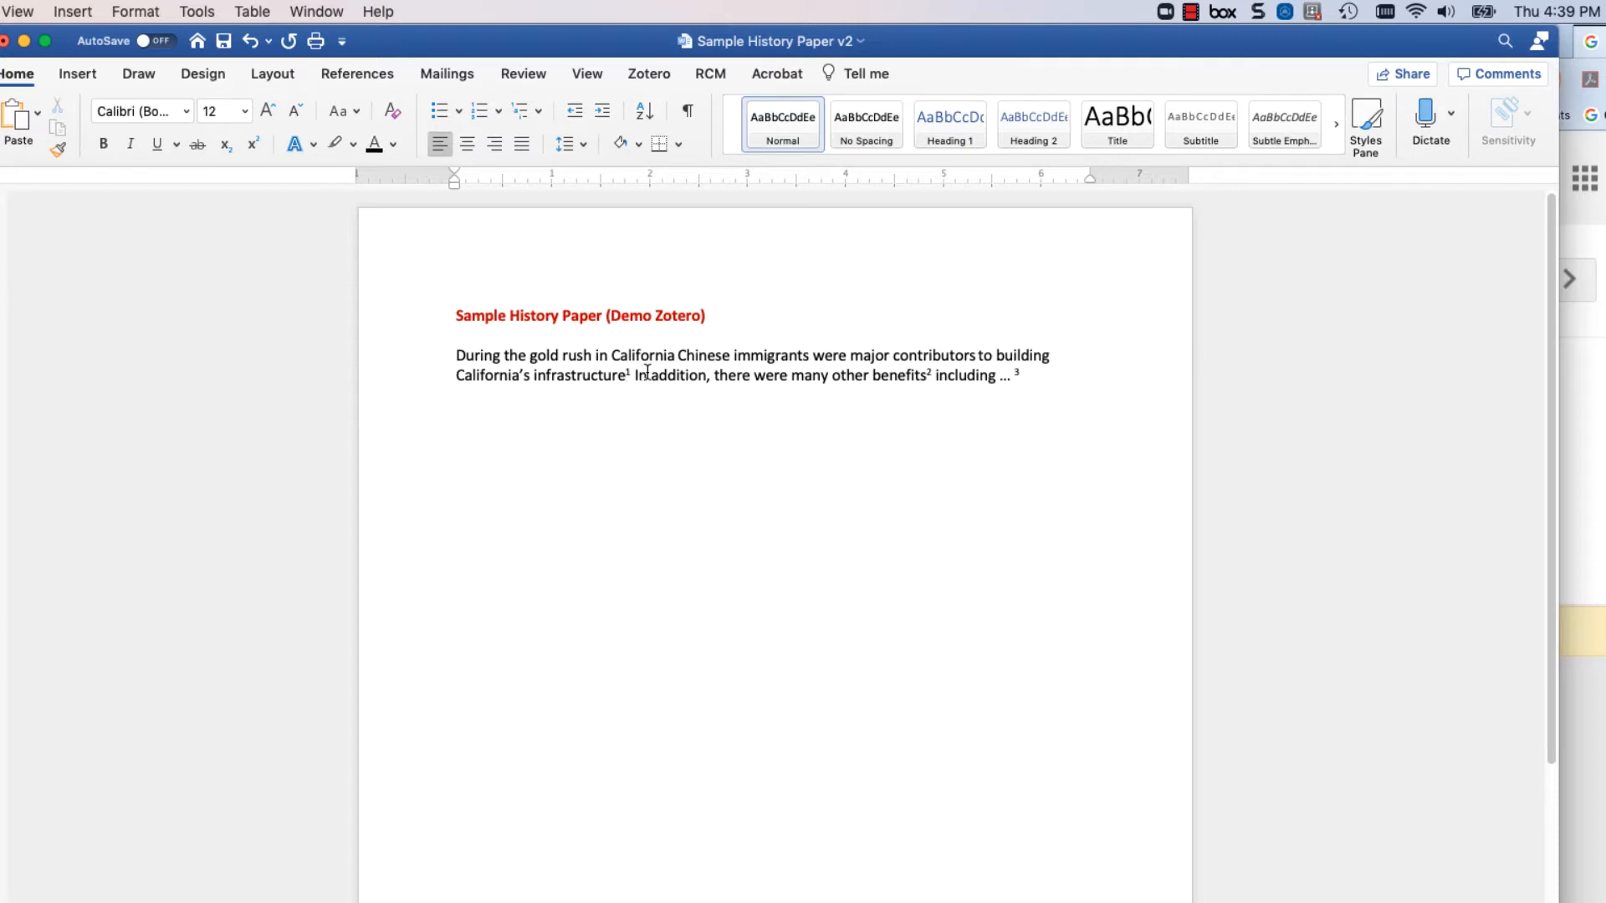
pyautogui.write('.')
pyautogui.click(642, 372)
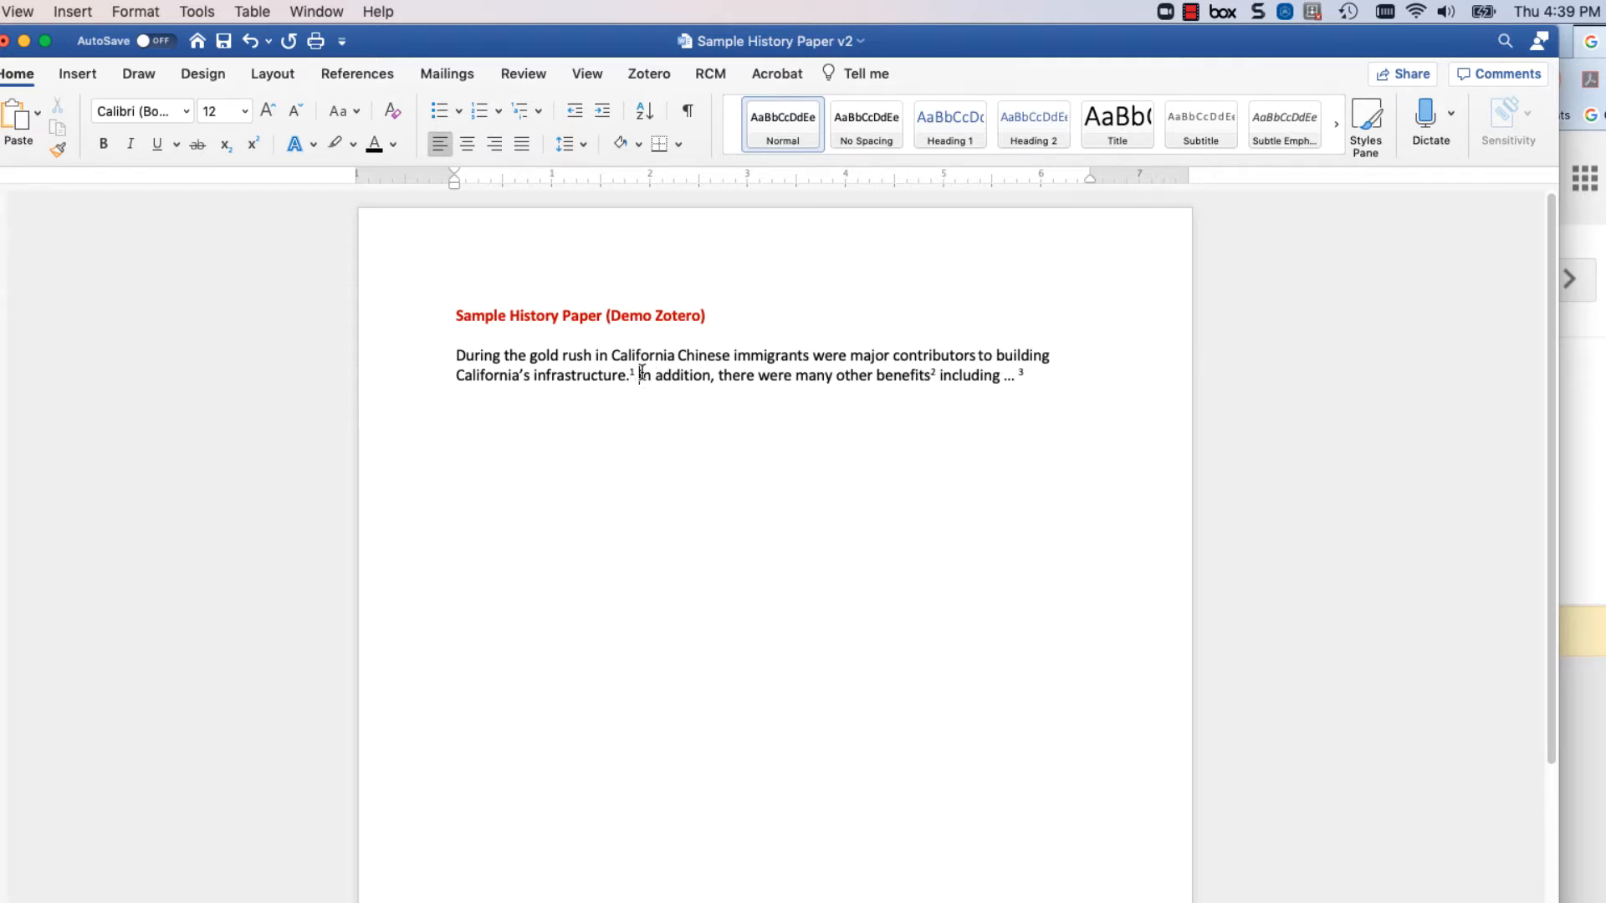
pyautogui.press('BackSpace')
pyautogui.press('Left')
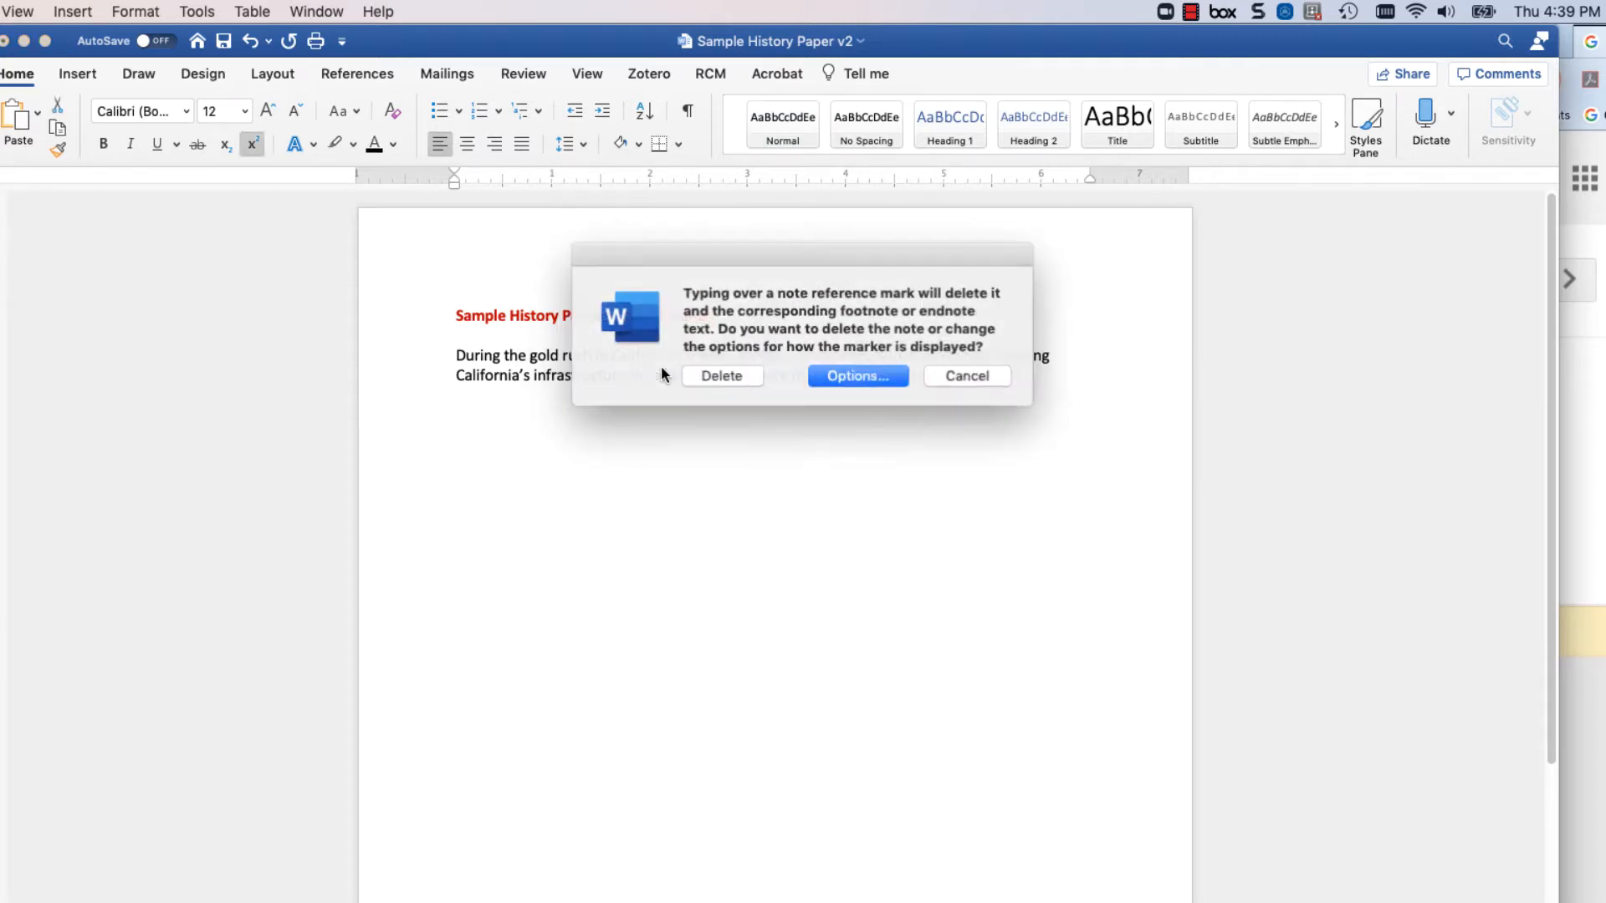
pyautogui.press('BackSpace')
pyautogui.click(721, 374)
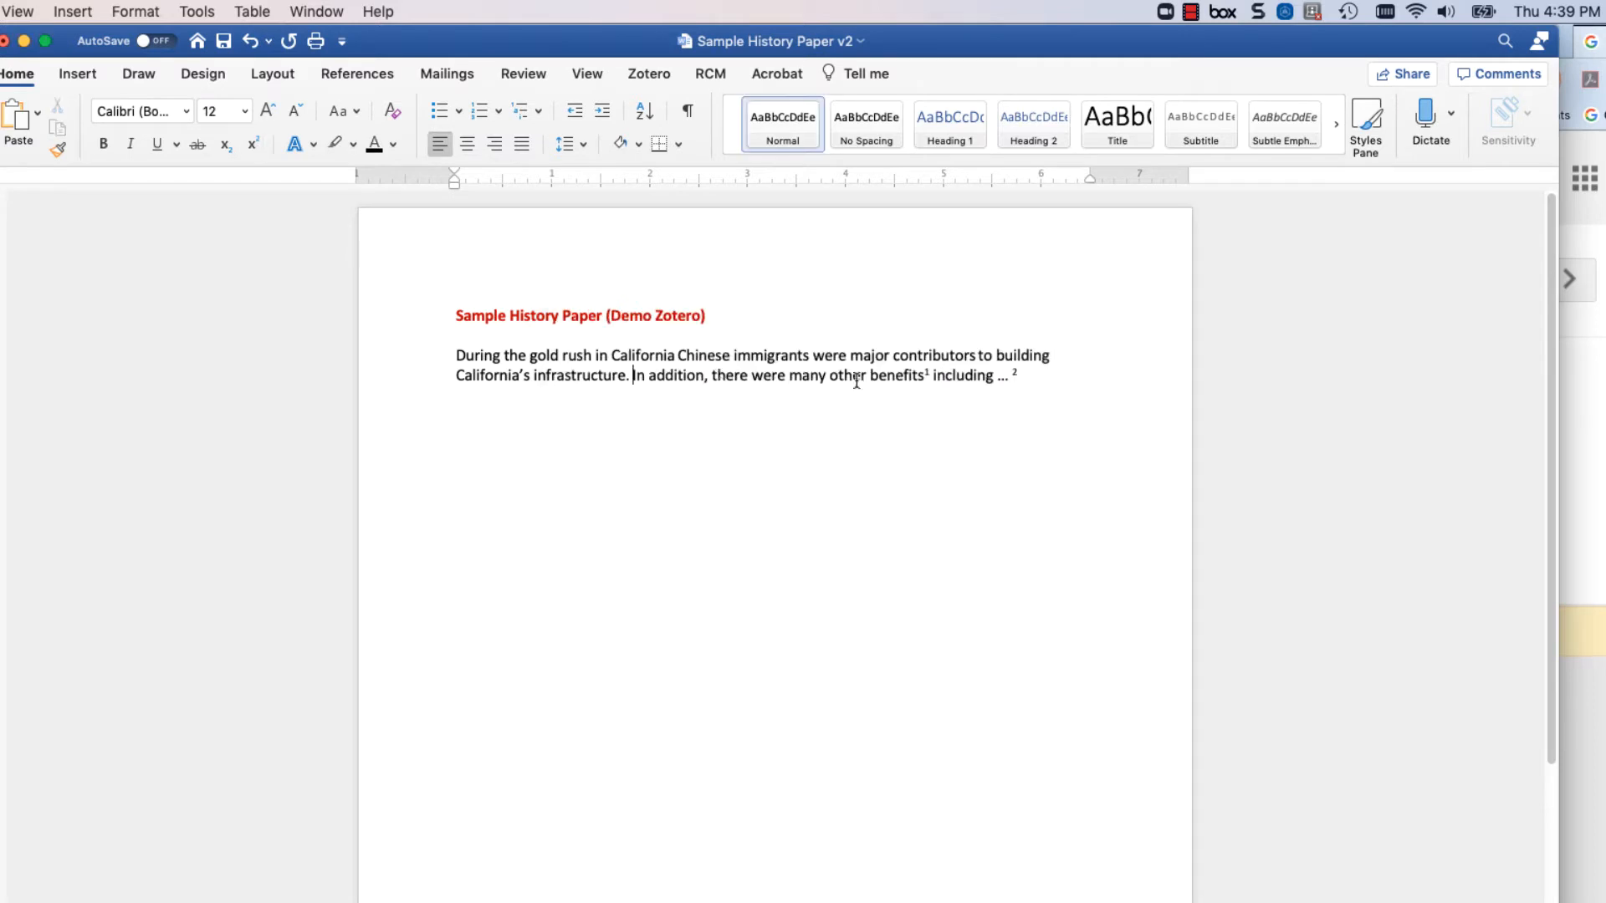
# Delete the remaining footnote references after "including …" and "benefits" in the second sentence
pyautogui.click(1021, 370)
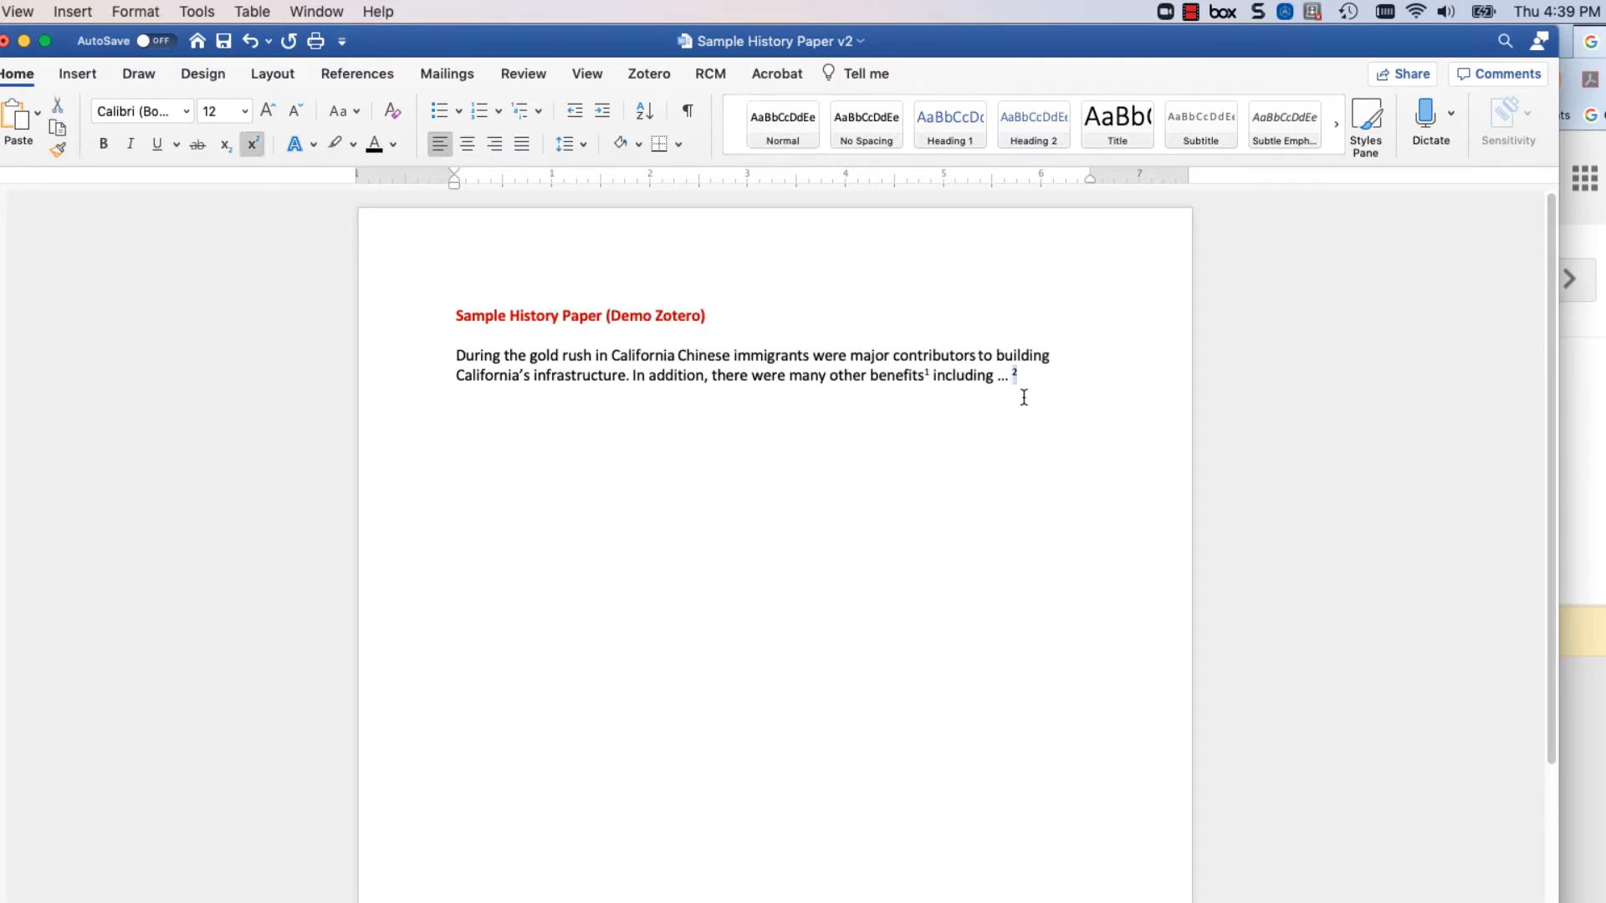
pyautogui.press('BackSpace')
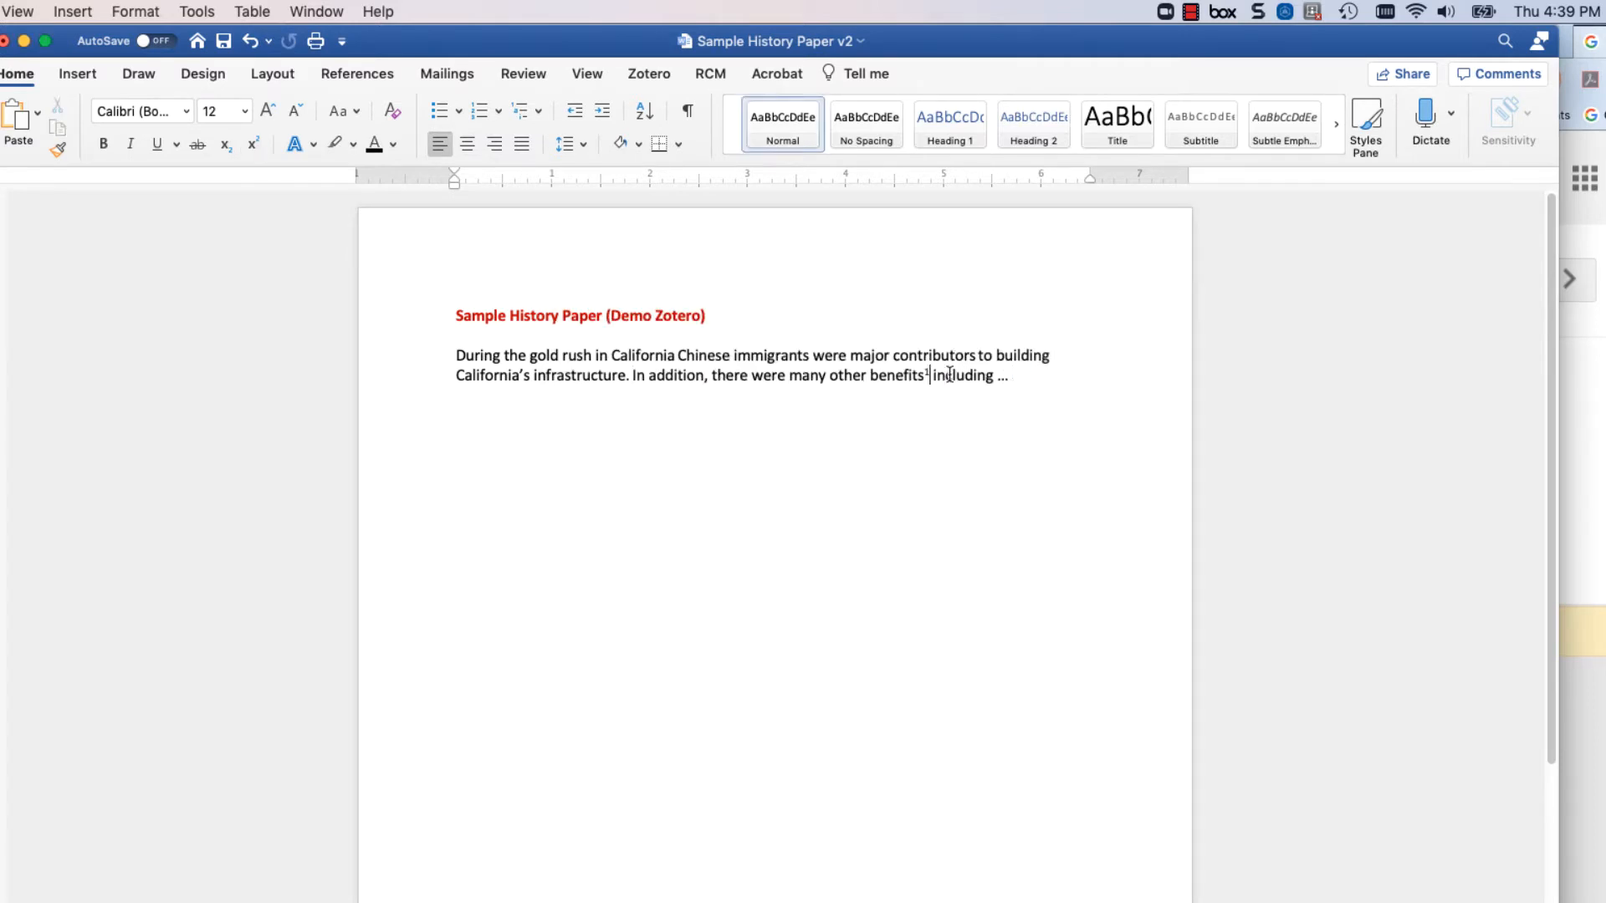
pyautogui.click(930, 374)
pyautogui.press('BackSpace')
pyautogui.click(1029, 375)
pyautogui.moveTo(620, 40); pyautogui.dragTo(585, 43)
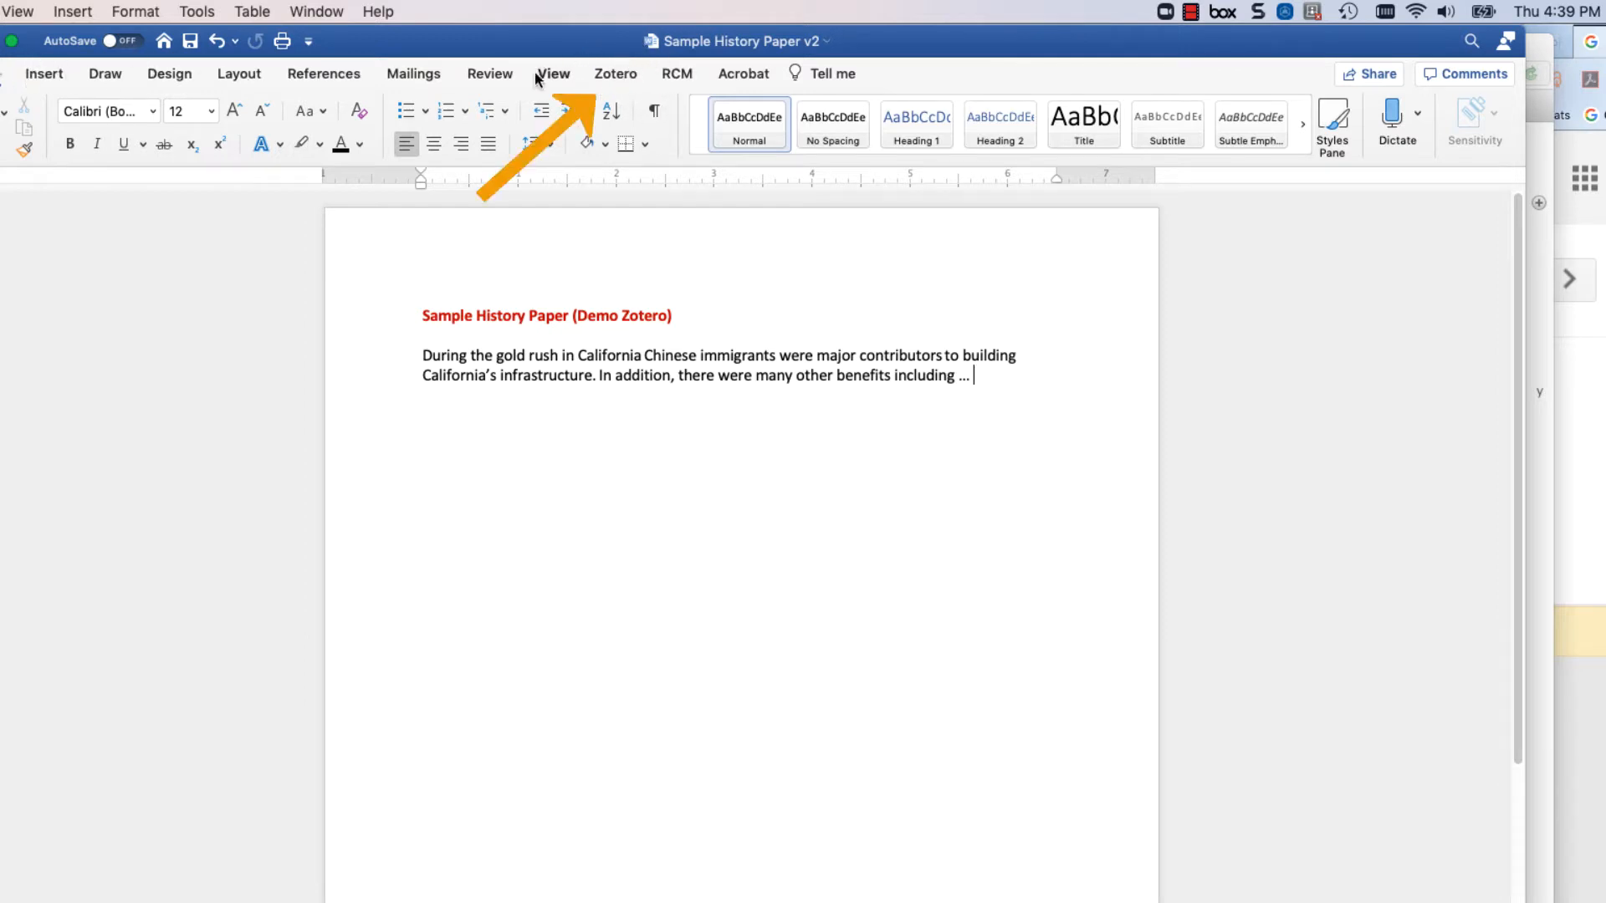
# In the document's Zotero preferences, select Turabian 8th edition (full note) as the citation style
pyautogui.click(627, 75)
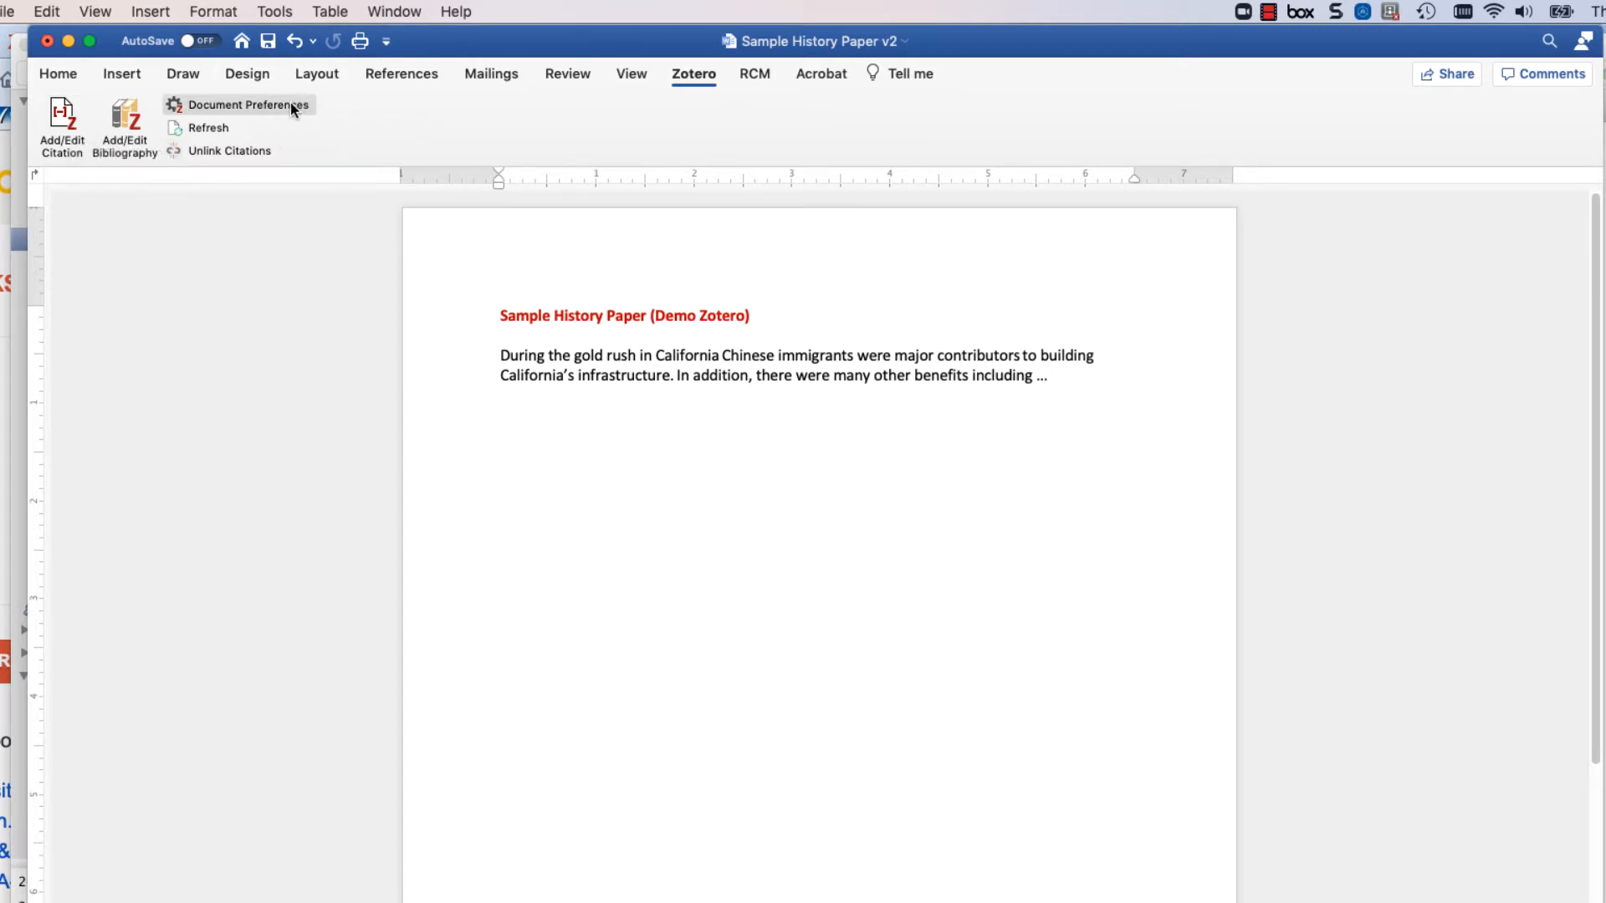
pyautogui.click(252, 107)
pyautogui.moveTo(587, 33); pyautogui.dragTo(579, 223)
pyautogui.click(582, 159)
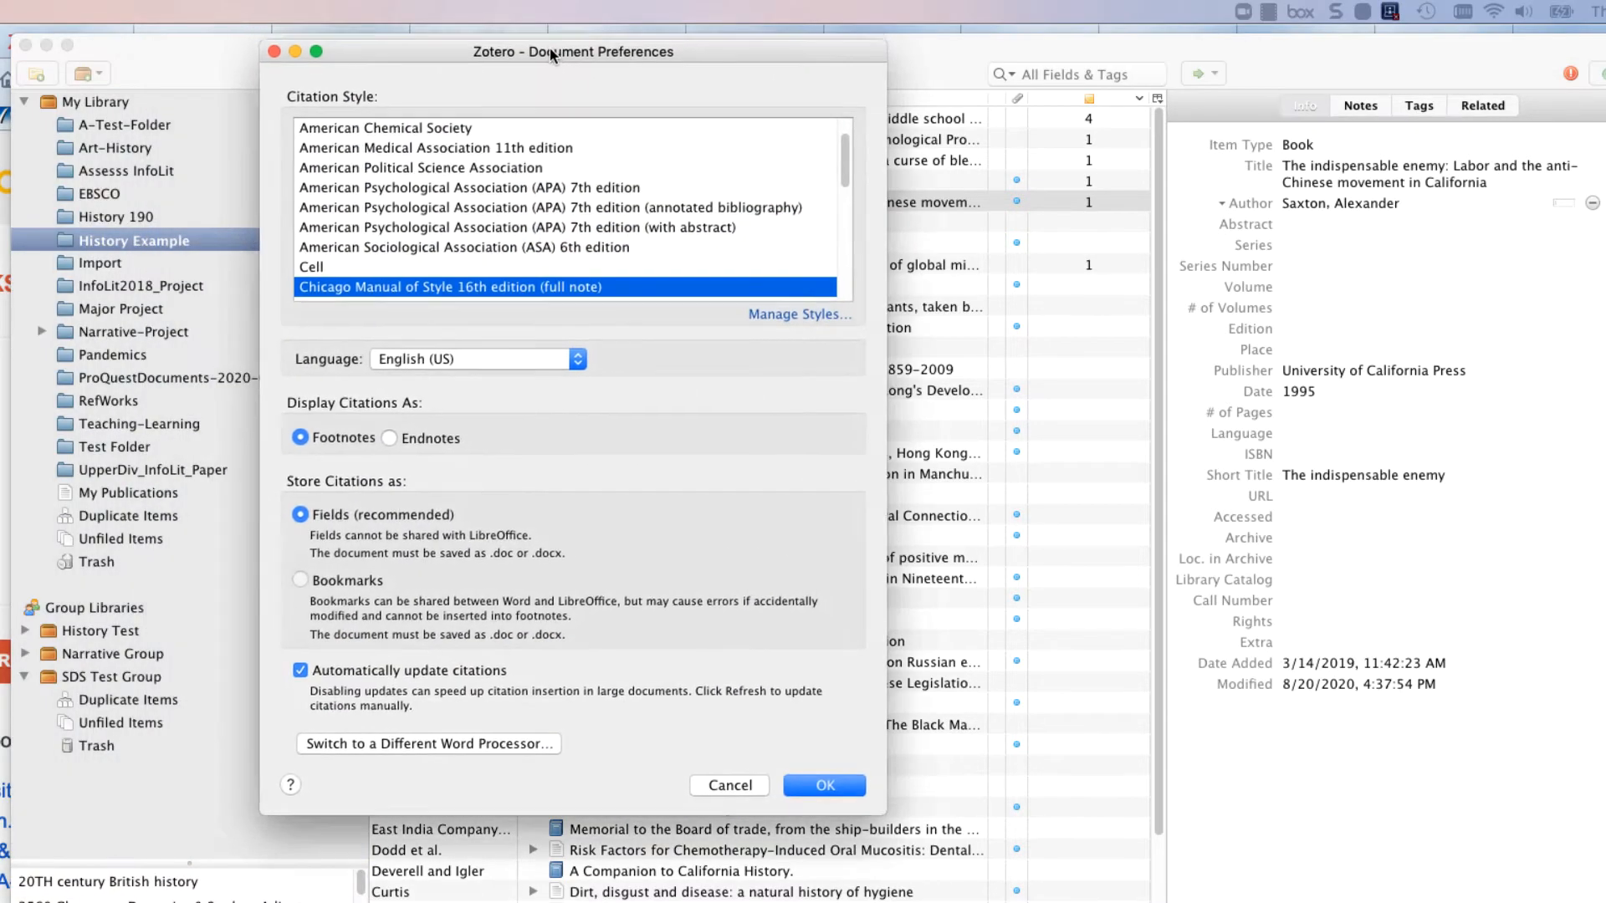
pyautogui.moveTo(564, 65); pyautogui.dragTo(511, 60)
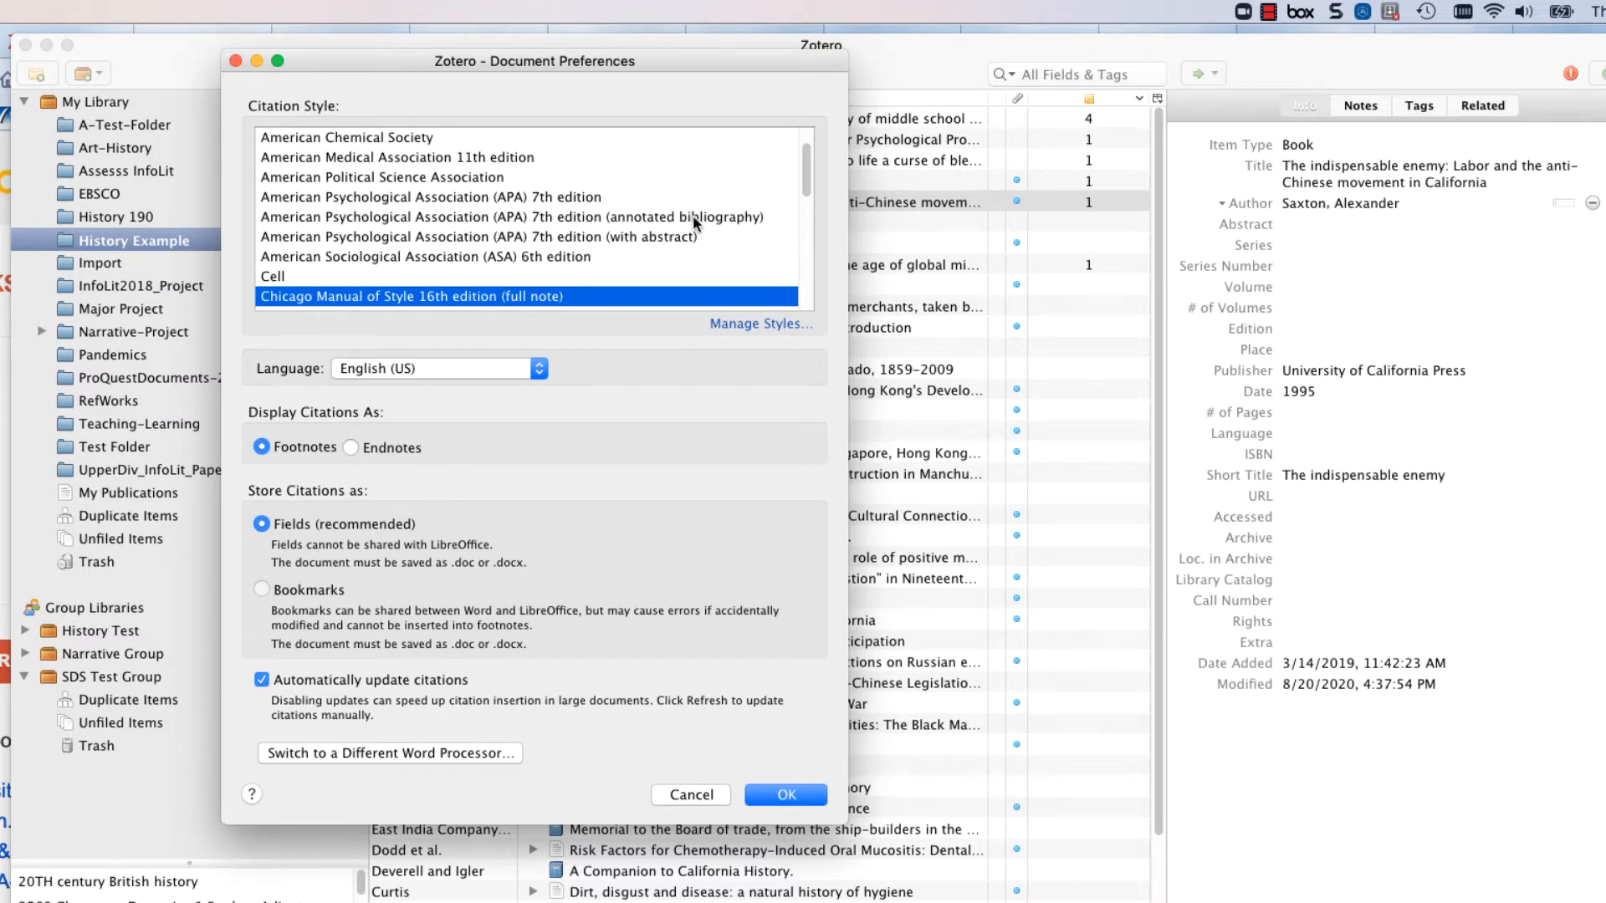
pyautogui.scroll(1, 675, 209)
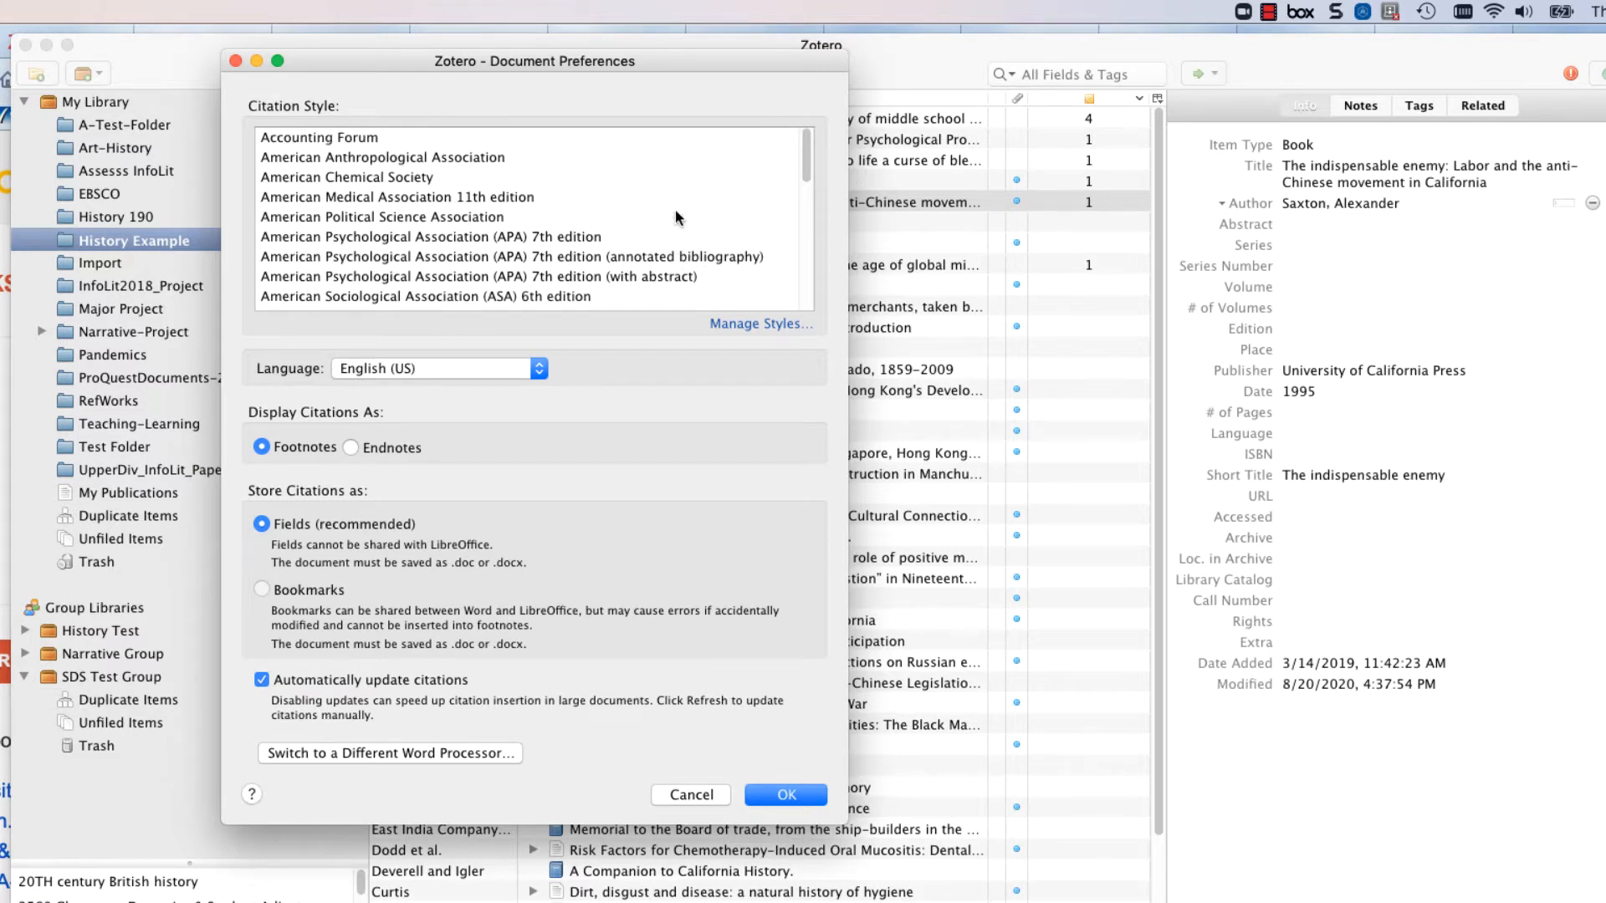
pyautogui.scroll(-5, 675, 209)
pyautogui.scroll(-2, 675, 217)
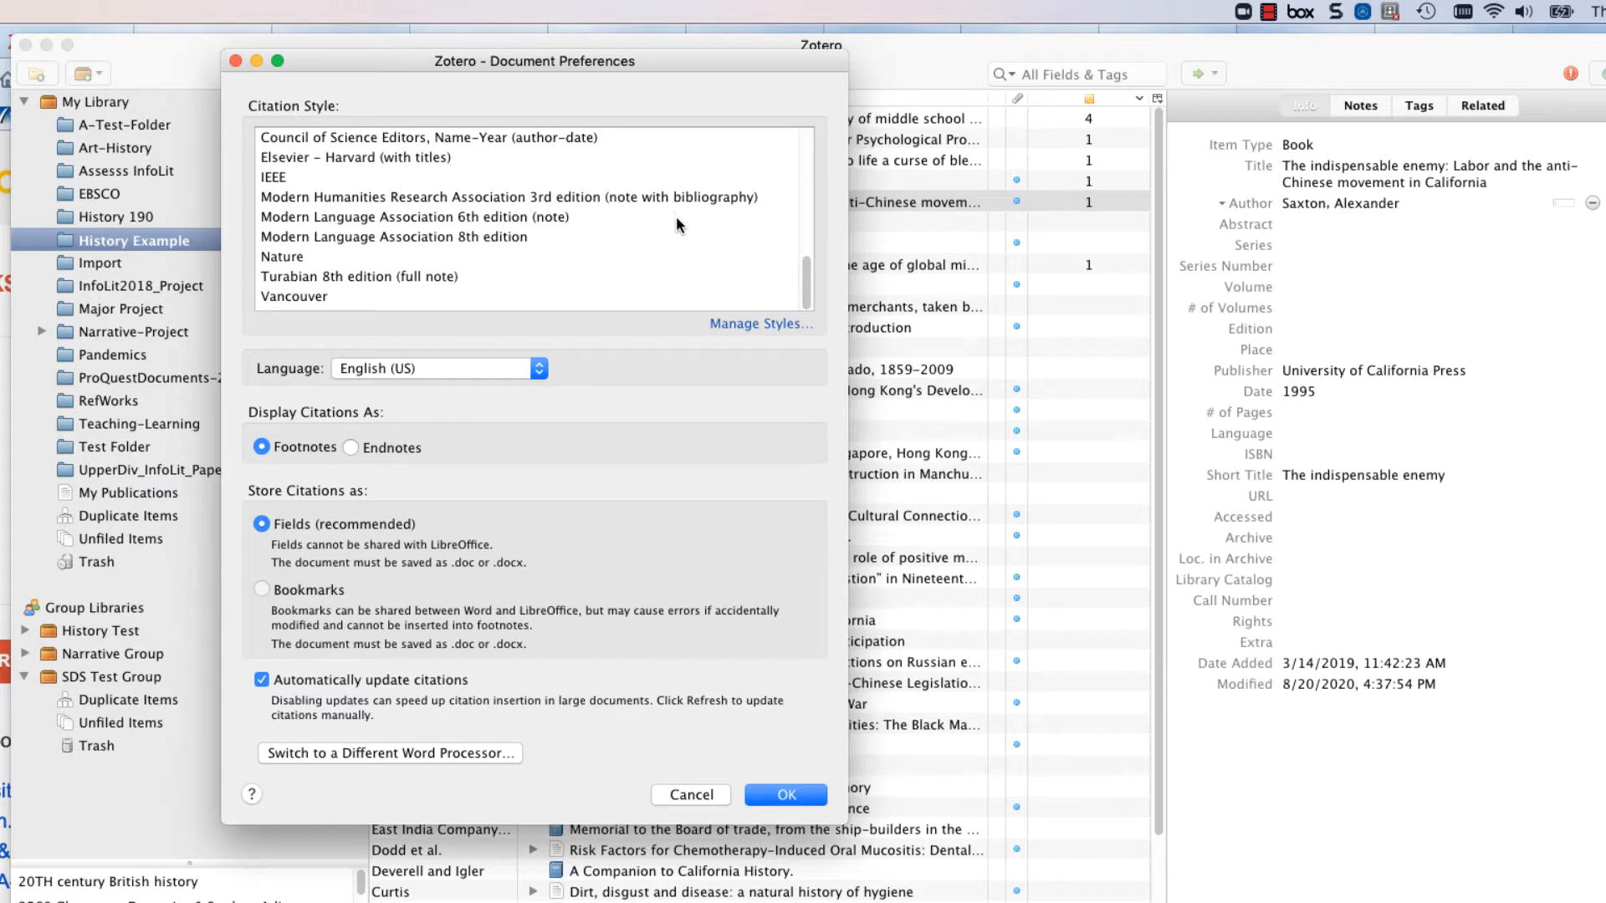
pyautogui.click(602, 279)
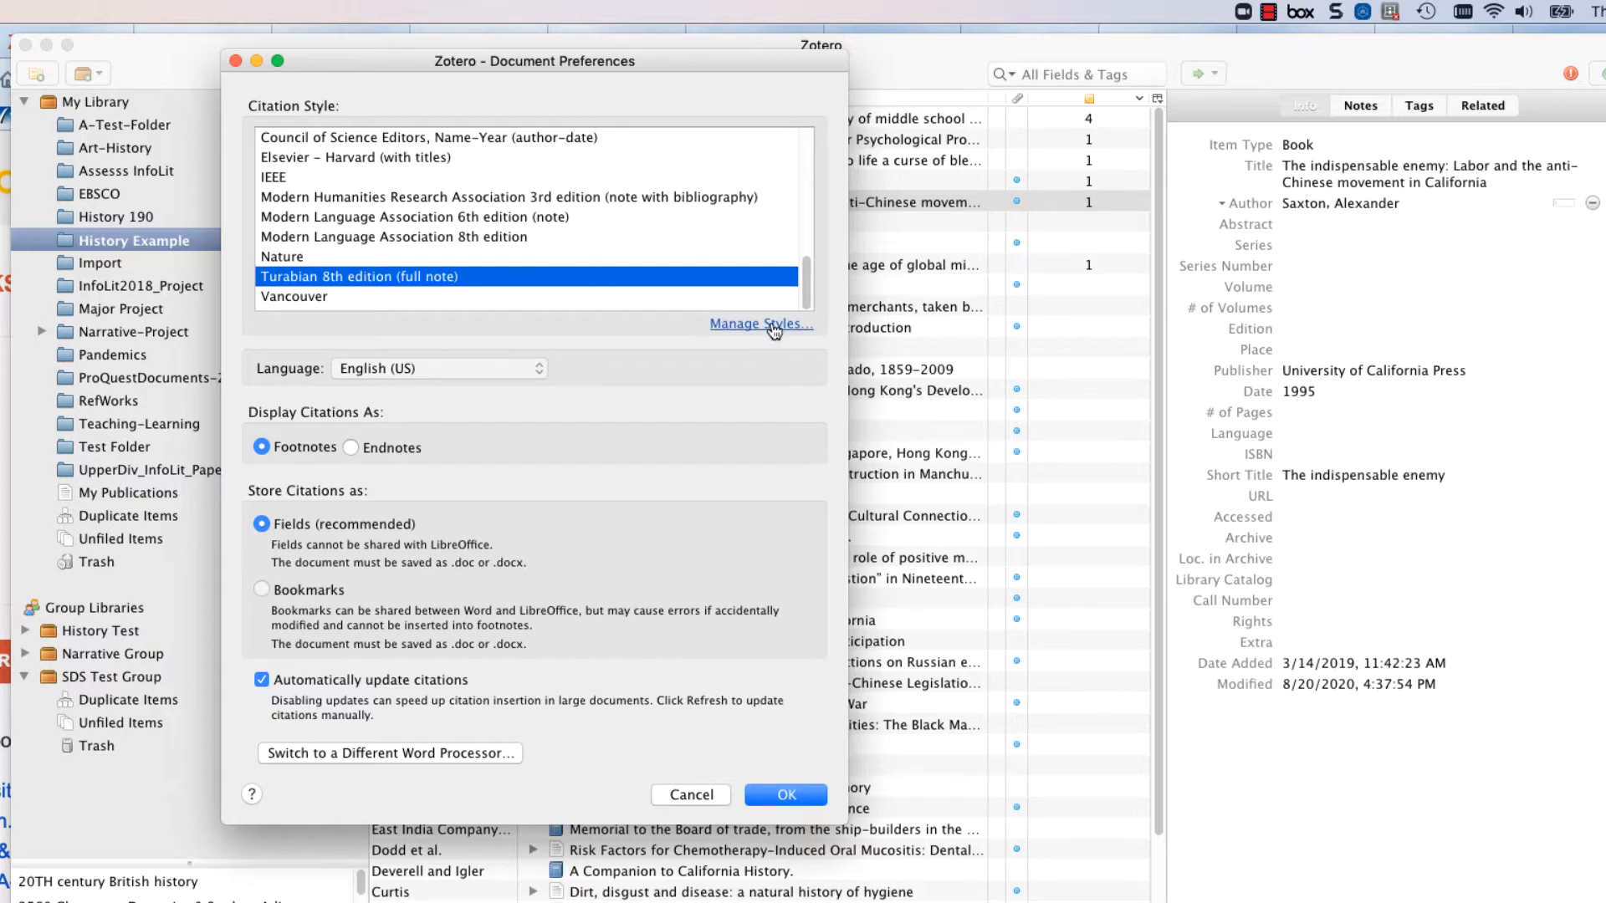
# Open Zotero's style manager in the citation preferences and look through the installed styles
pyautogui.press('Return')
pyautogui.press('super+Tab')
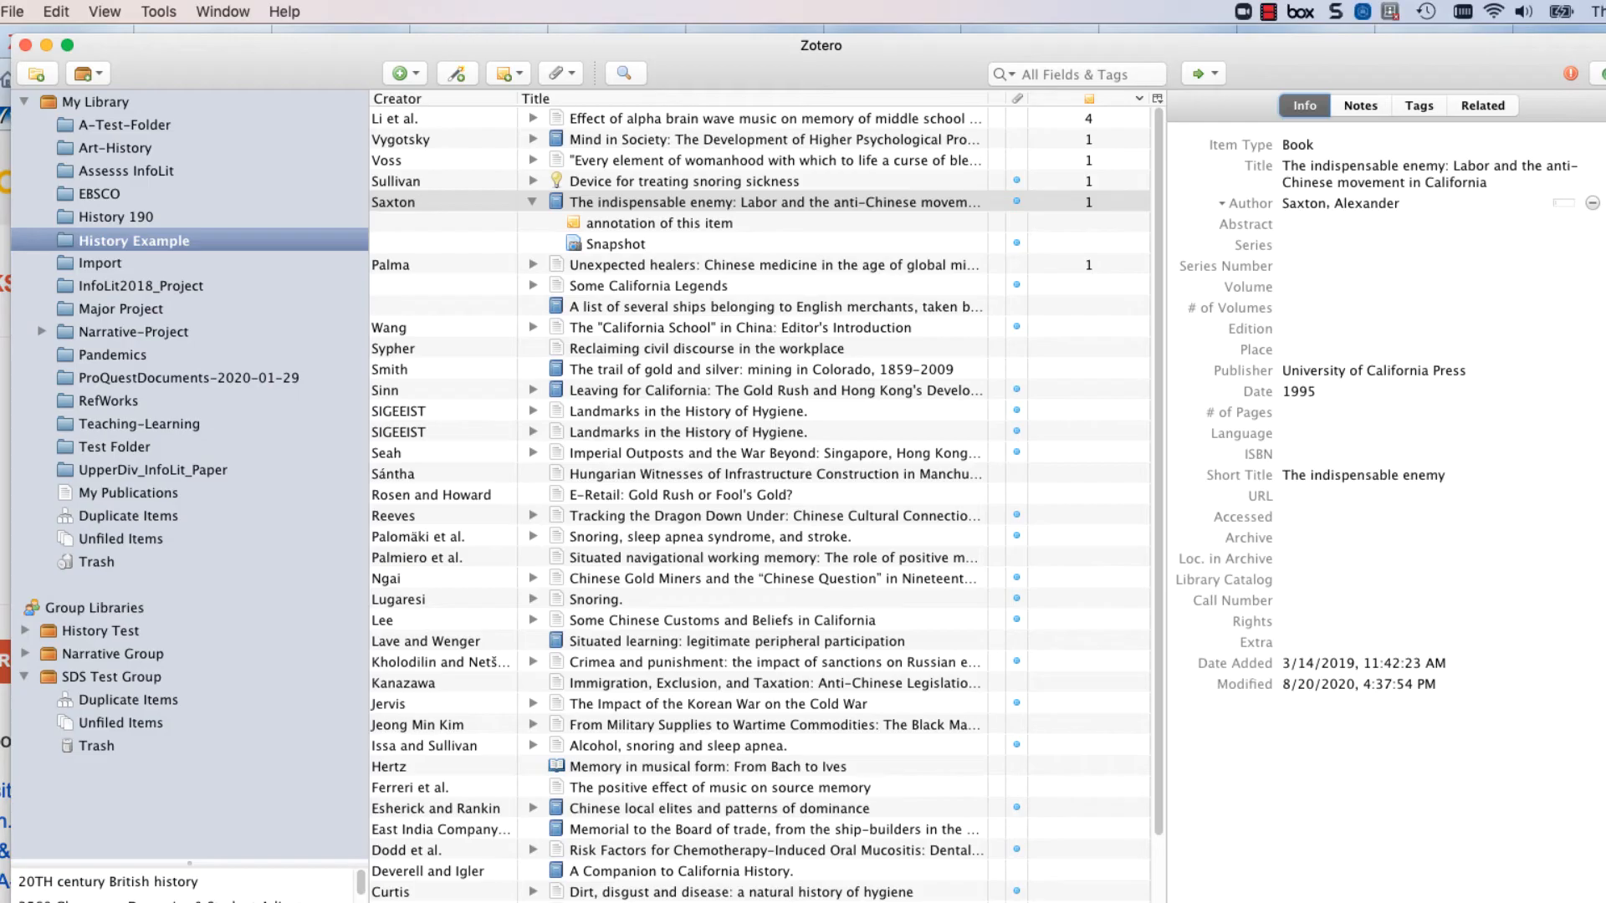
pyautogui.press('super+comma')
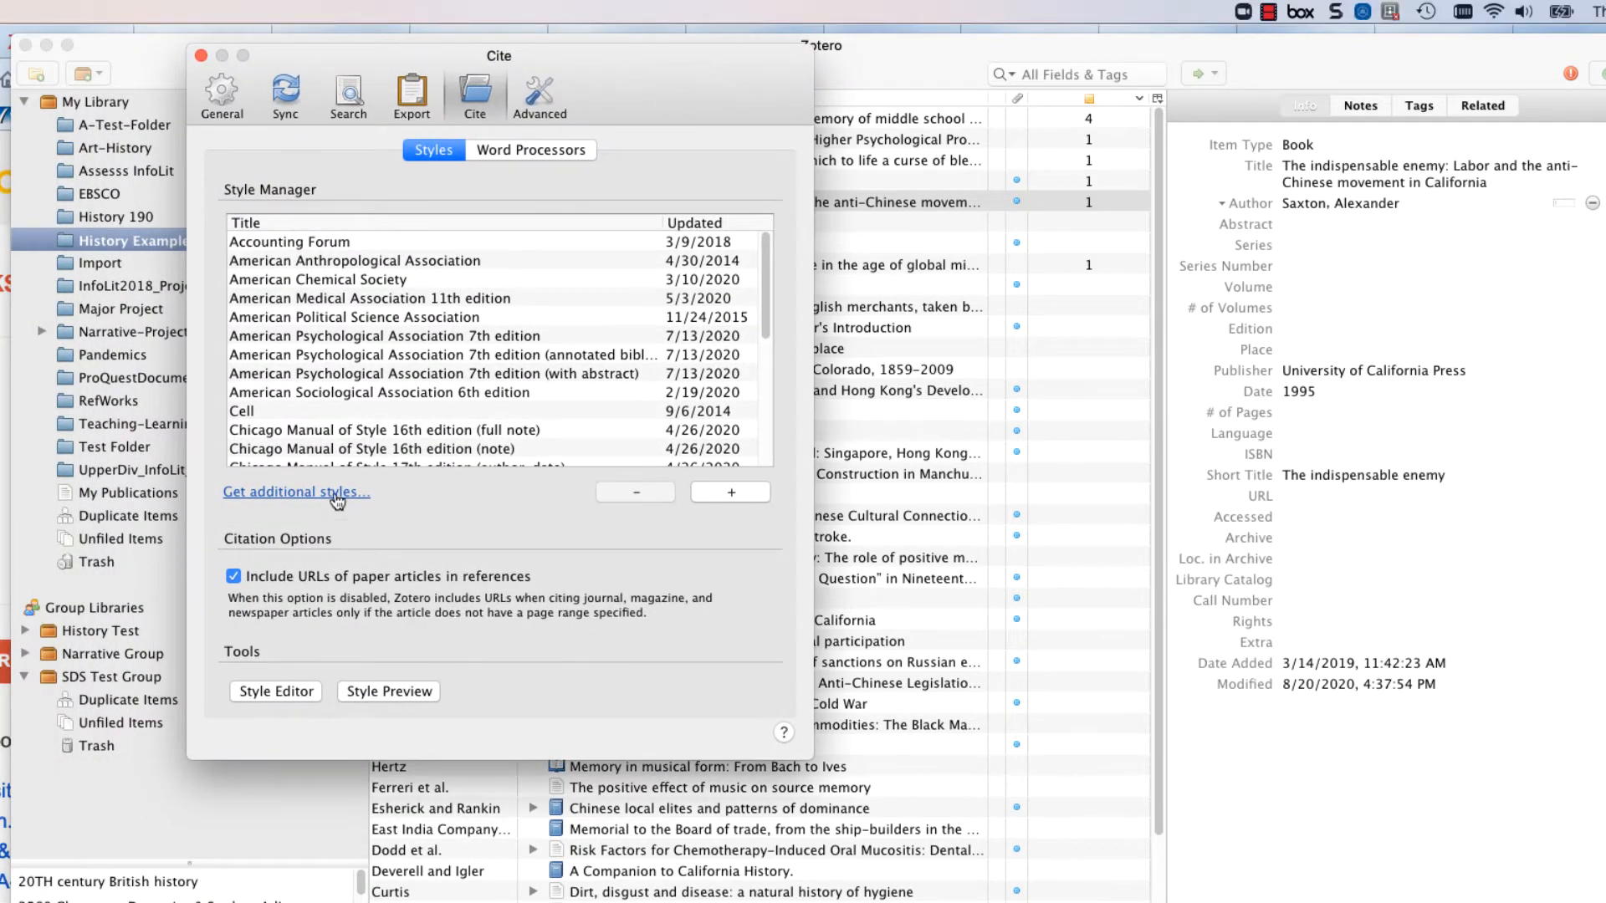
pyautogui.scroll(-8, 743, 285)
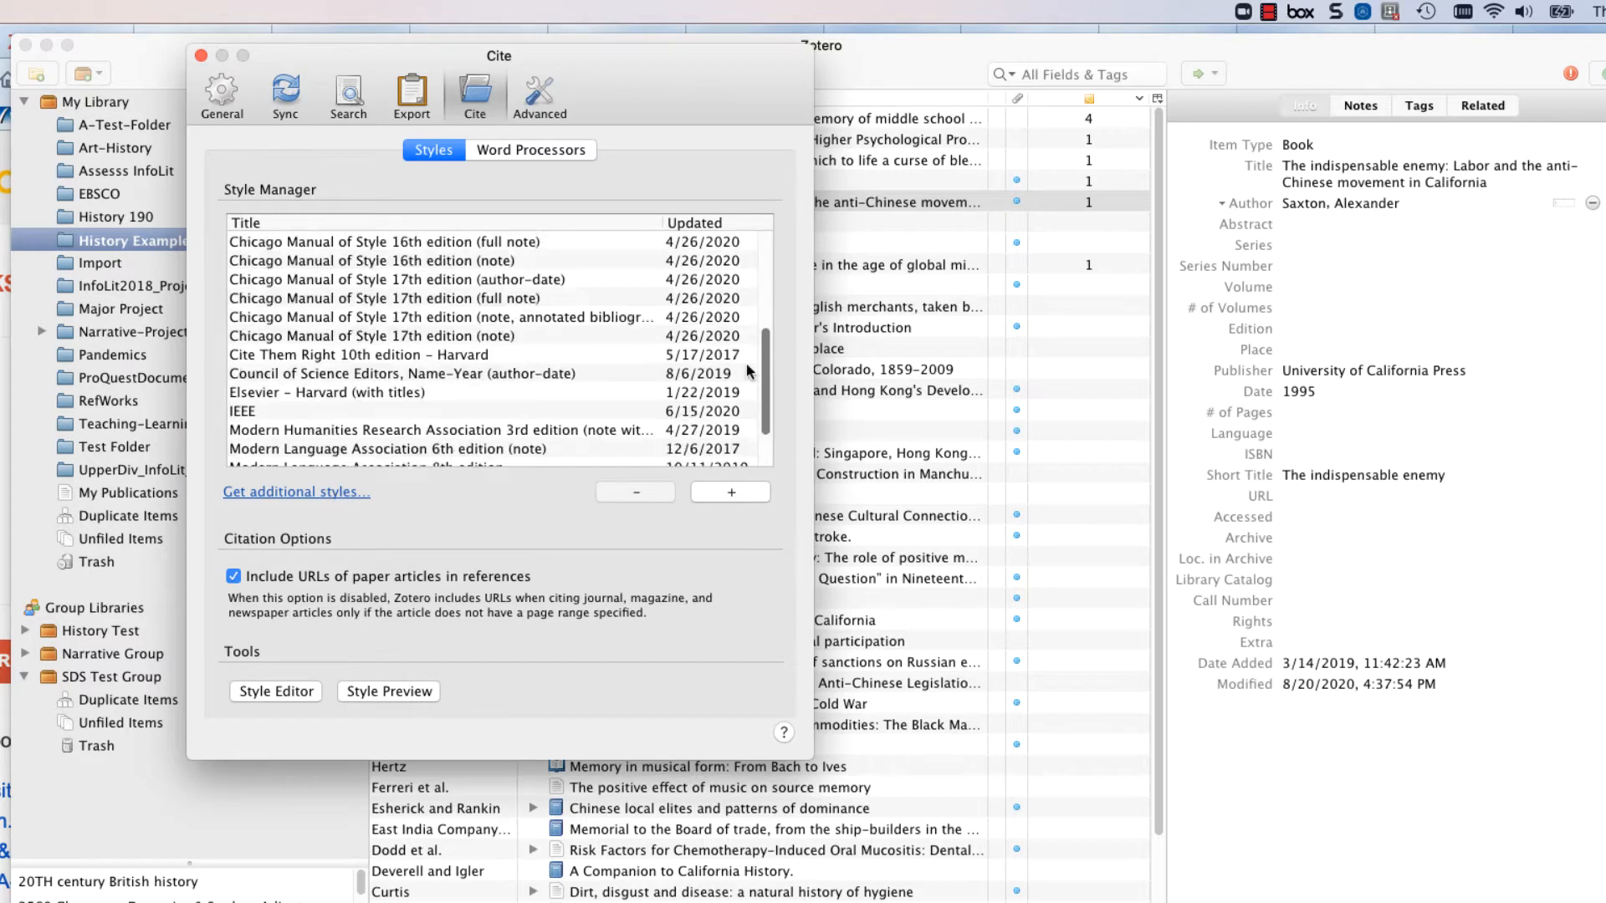
# Search the Zotero Style Repository for "iee" and install the IEEE (with URL) style
pyautogui.click(331, 493)
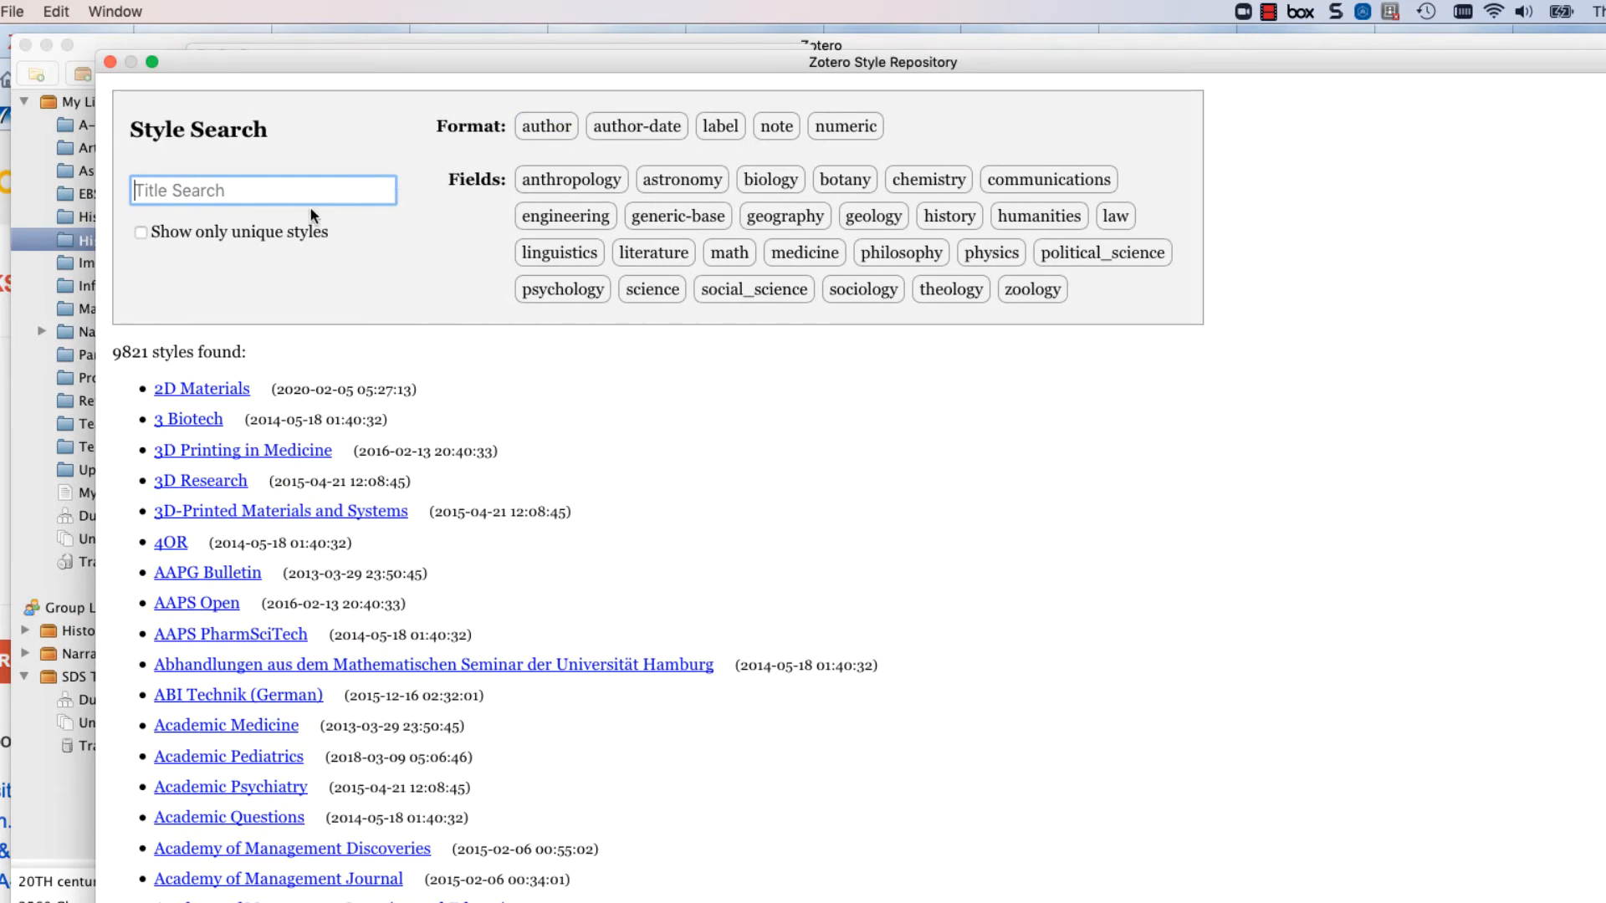
pyautogui.write('iee')
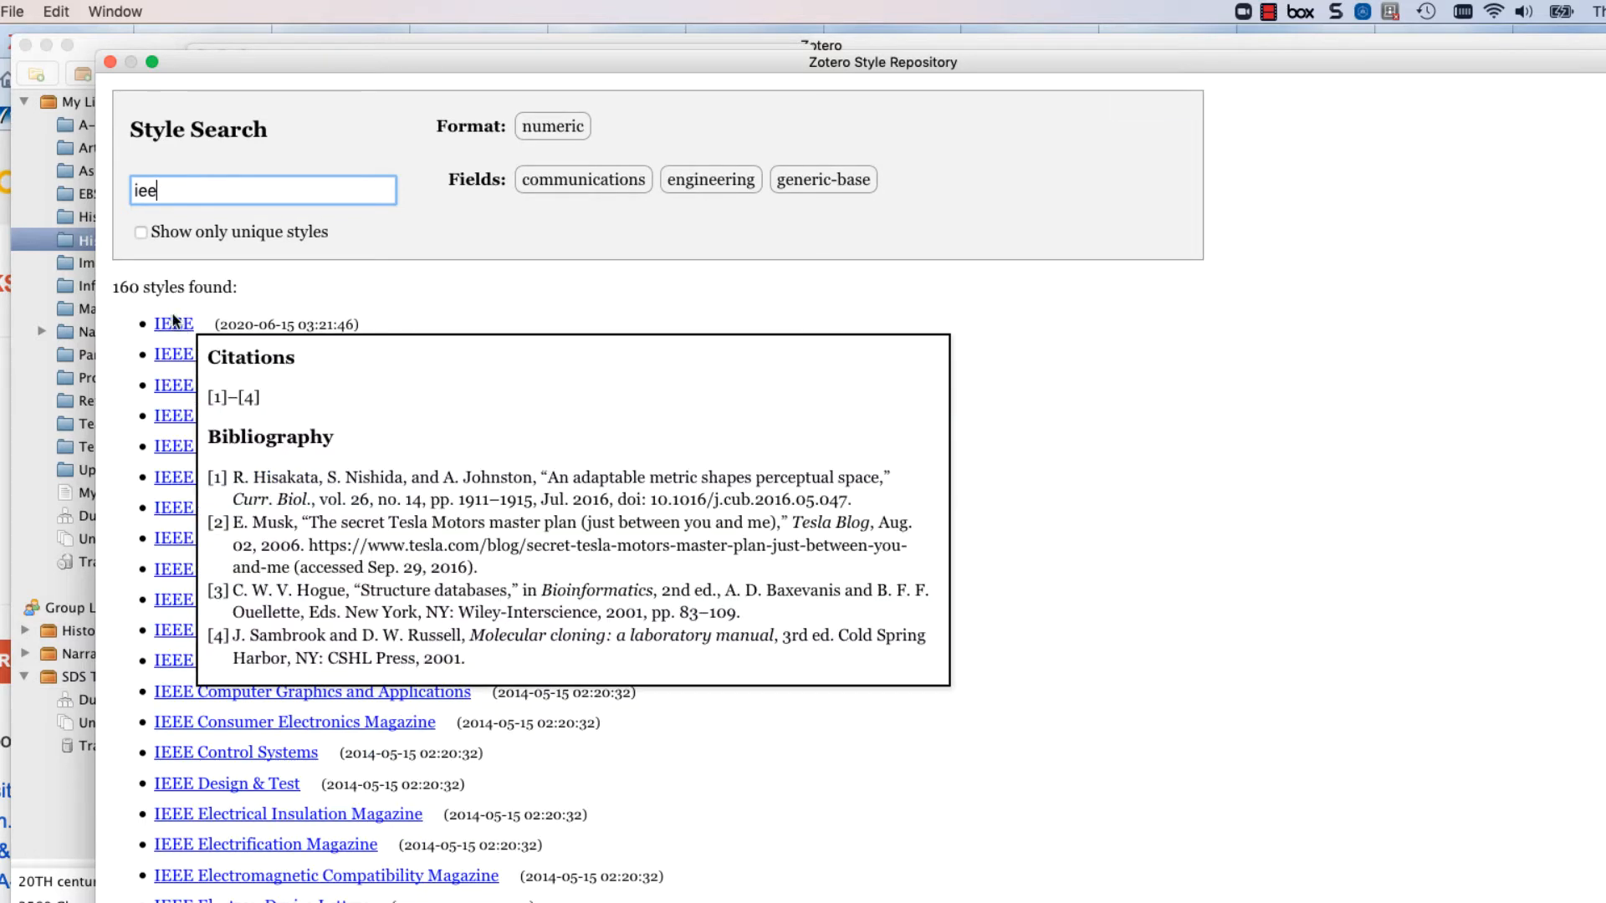
pyautogui.moveTo(176, 360)
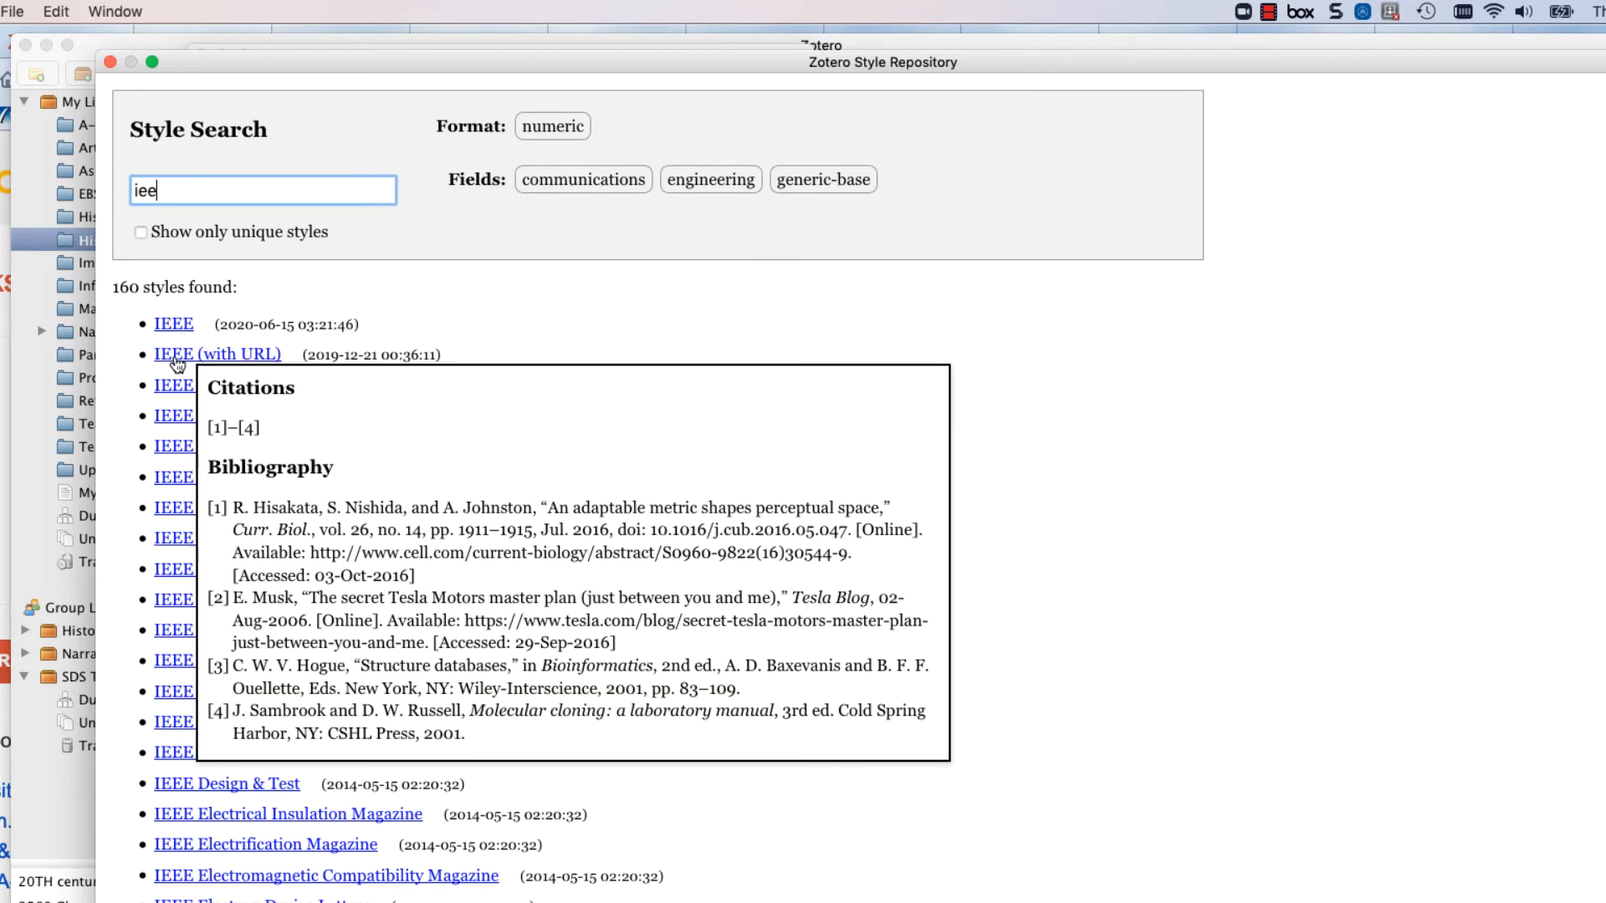
pyautogui.press('super+w')
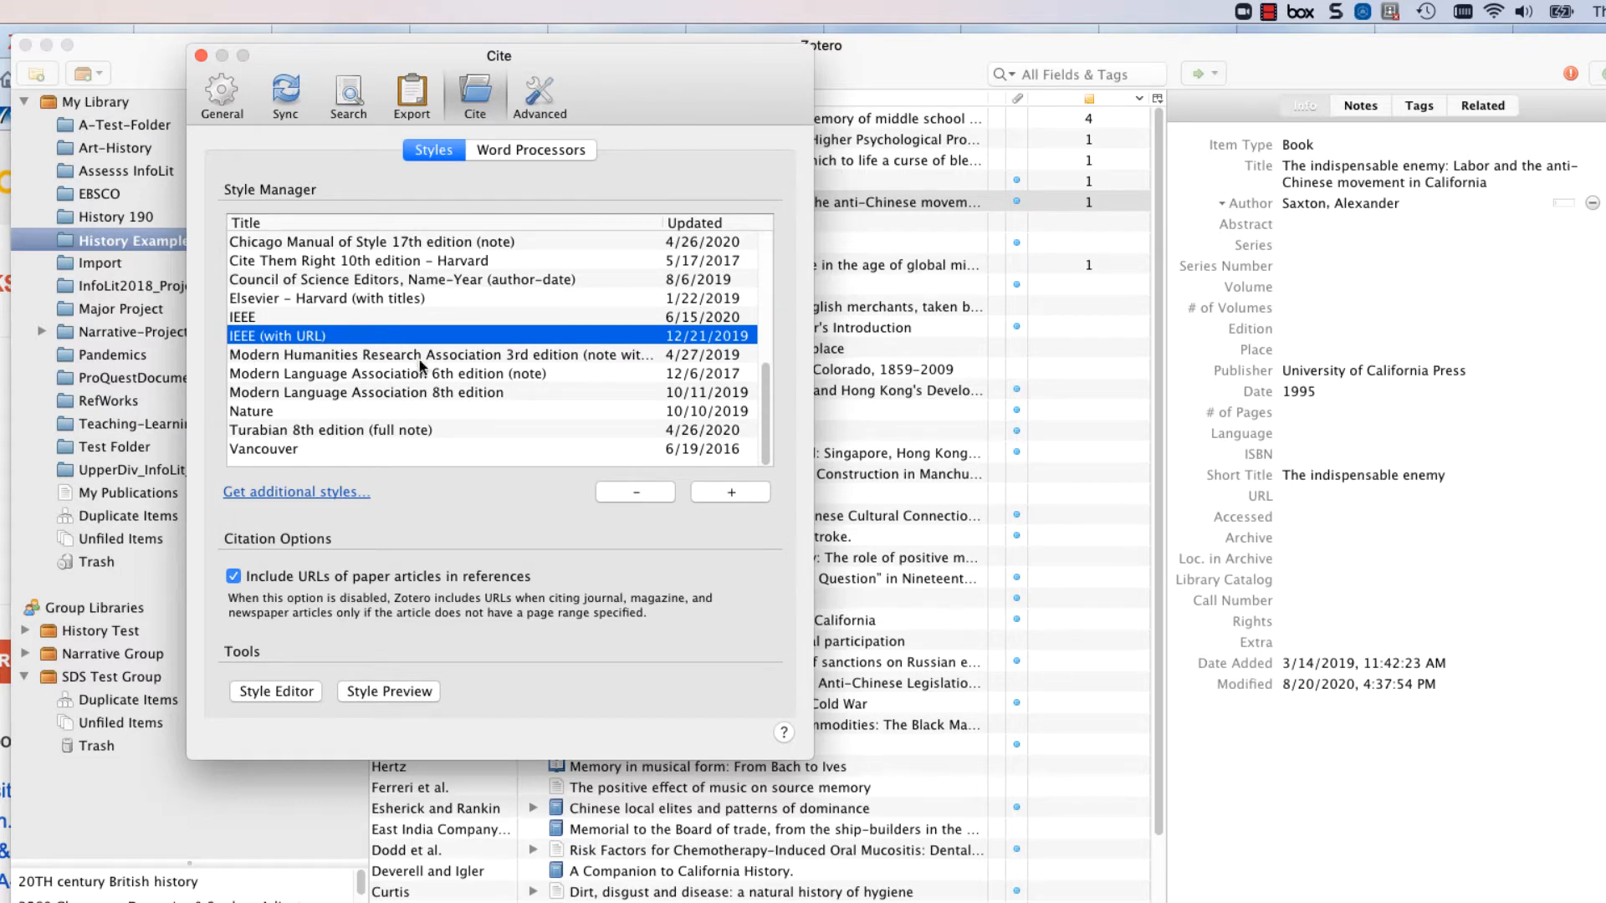
# Review the installed Chicago 16th and 17th edition (full note) styles and the paper-article URL option, and close the citation preferences
pyautogui.scroll(2, 510, 368)
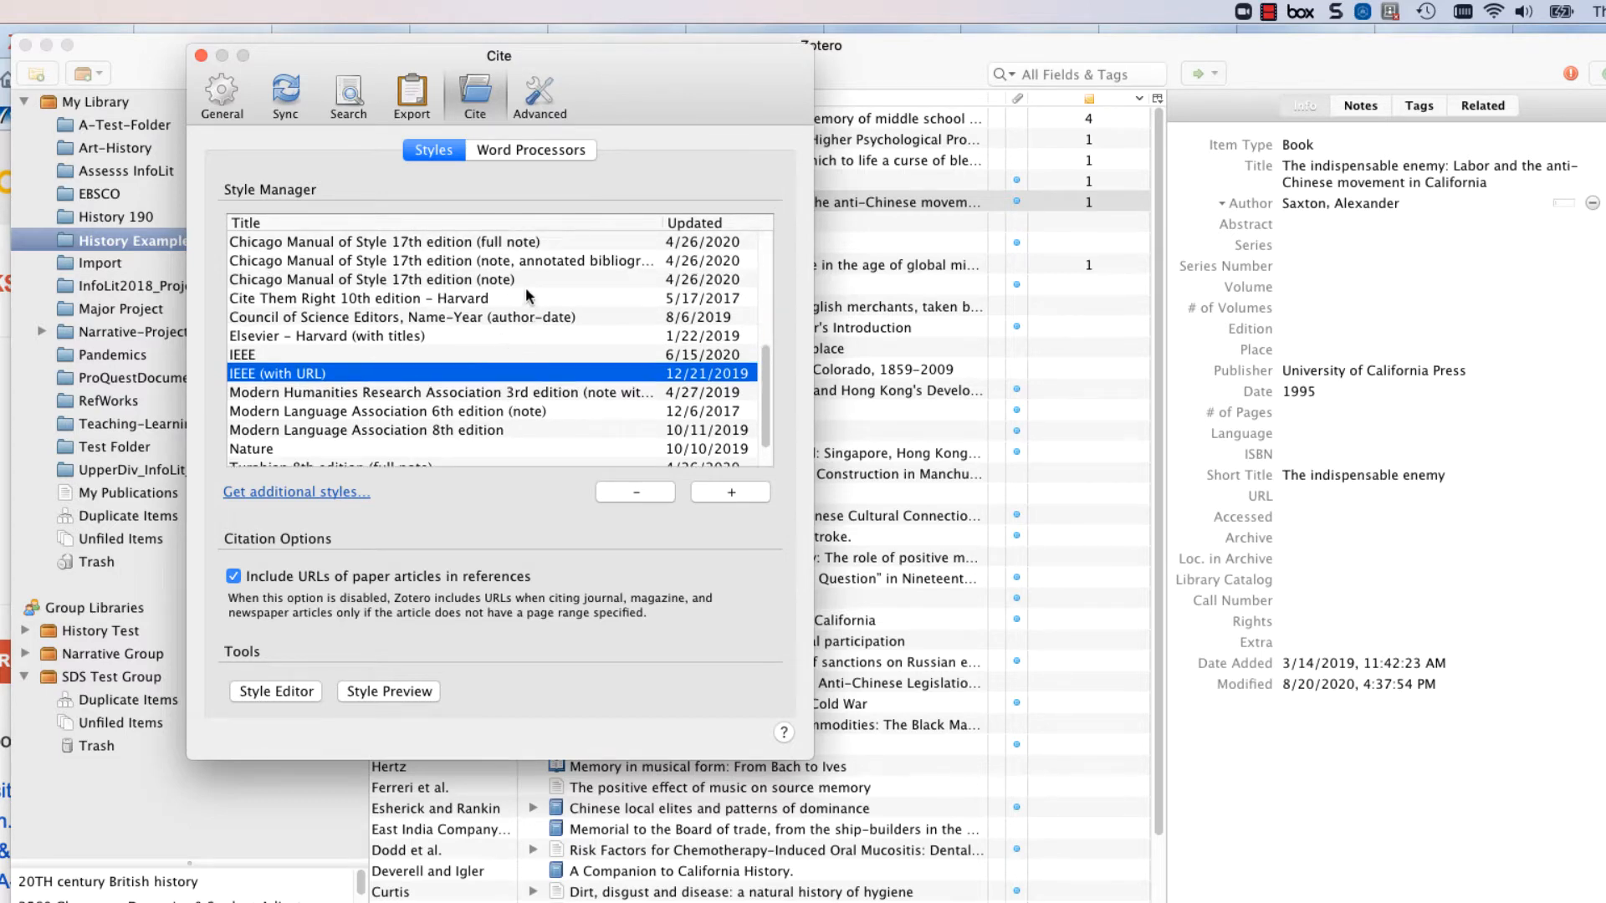
pyautogui.scroll(4, 527, 301)
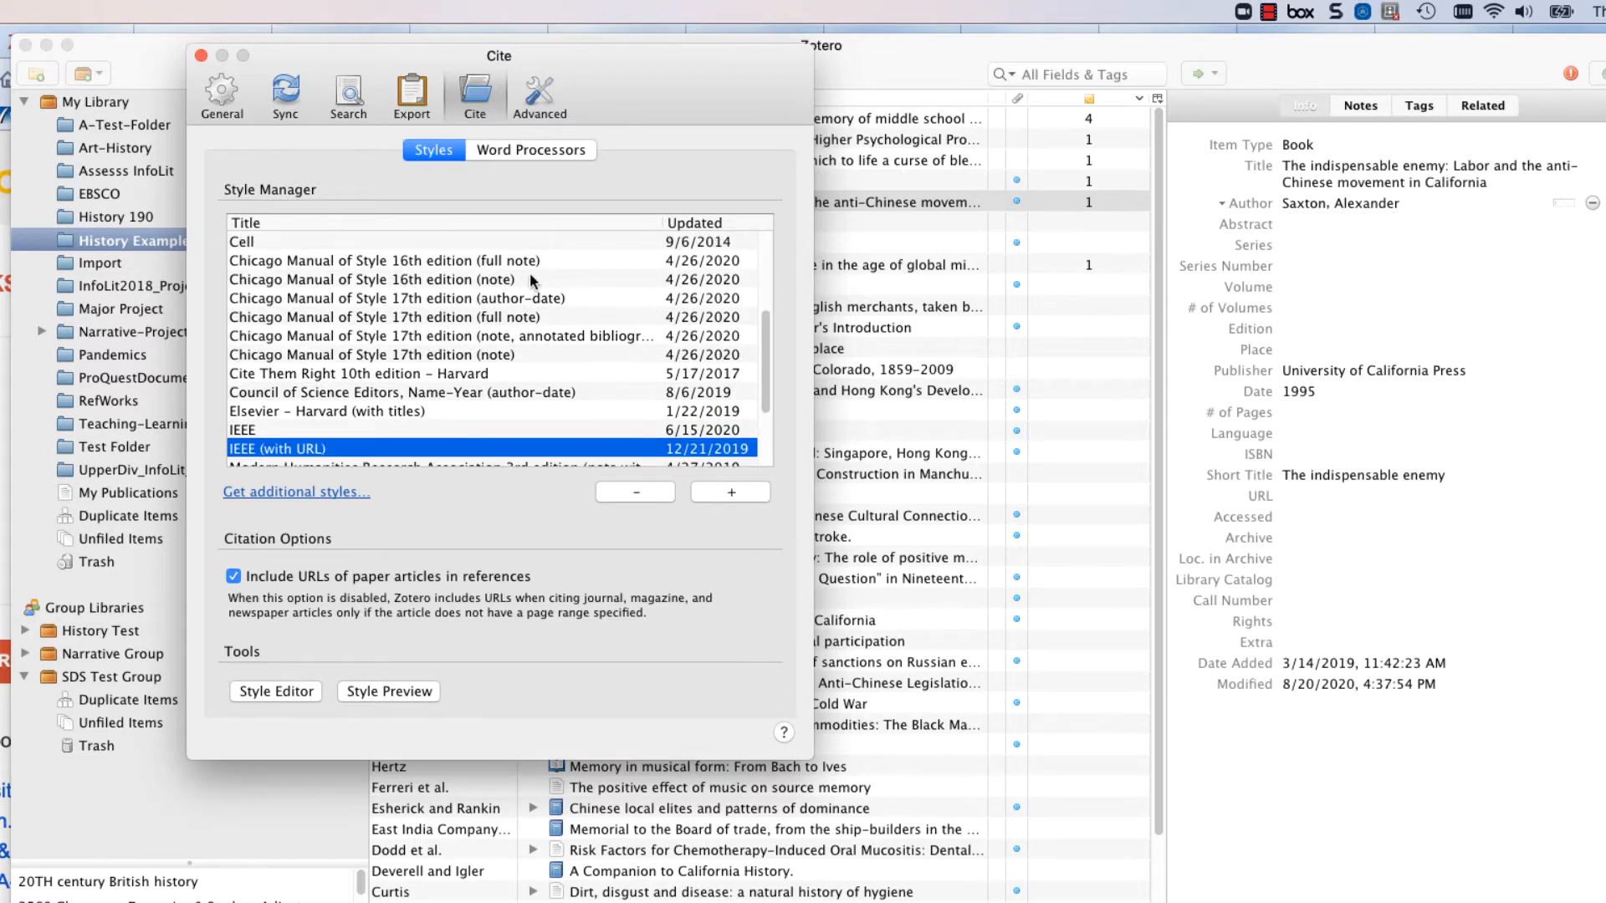
pyautogui.click(415, 262)
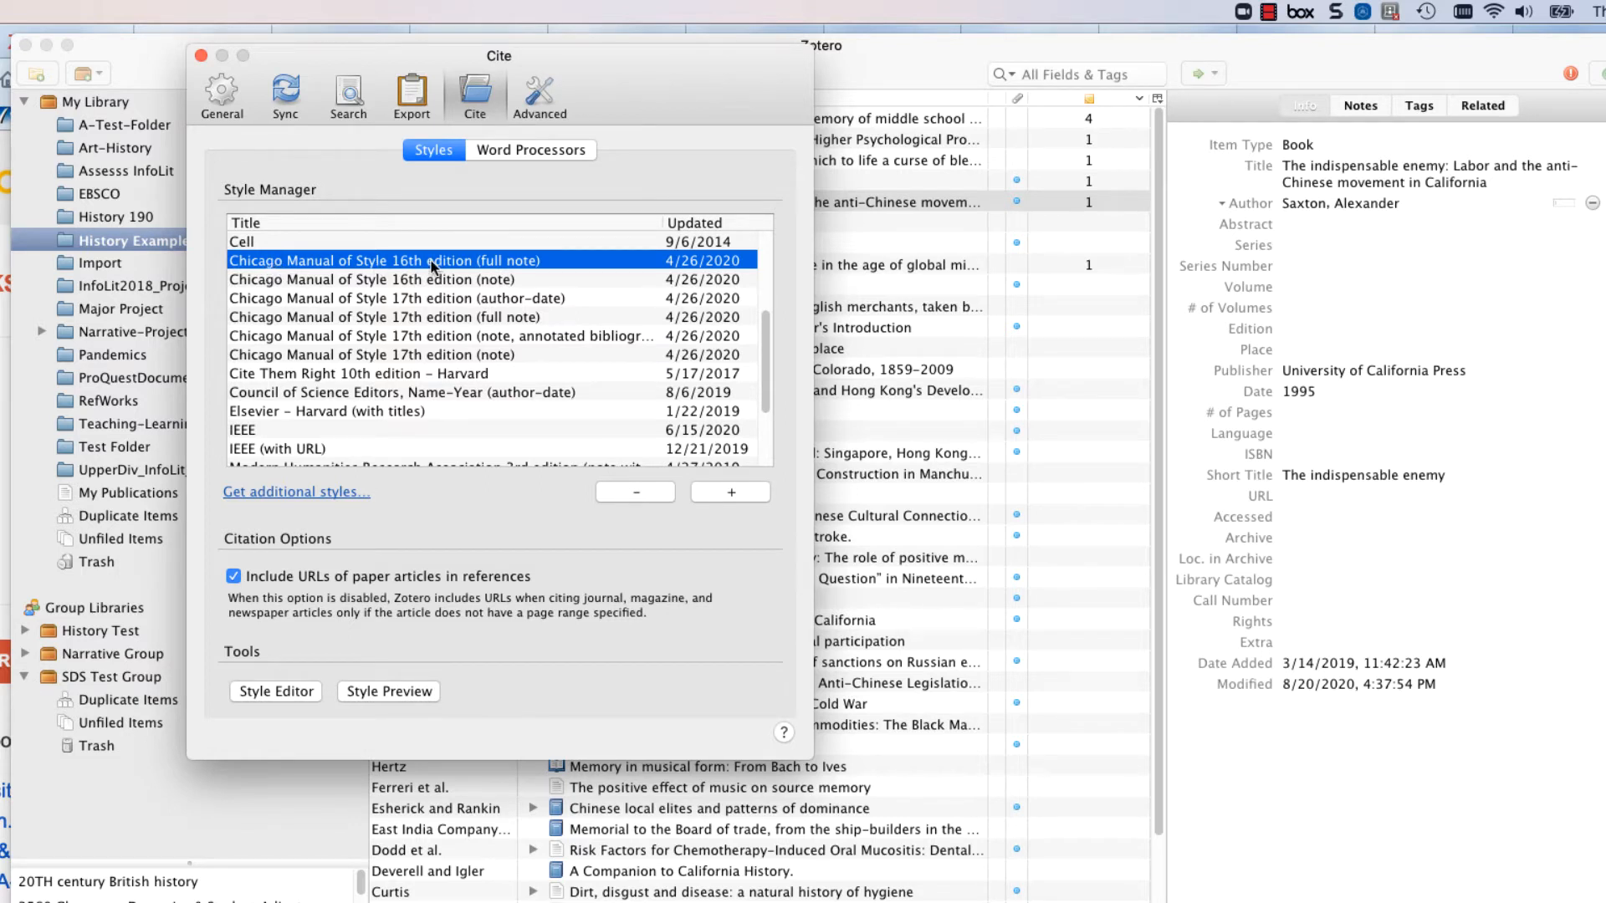
pyautogui.click(290, 317)
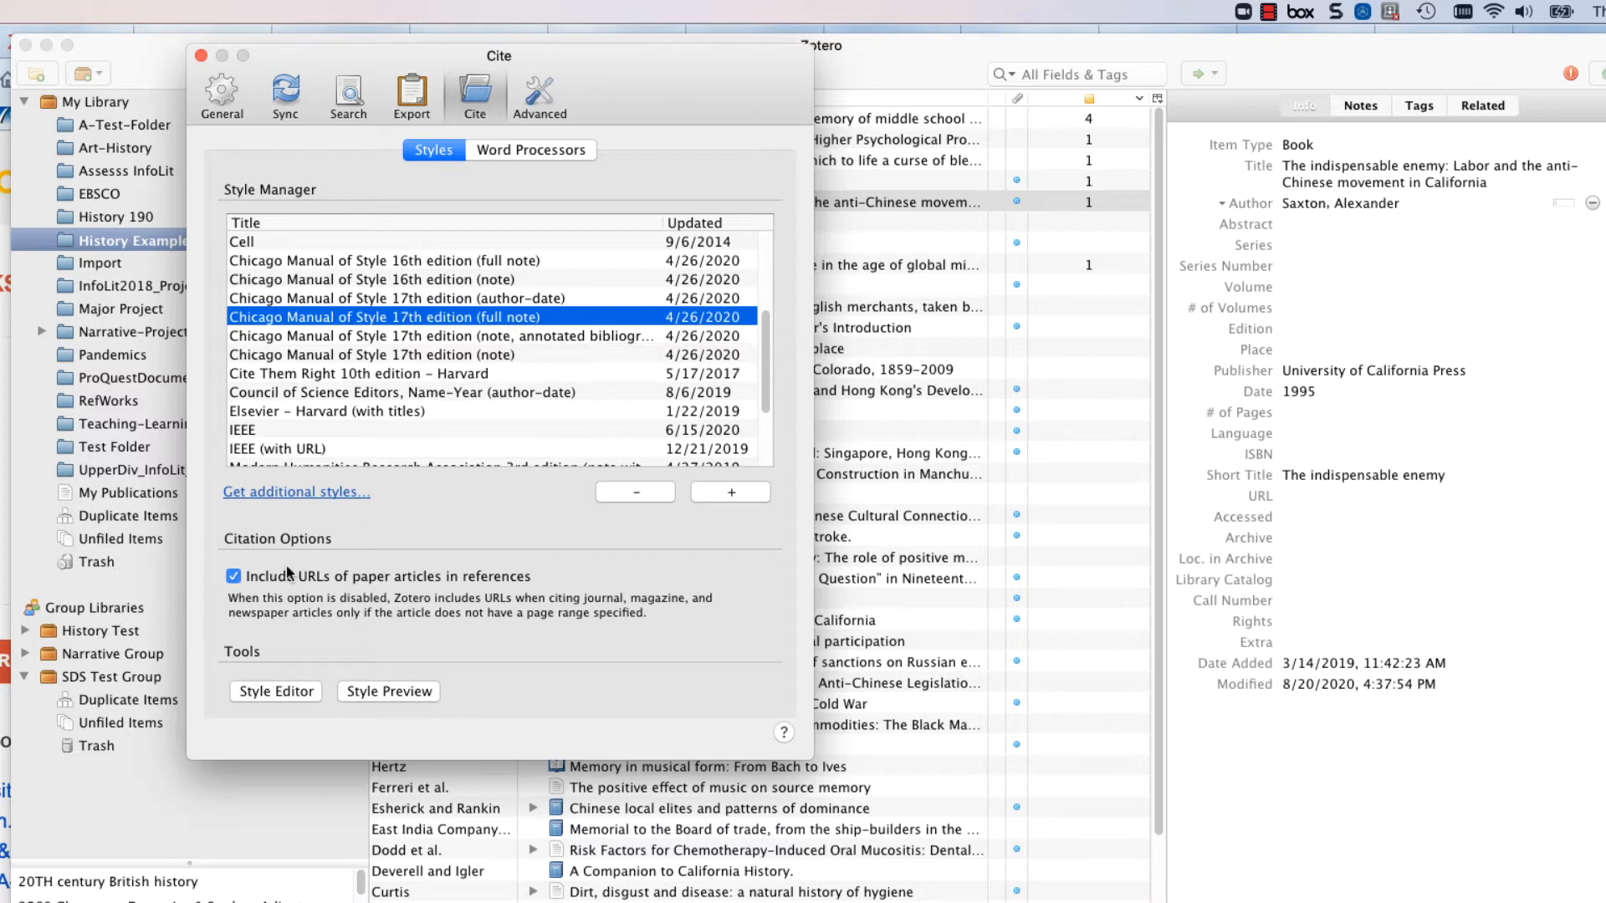
pyautogui.click(356, 577)
pyautogui.click(235, 577)
pyautogui.click(201, 55)
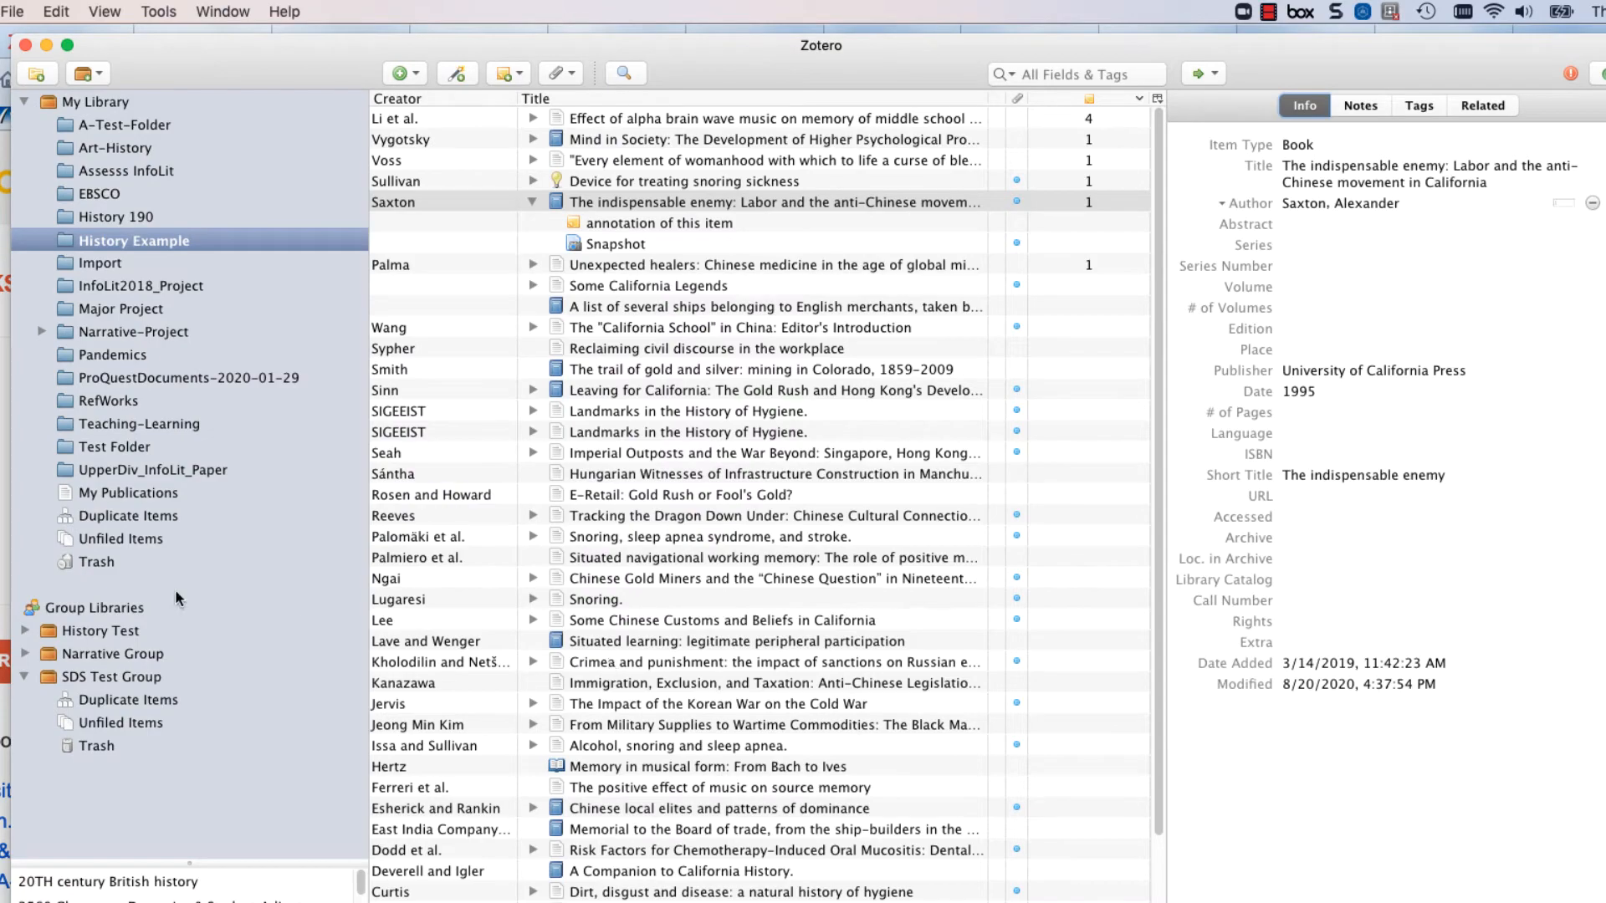
# Switch back to the Word document and minimize the Zotero library window behind it
pyautogui.press('super+Tab')
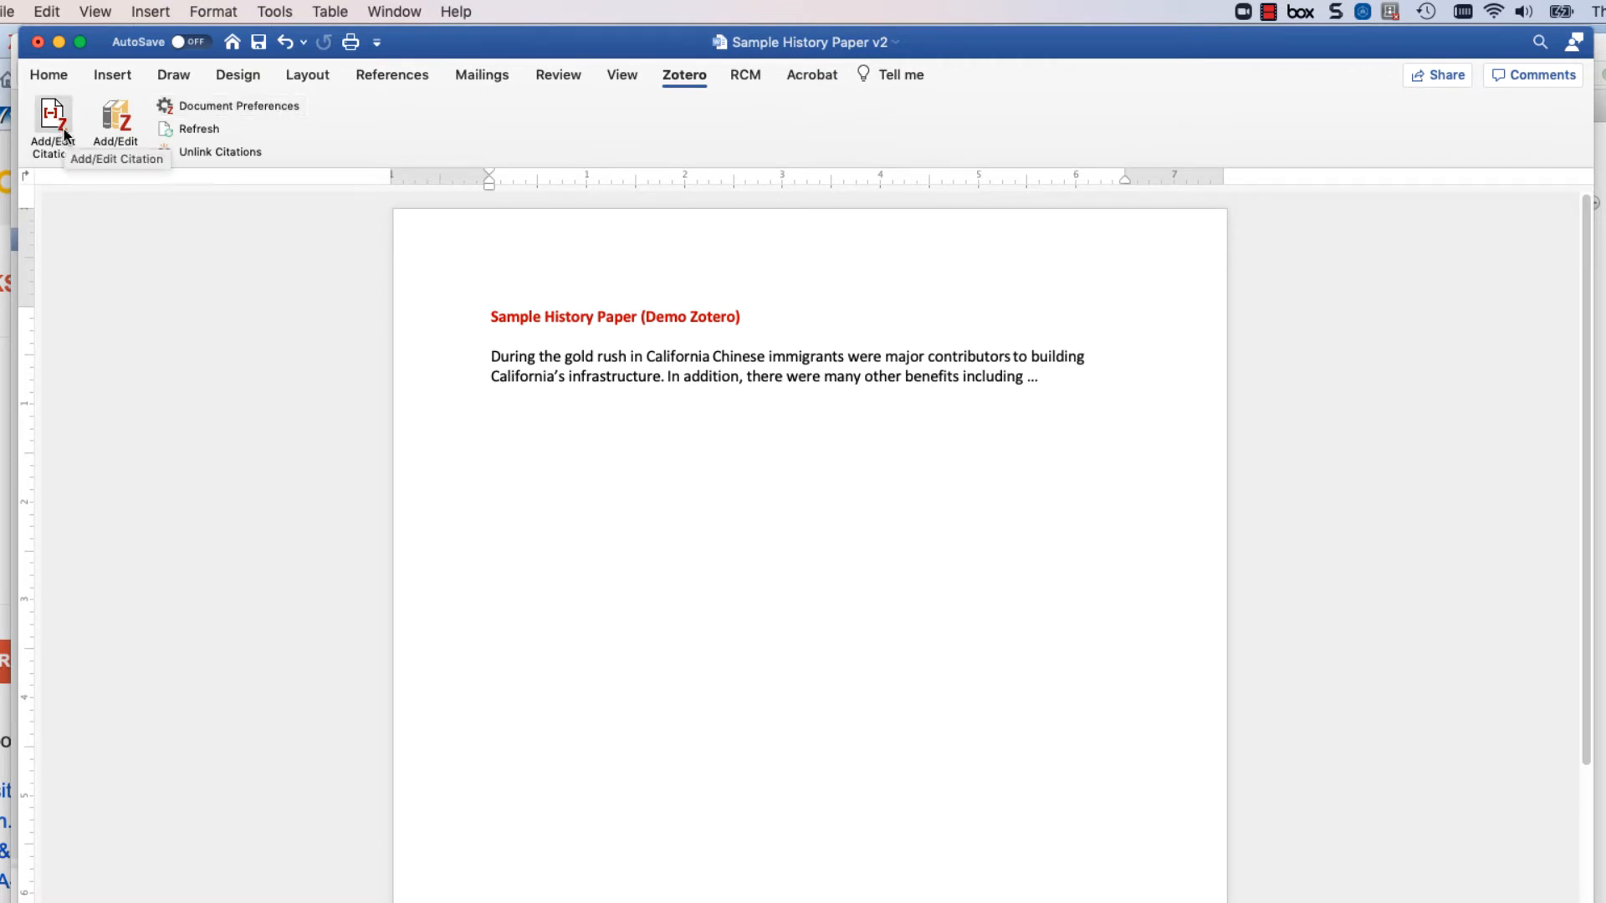
pyautogui.moveTo(492, 38); pyautogui.dragTo(495, 85)
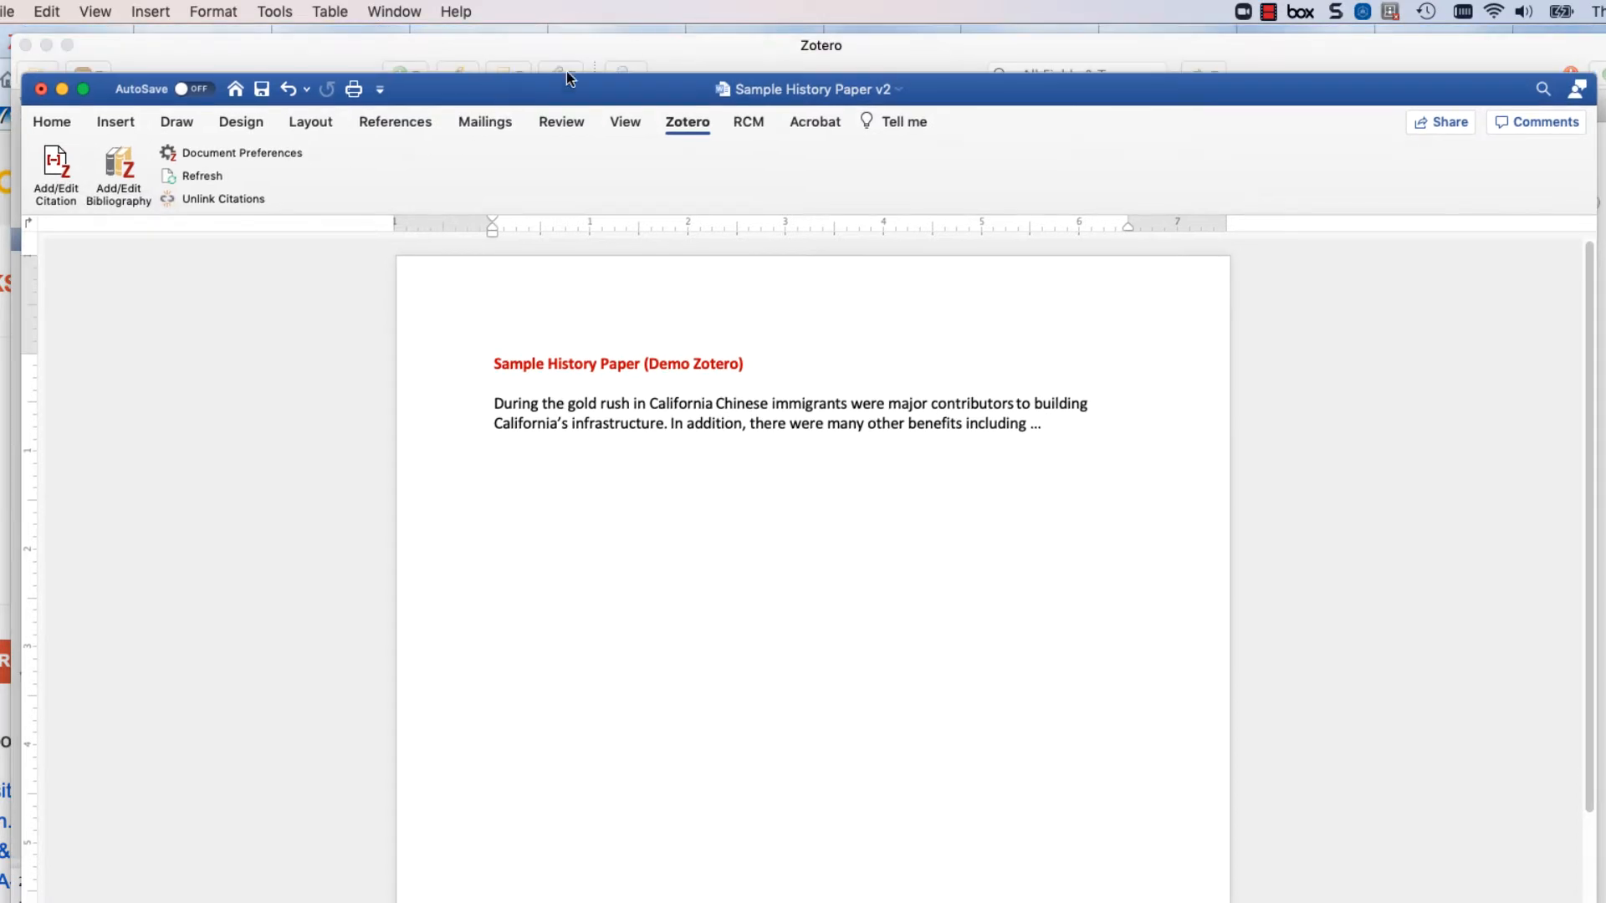
pyautogui.click(721, 50)
pyautogui.press('cmd+m')
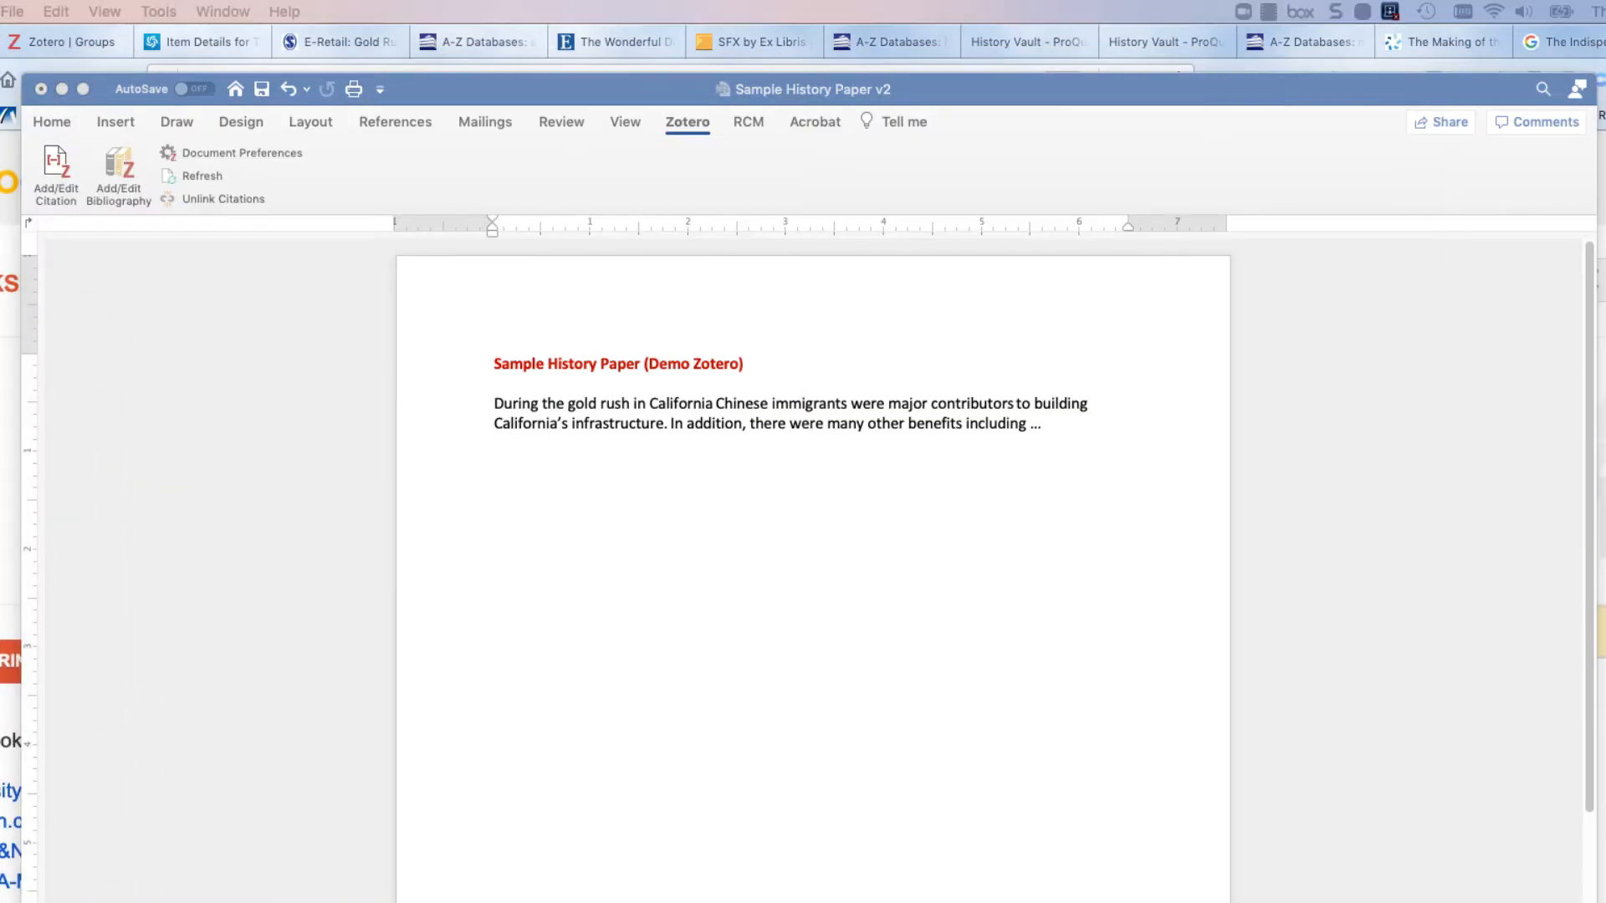
pyautogui.moveTo(1120, 75); pyautogui.dragTo(1090, 27)
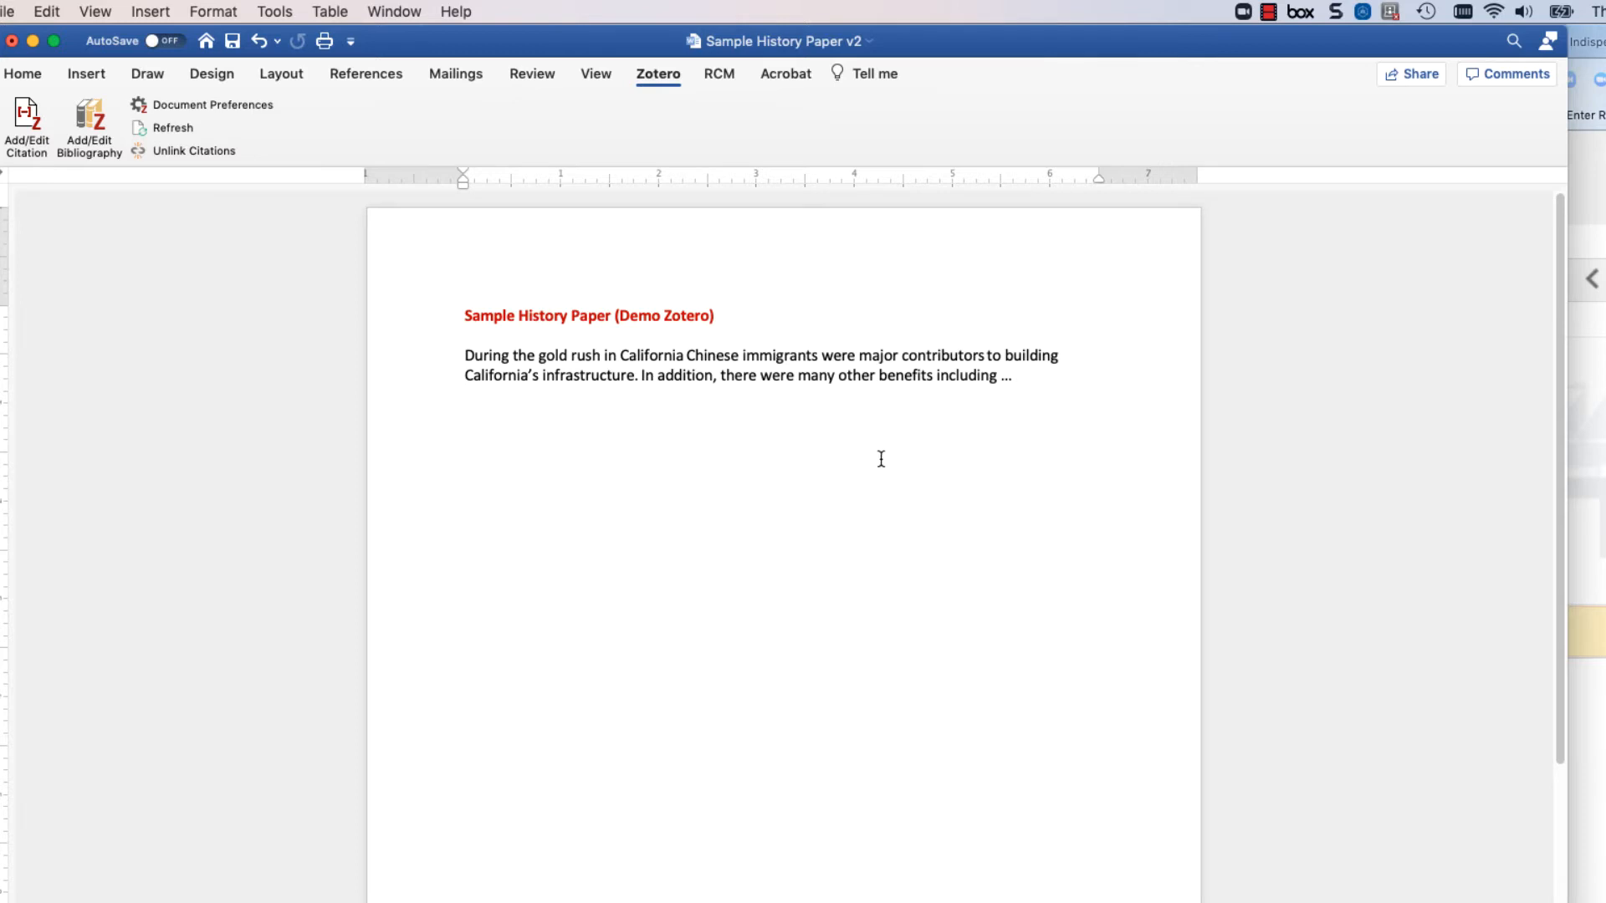
# Start a Zotero citation after "immigrants", view the library in the Classic View citation dialog, and cancel it
pyautogui.click(819, 358)
pyautogui.click(28, 120)
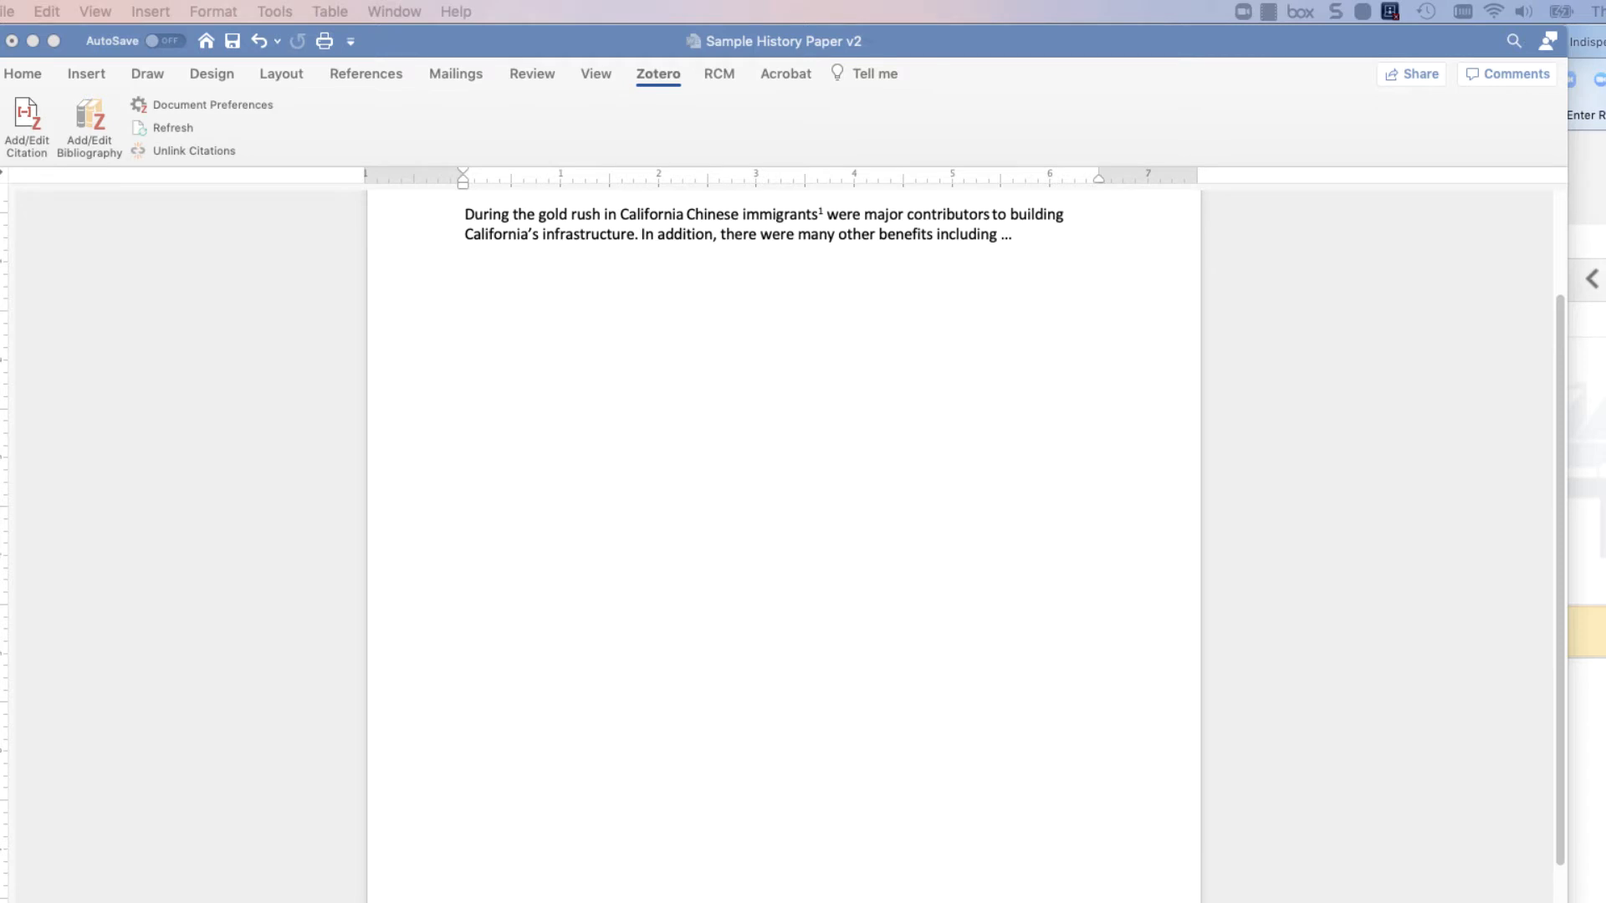
pyautogui.moveTo(932, 448); pyautogui.dragTo(960, 395)
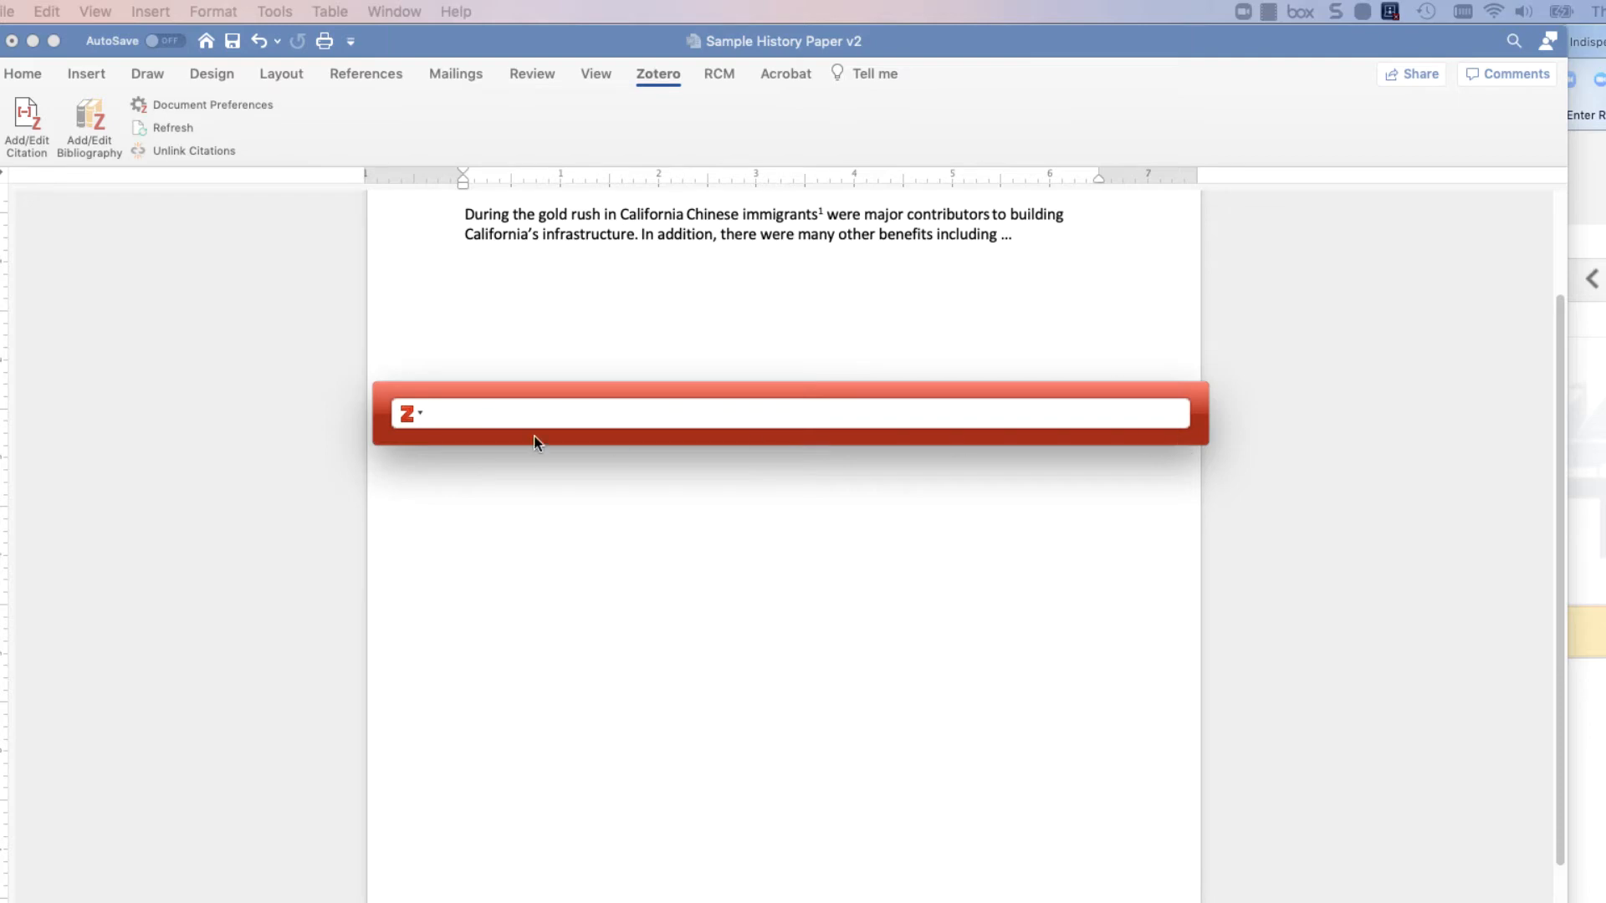
pyautogui.click(420, 414)
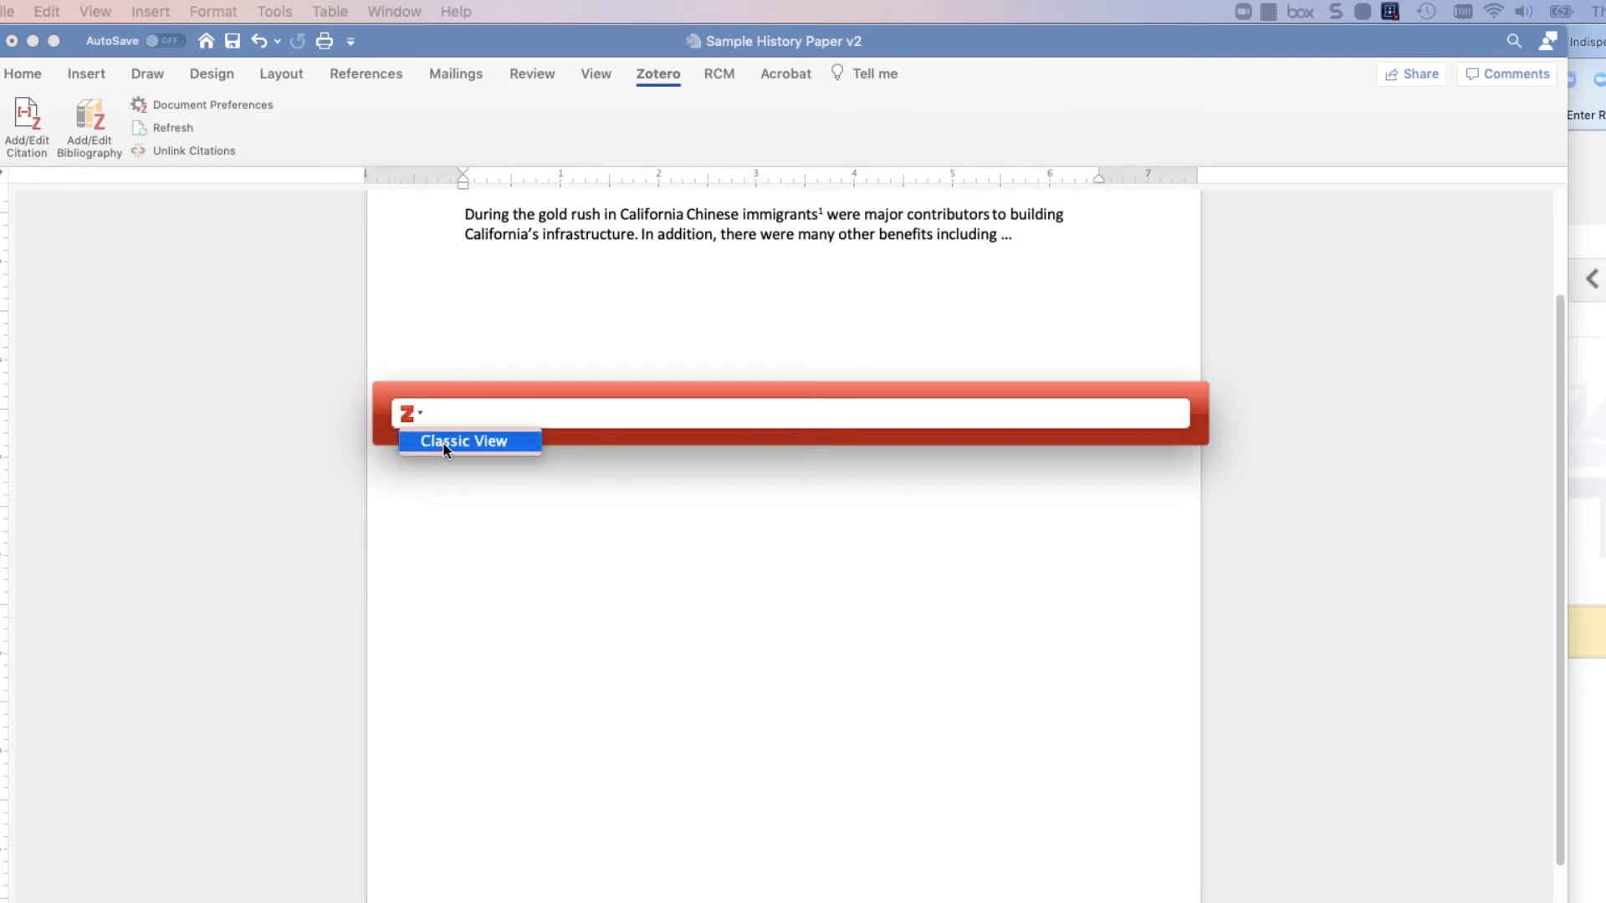
pyautogui.click(445, 442)
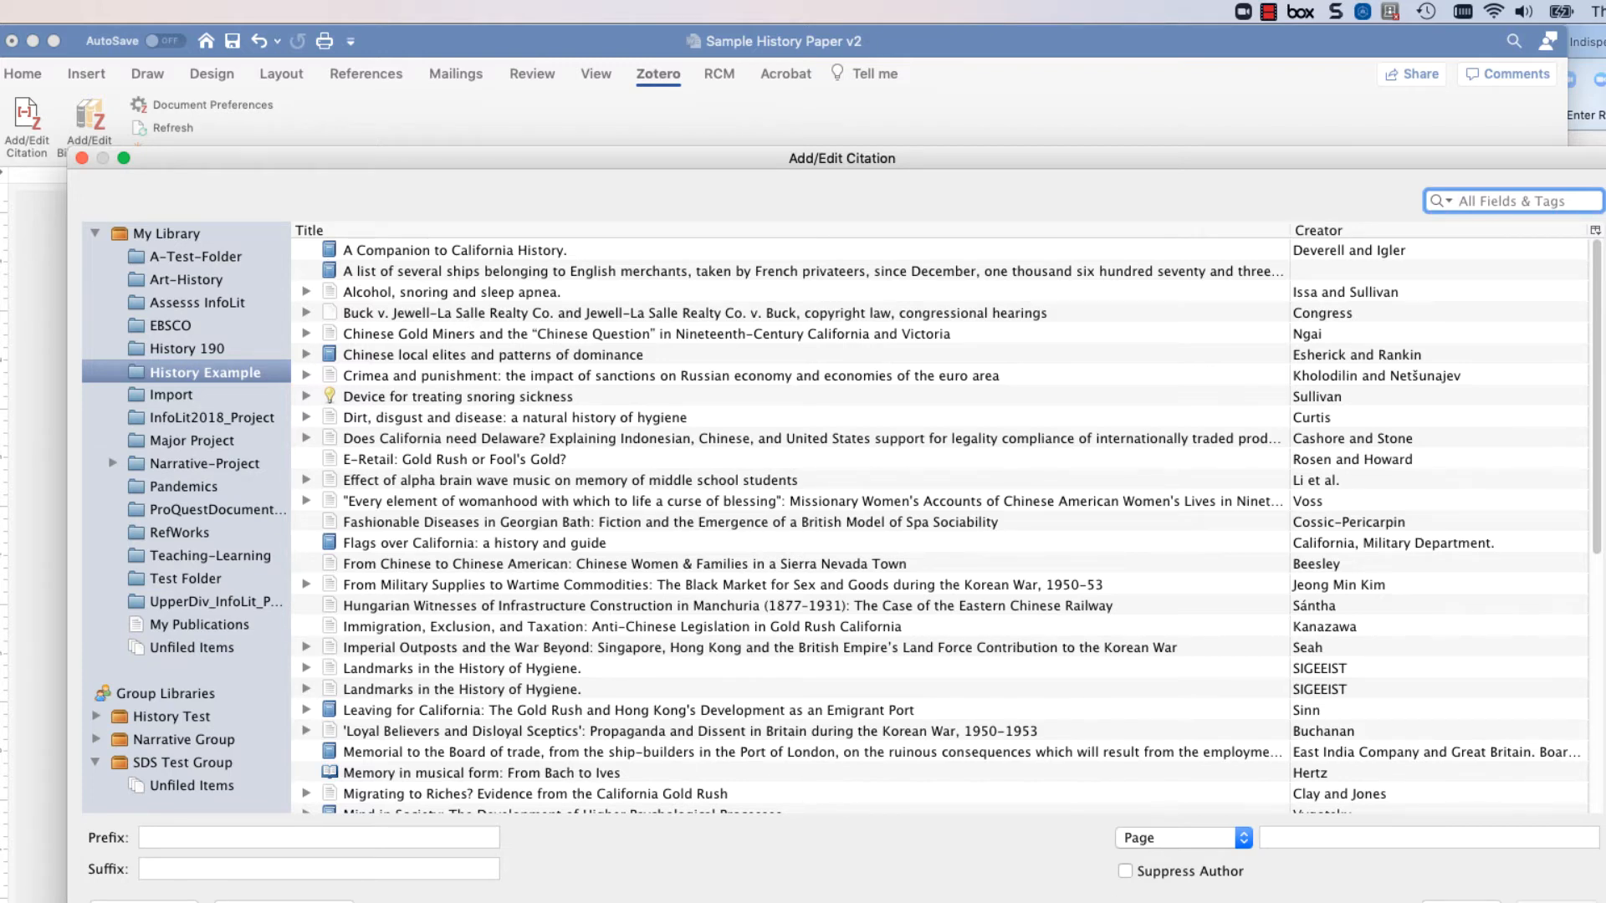
pyautogui.press('Escape')
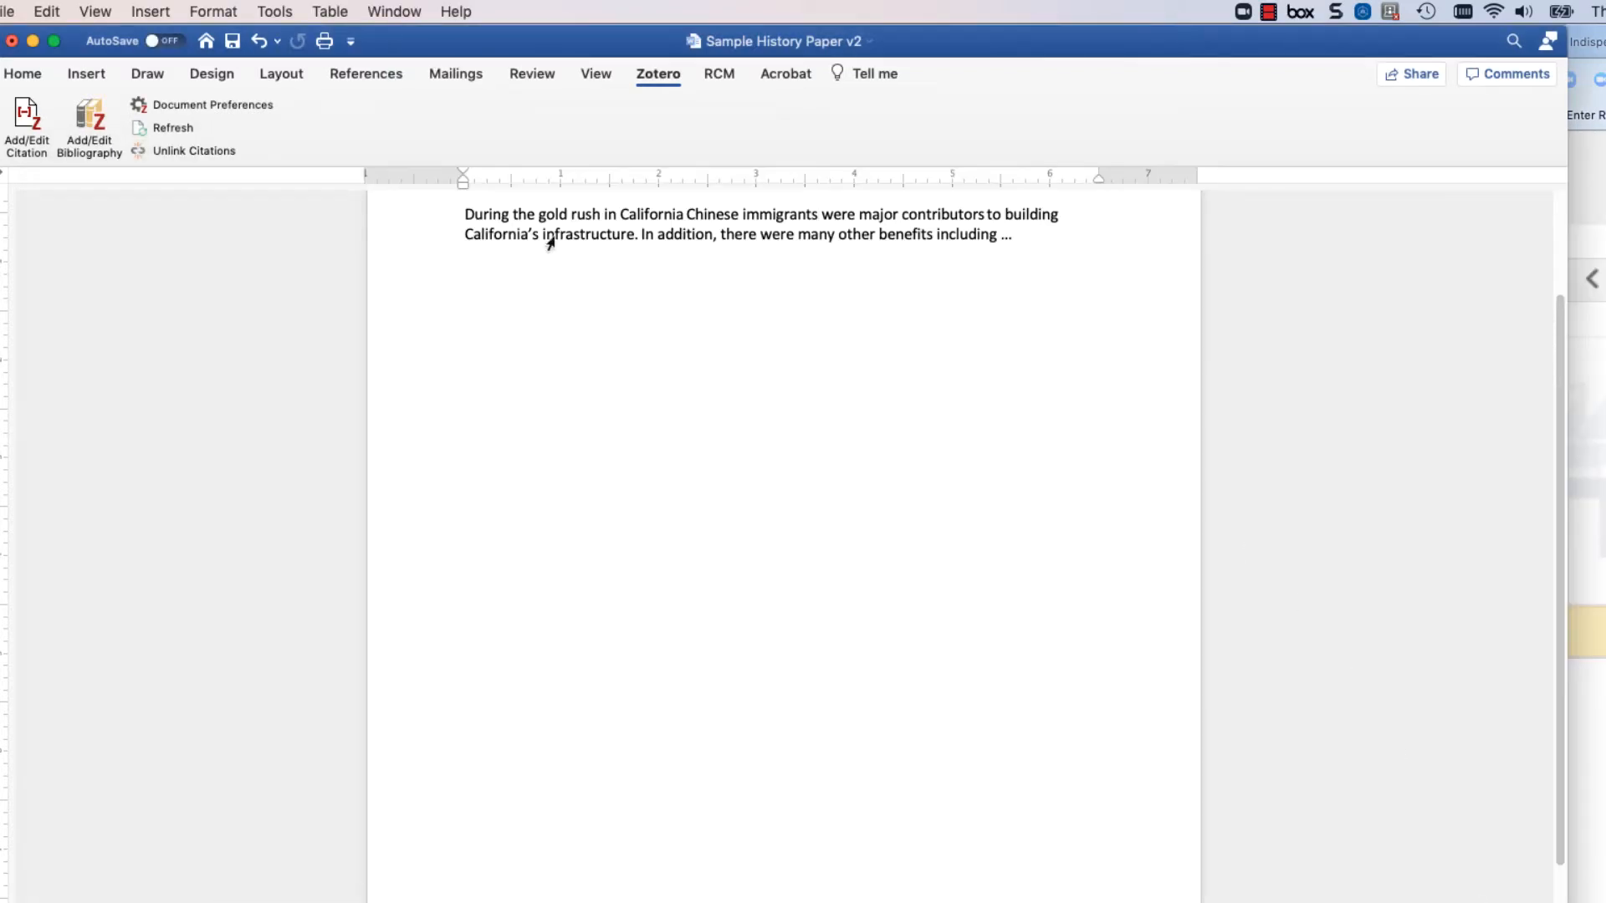
pyautogui.scroll(3, 586, 455)
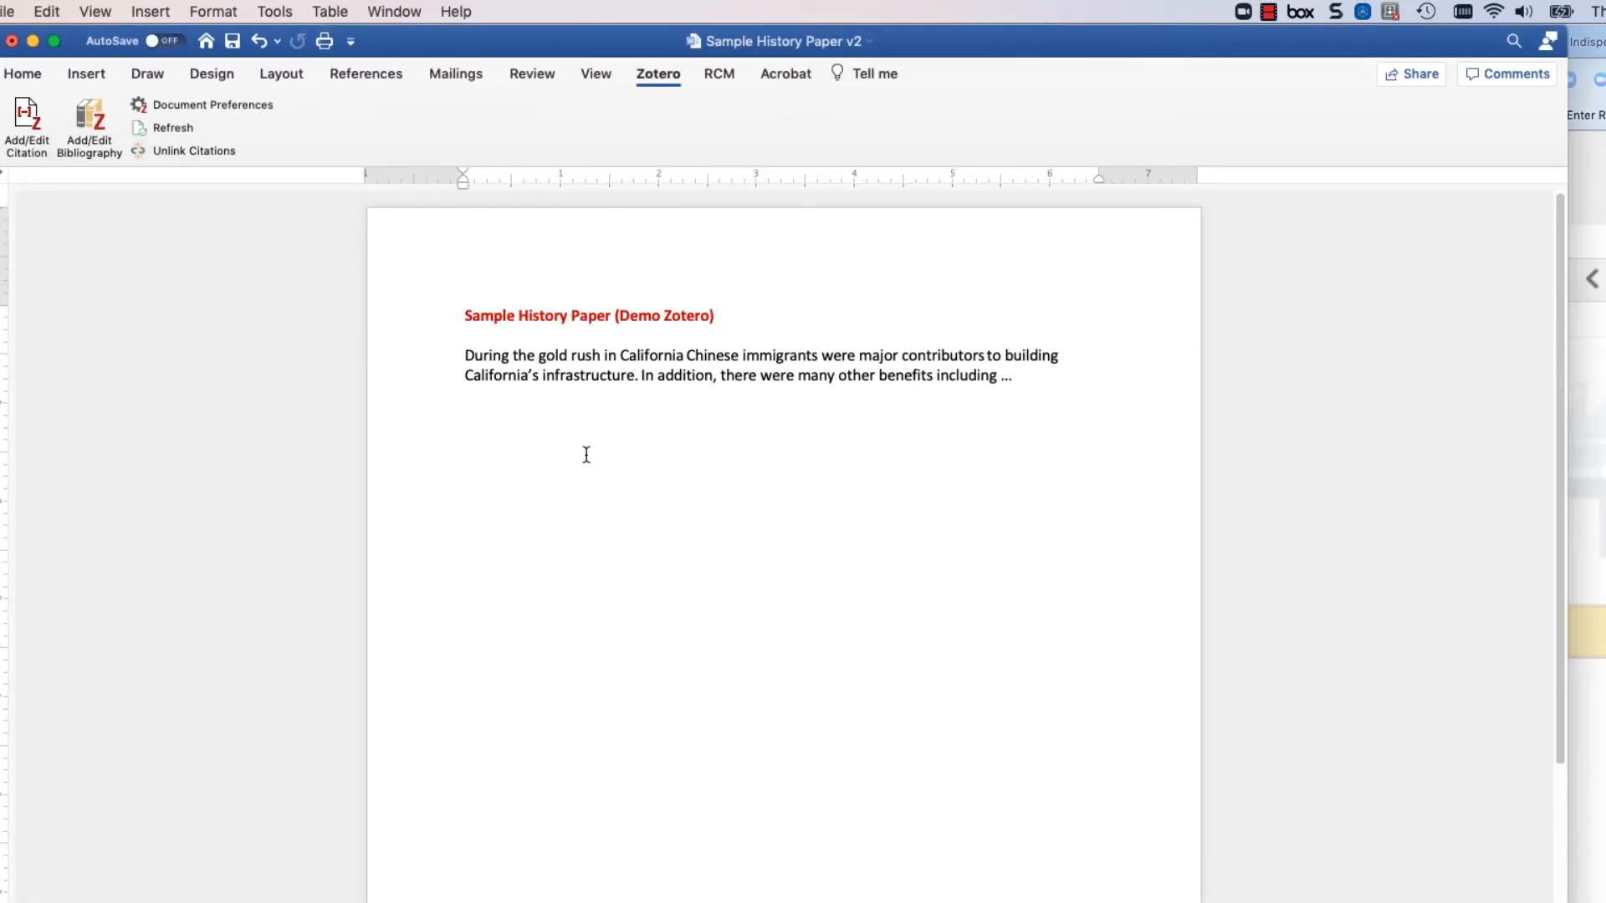
# Insert a footnote citation of "E-Retail: Gold Rush or Fool's Gold?" with page 71 after "immigrants" and check its footnote
pyautogui.click(45, 122)
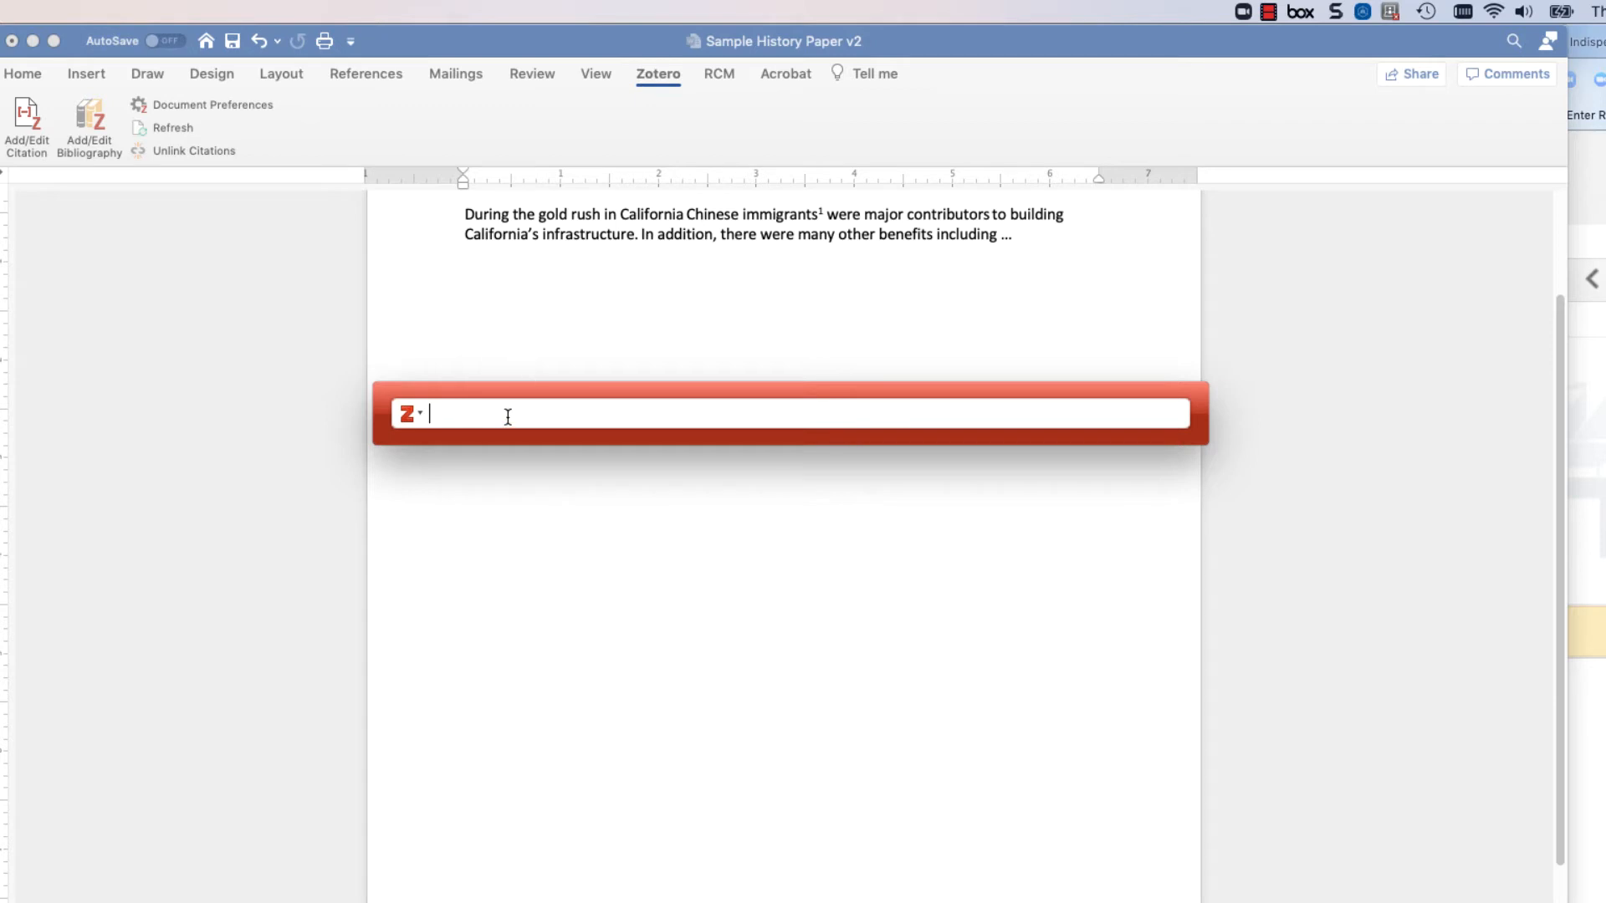
pyautogui.write('e-ret')
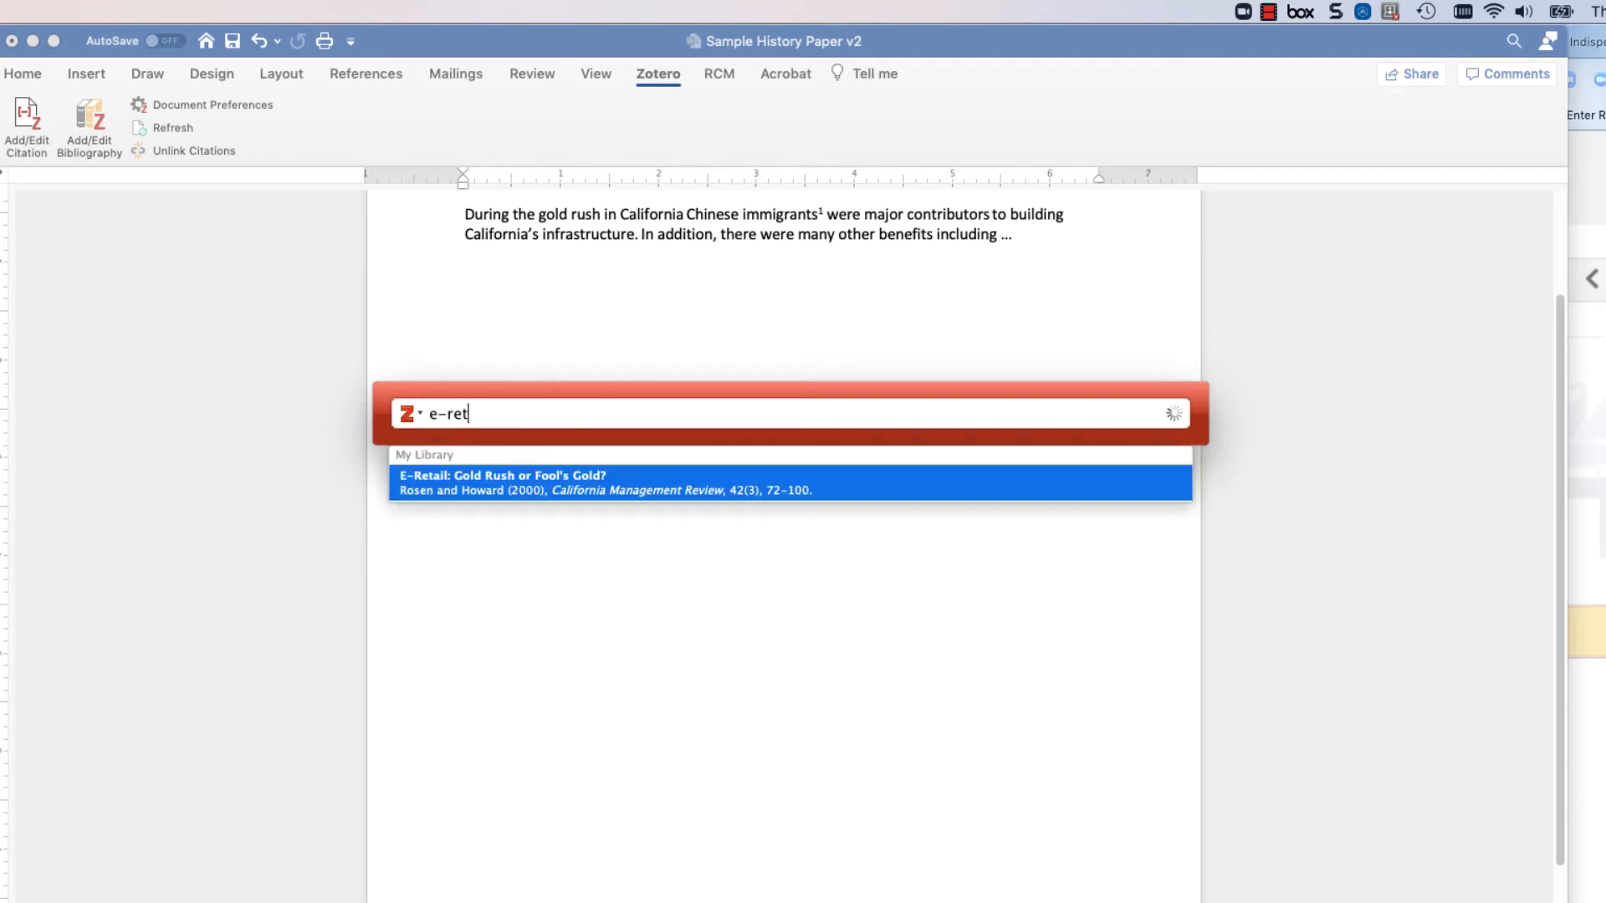
pyautogui.write('ail')
pyautogui.click(610, 485)
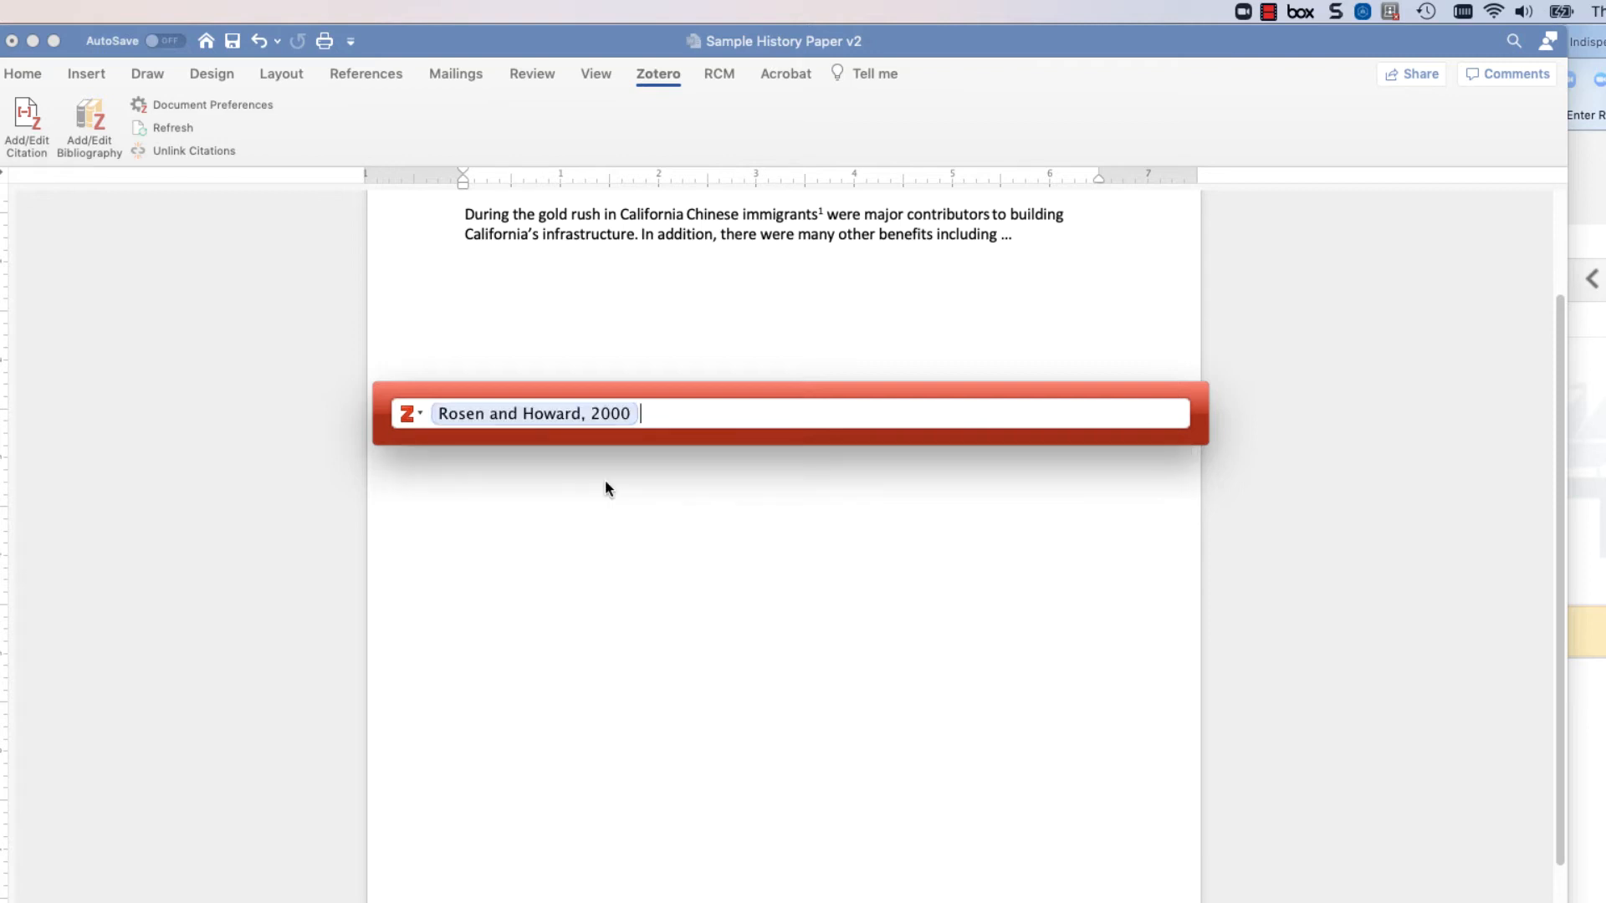
pyautogui.write('p. 71')
pyautogui.press('Return')
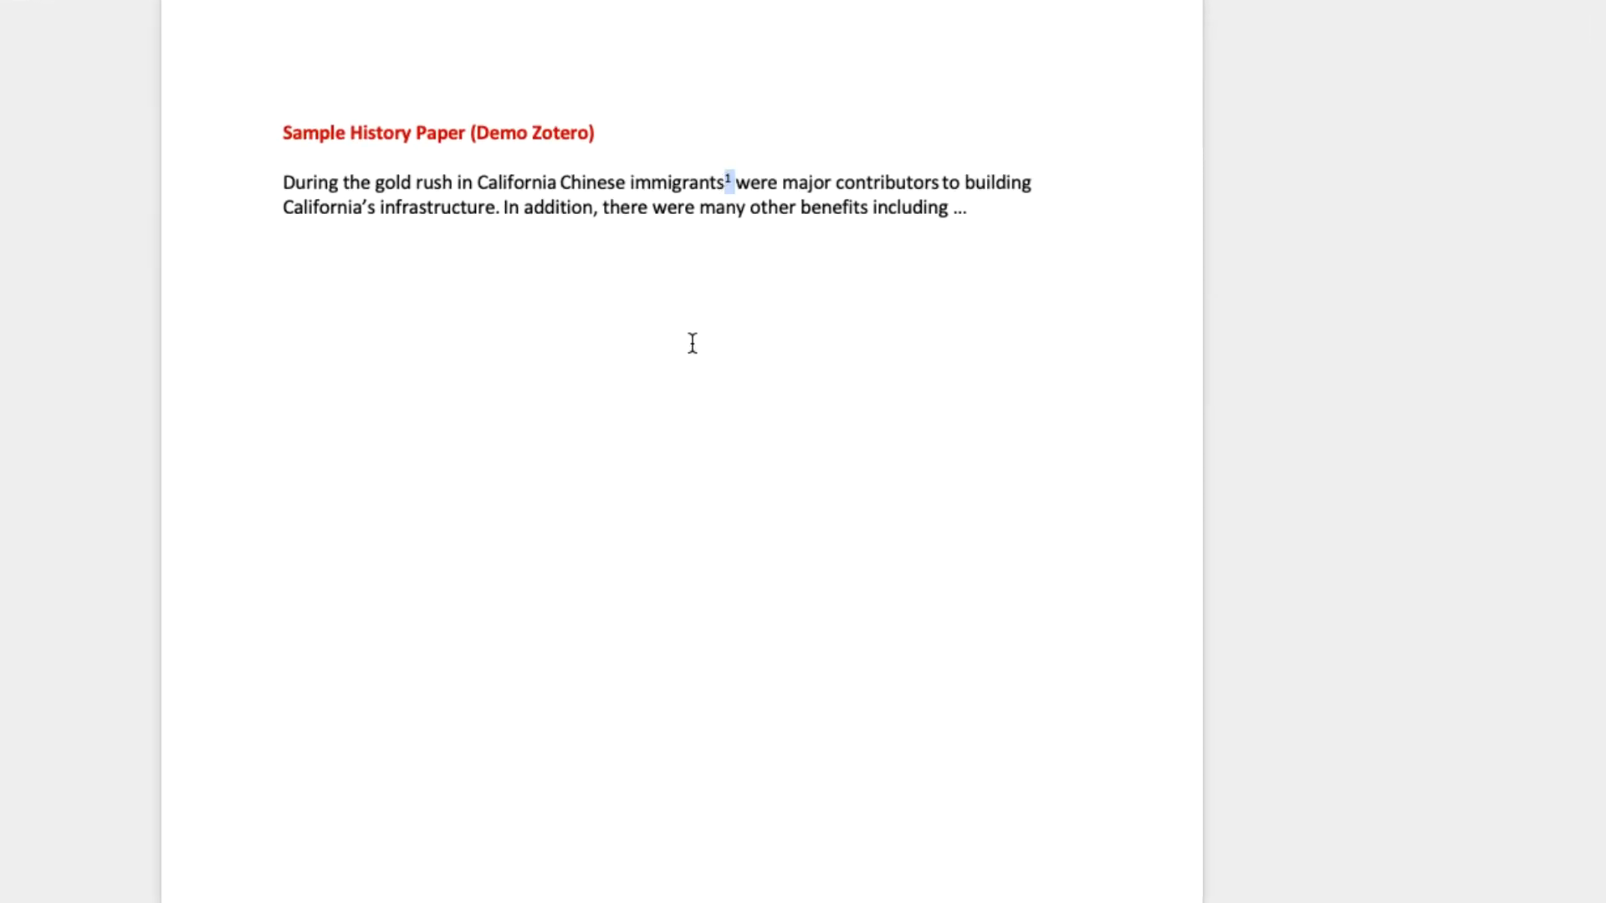
pyautogui.scroll(-5, 756, 376)
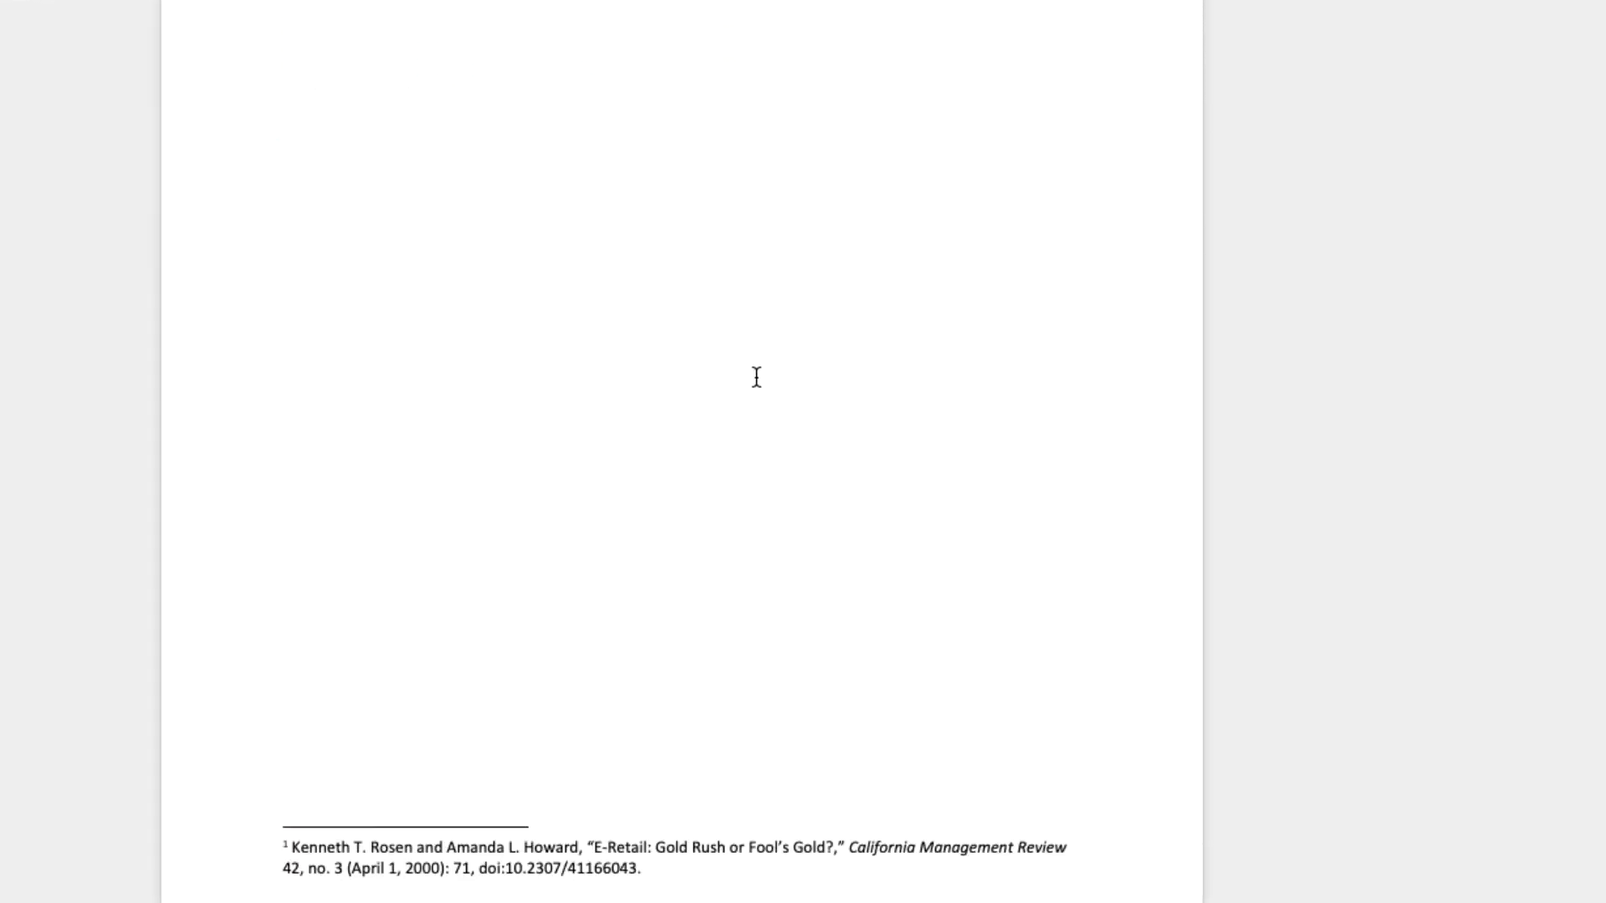
pyautogui.click(663, 837)
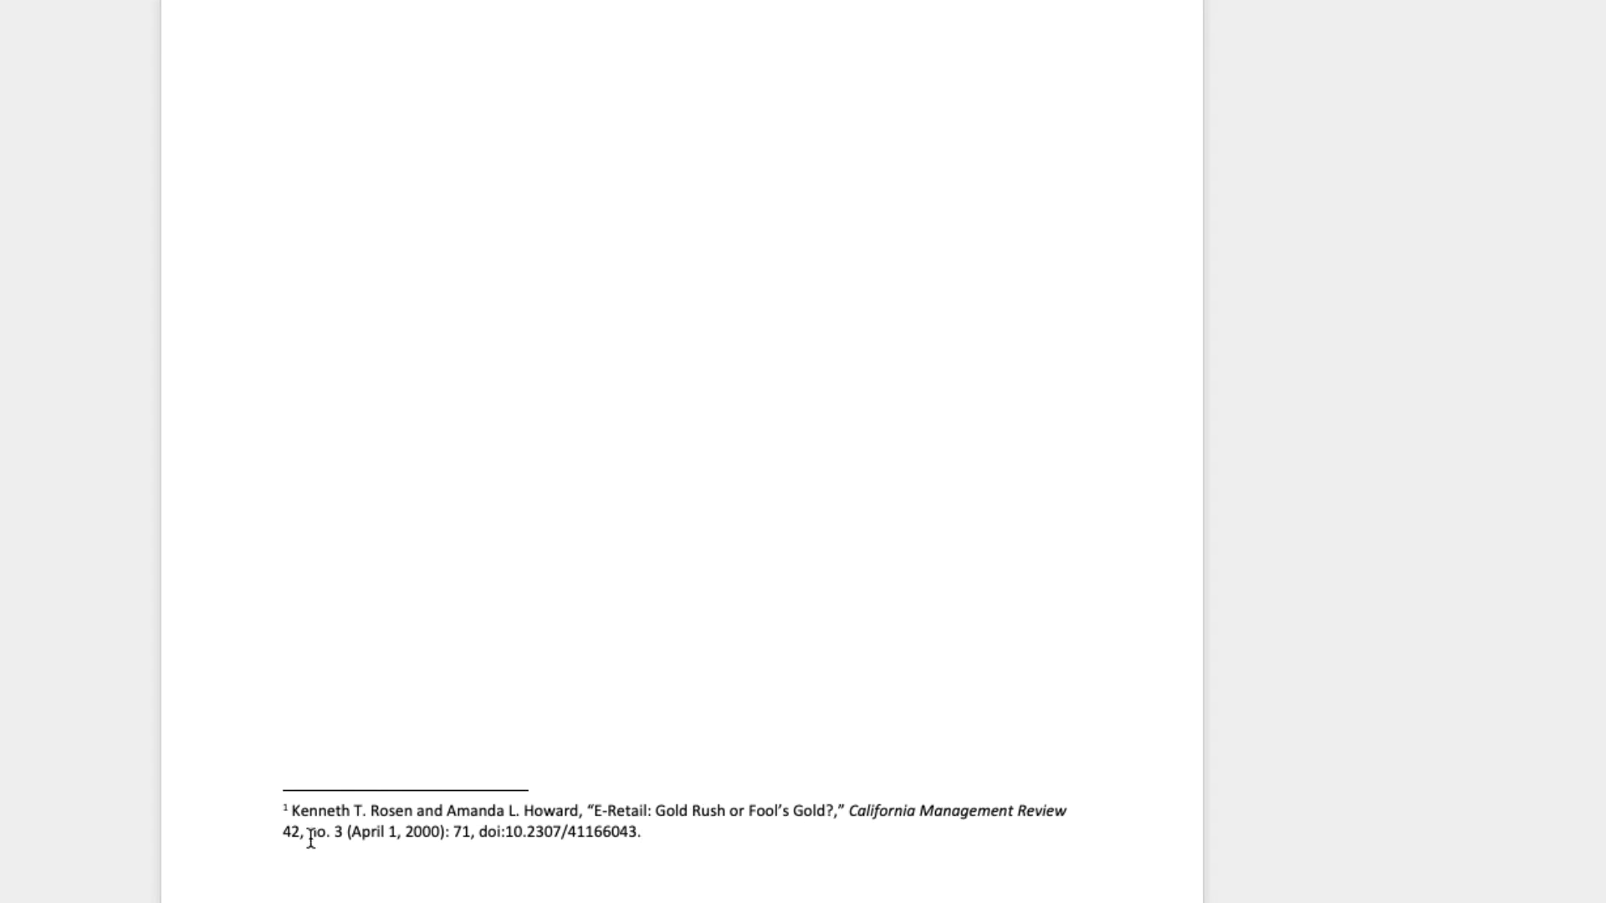
pyautogui.moveTo(659, 834); pyautogui.dragTo(292, 810)
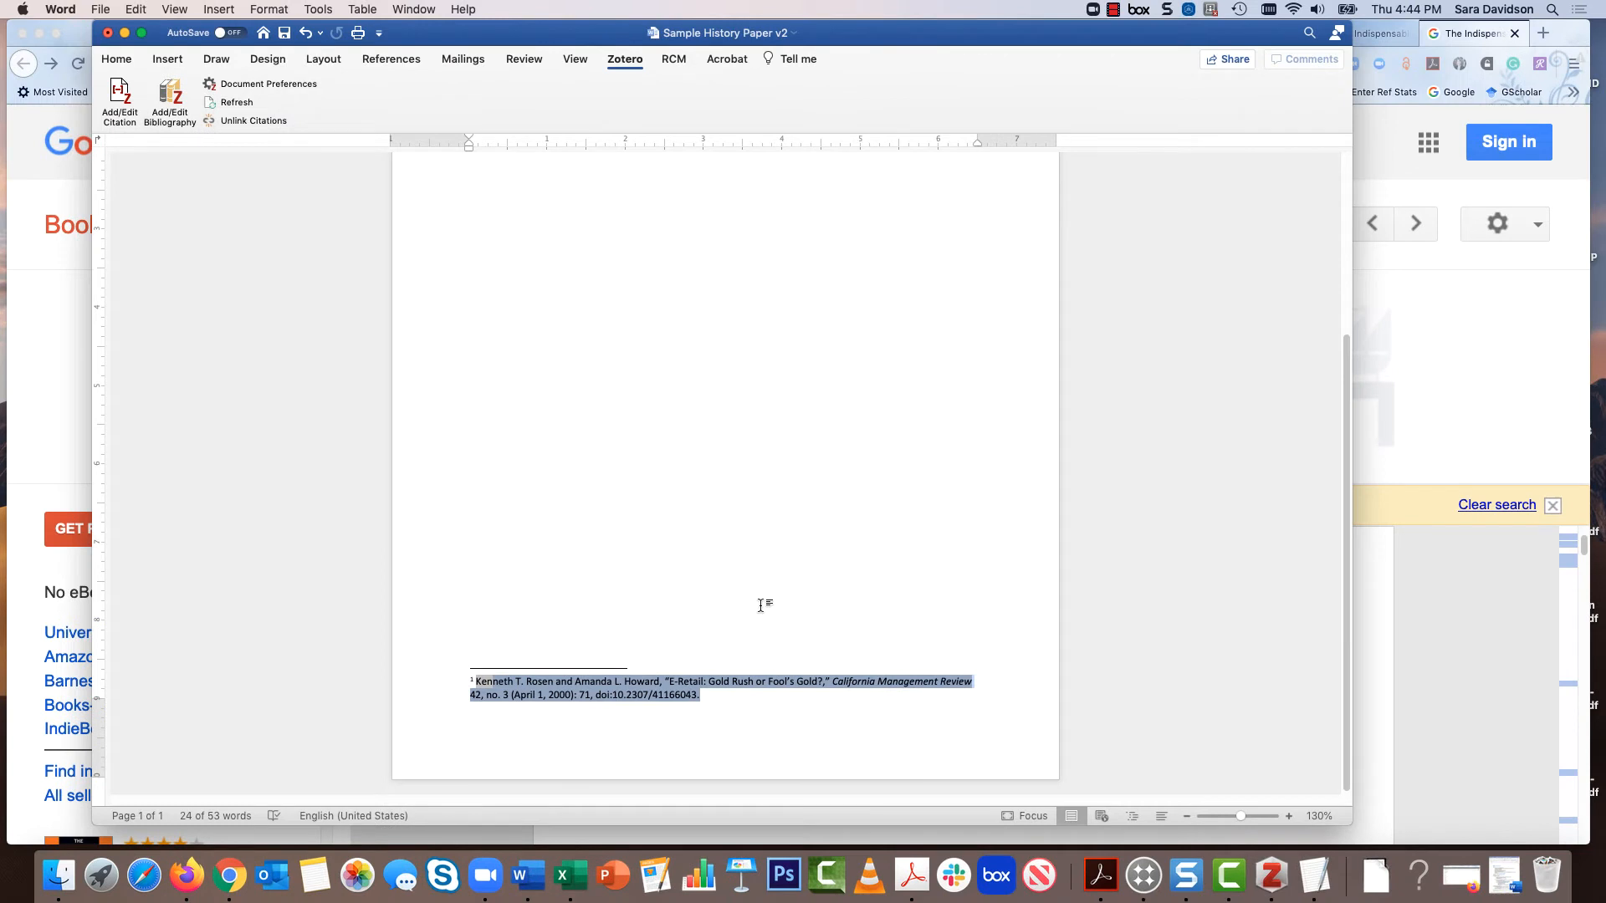
pyautogui.click(760, 605)
# Start a citation after "infrastructure." and add "Chinese local elites and patterns of dominance" with page 12
pyautogui.scroll(5, 796, 555)
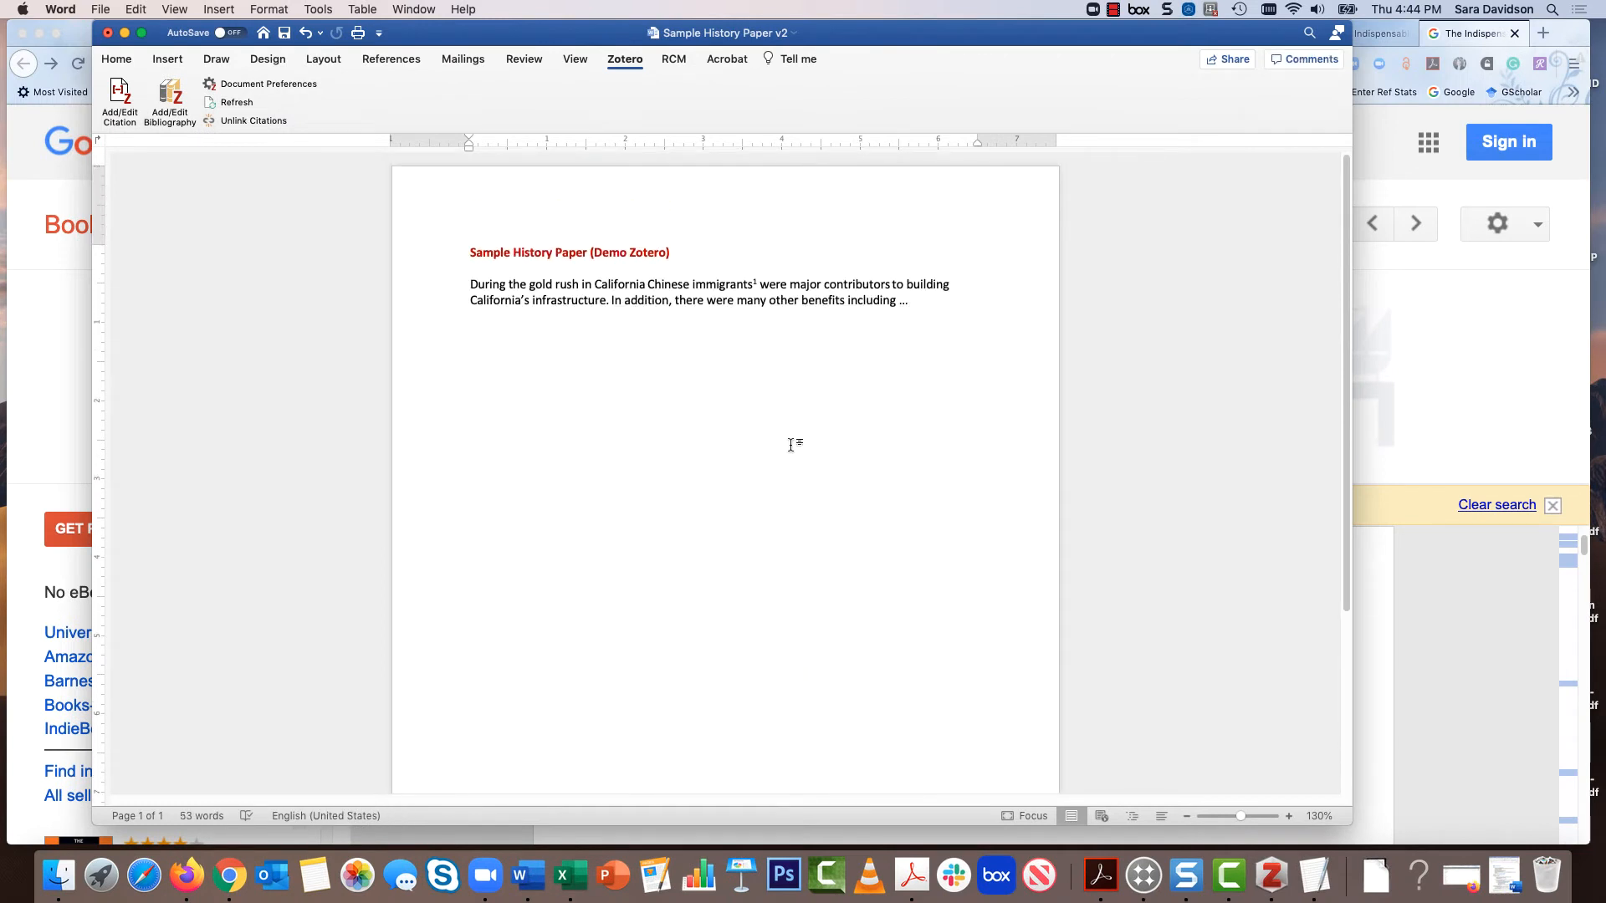
pyautogui.click(610, 301)
pyautogui.click(121, 99)
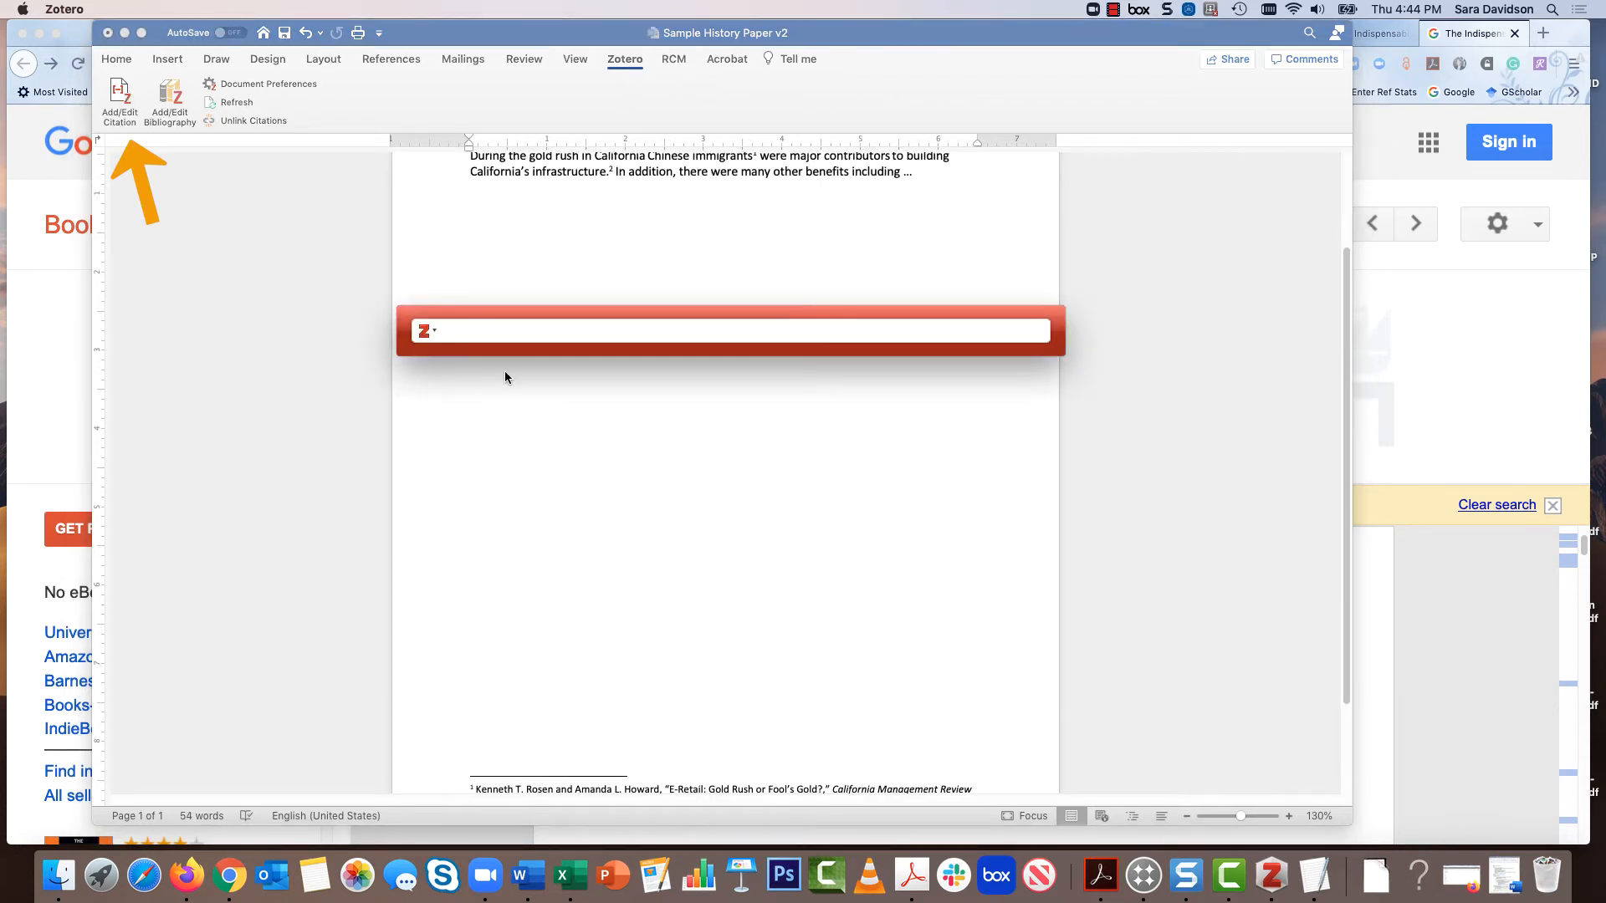
pyautogui.write('chinese')
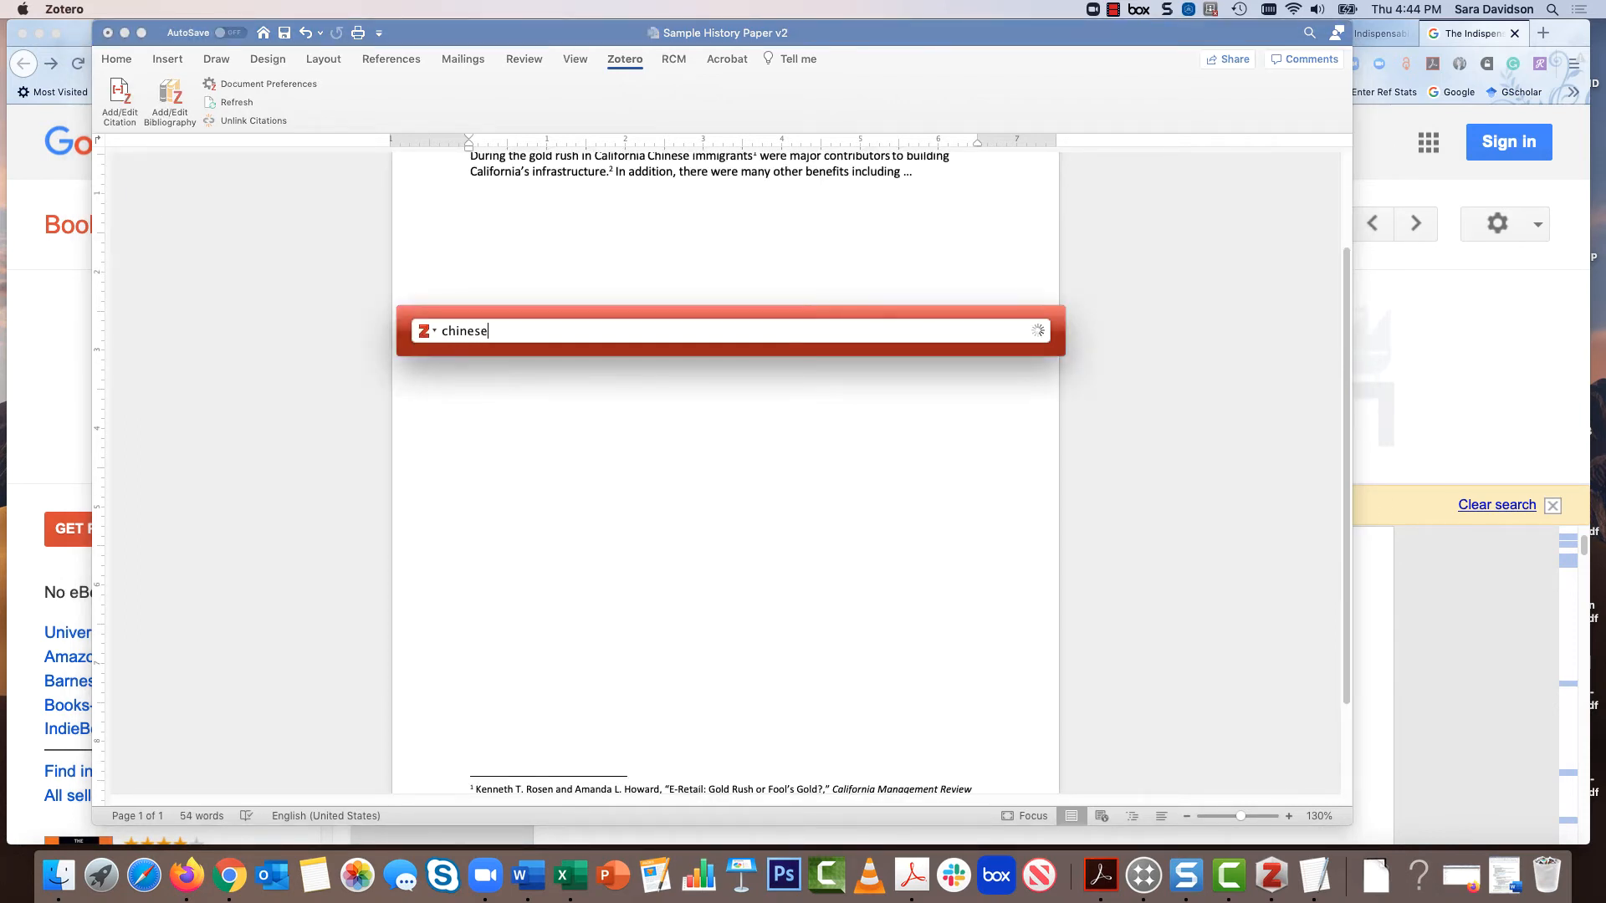
pyautogui.write(' local elites')
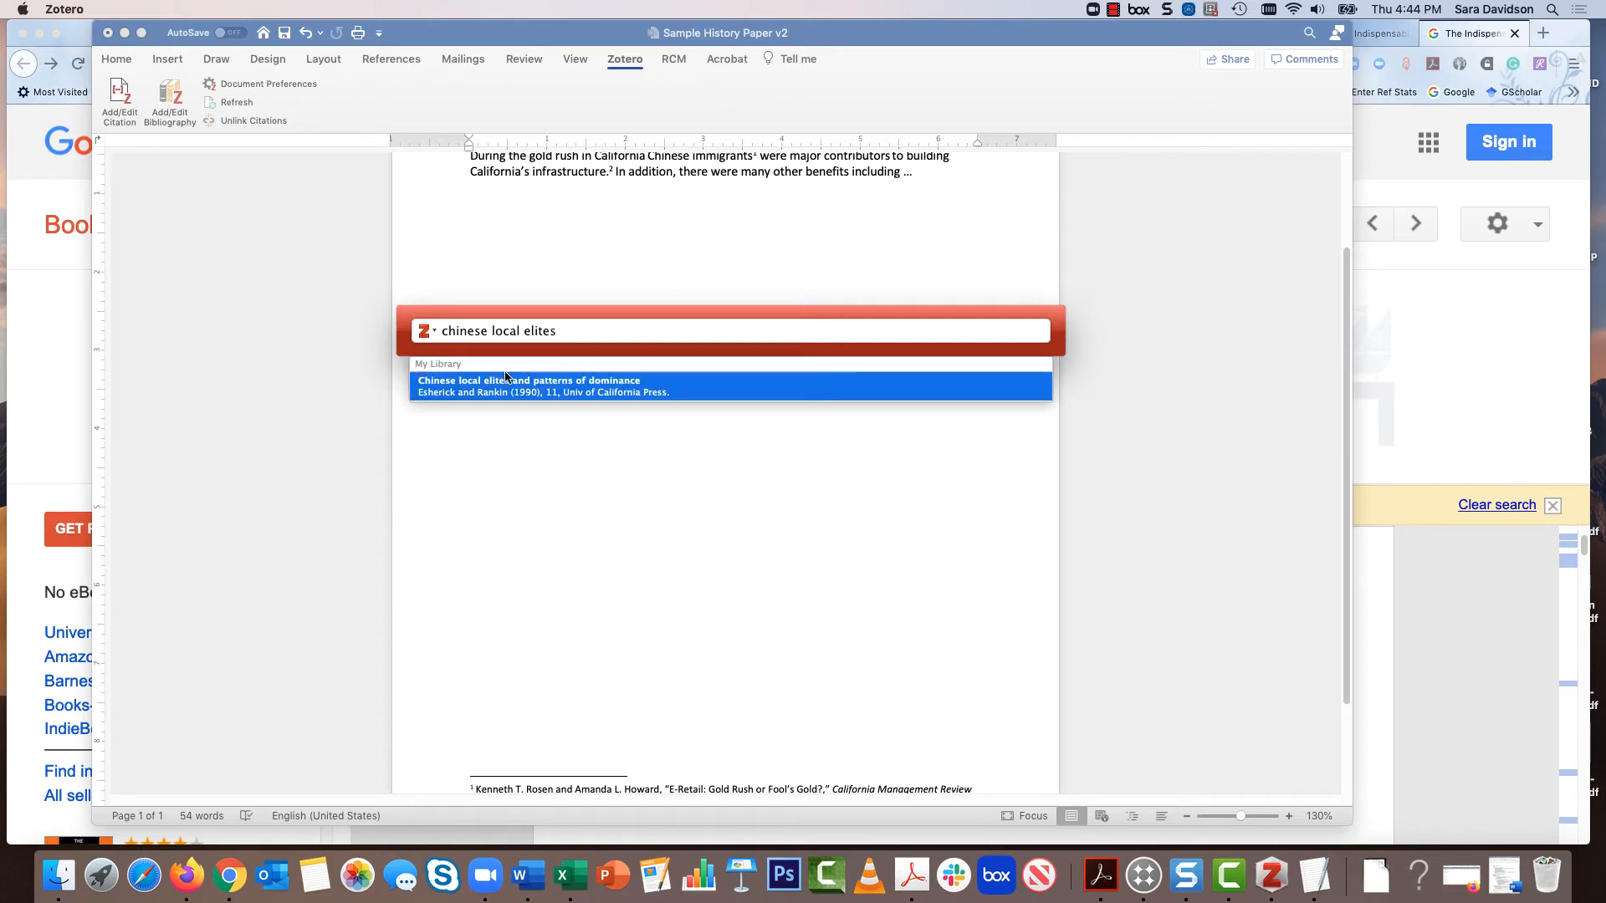
pyautogui.click(549, 392)
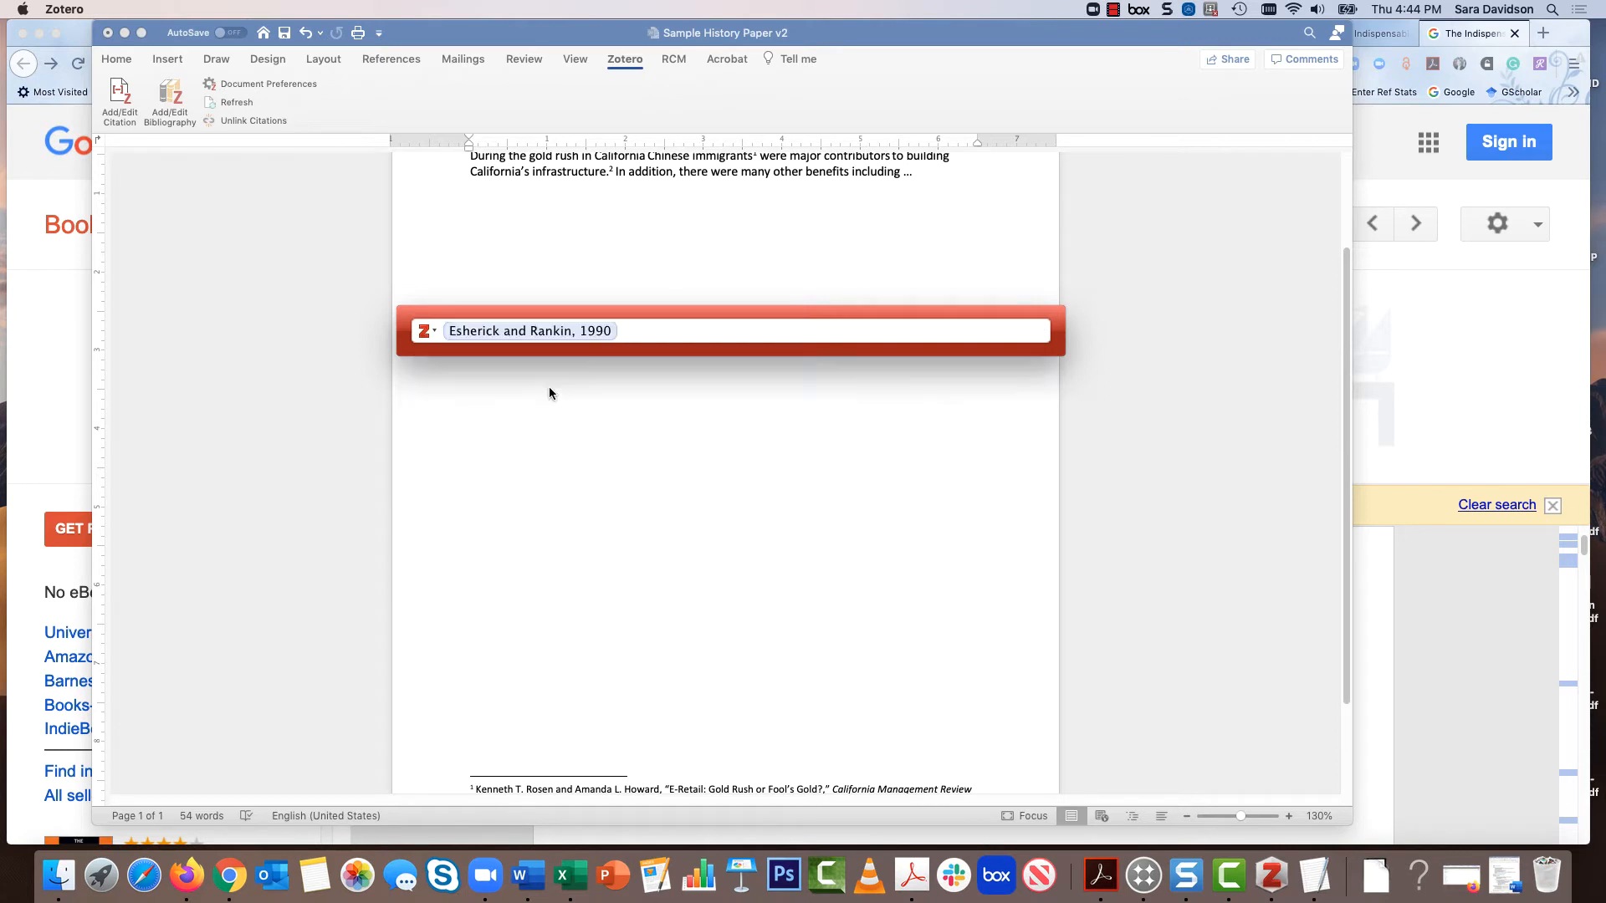
pyautogui.write('12')
# Add "The Asian Gold Rush" article with page 96 to the same citation, insert it, and check the combined footnote
pyautogui.write('asian gold rus')
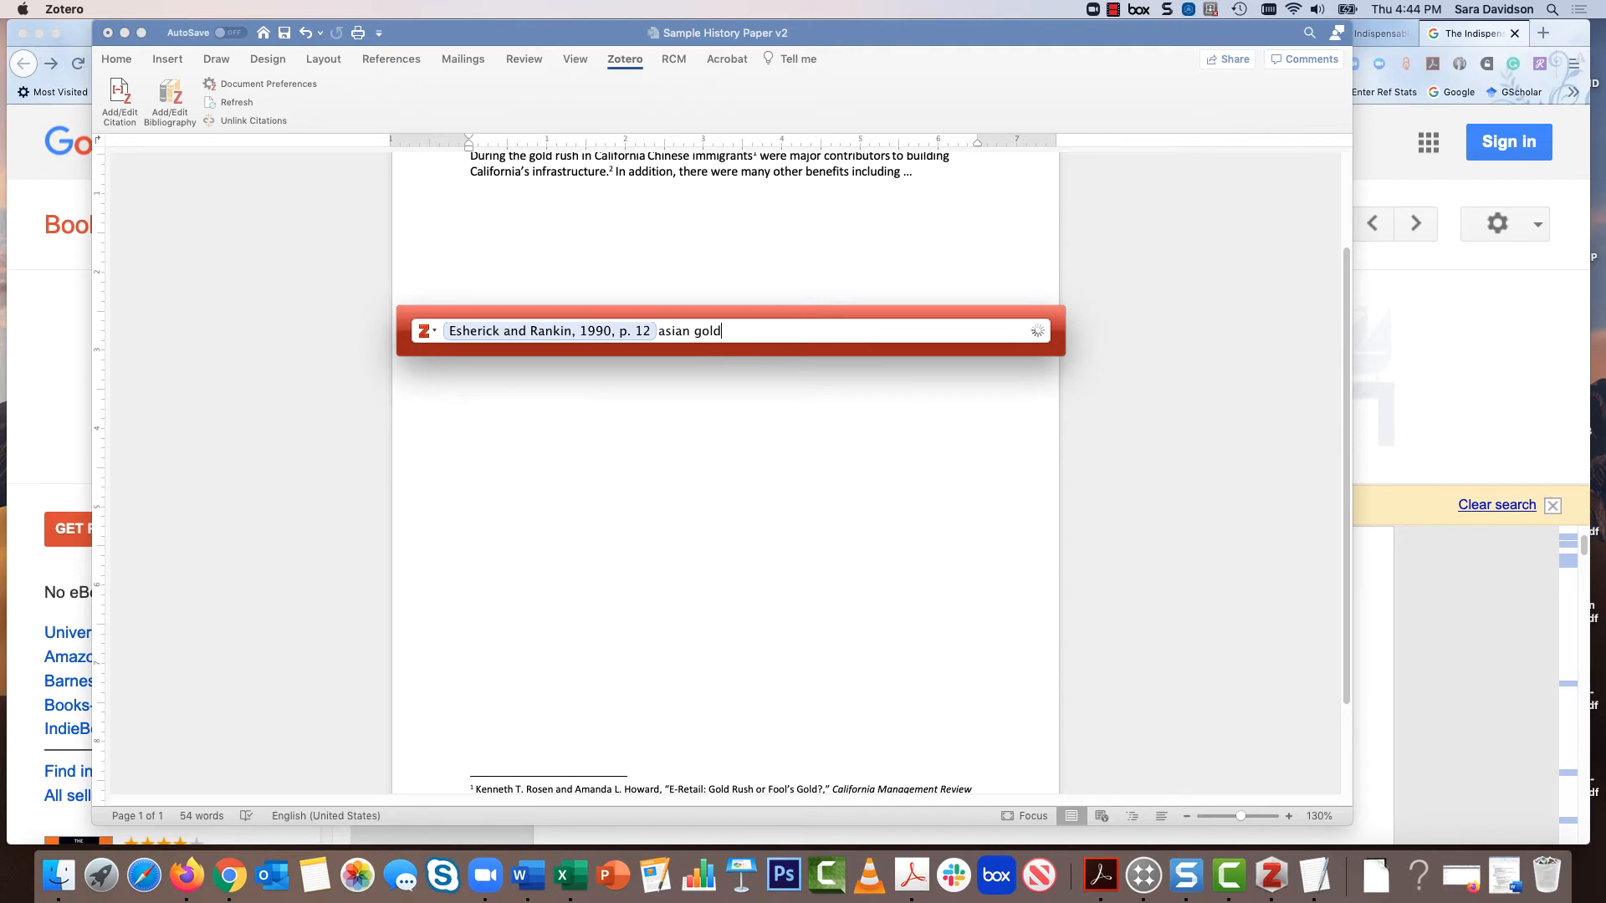
pyautogui.write('h')
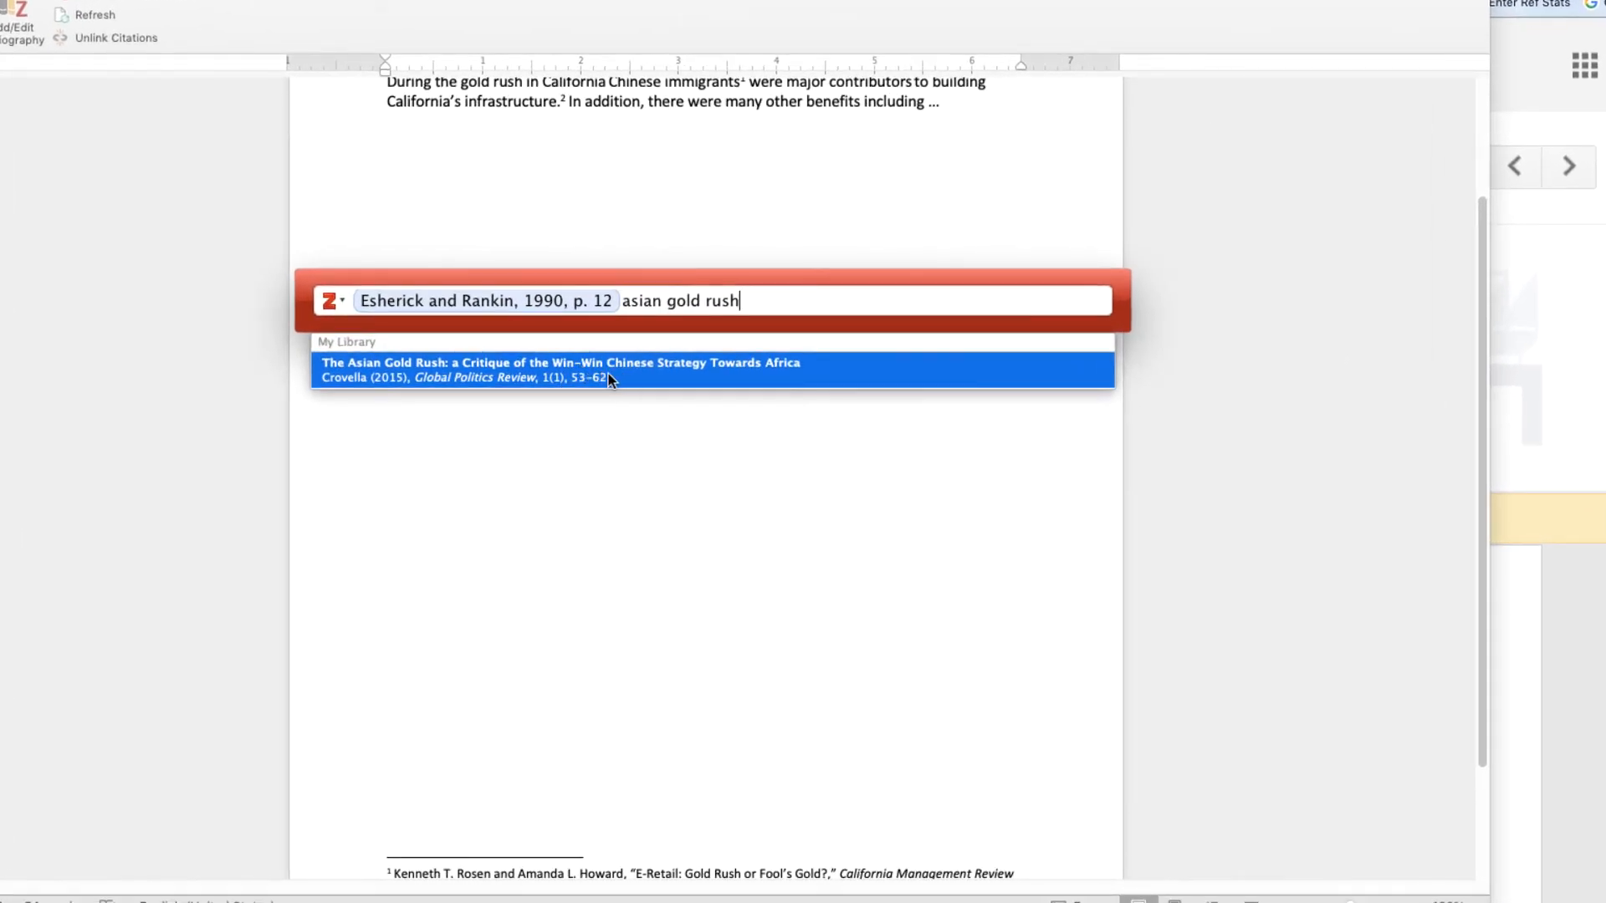
pyautogui.click(346, 374)
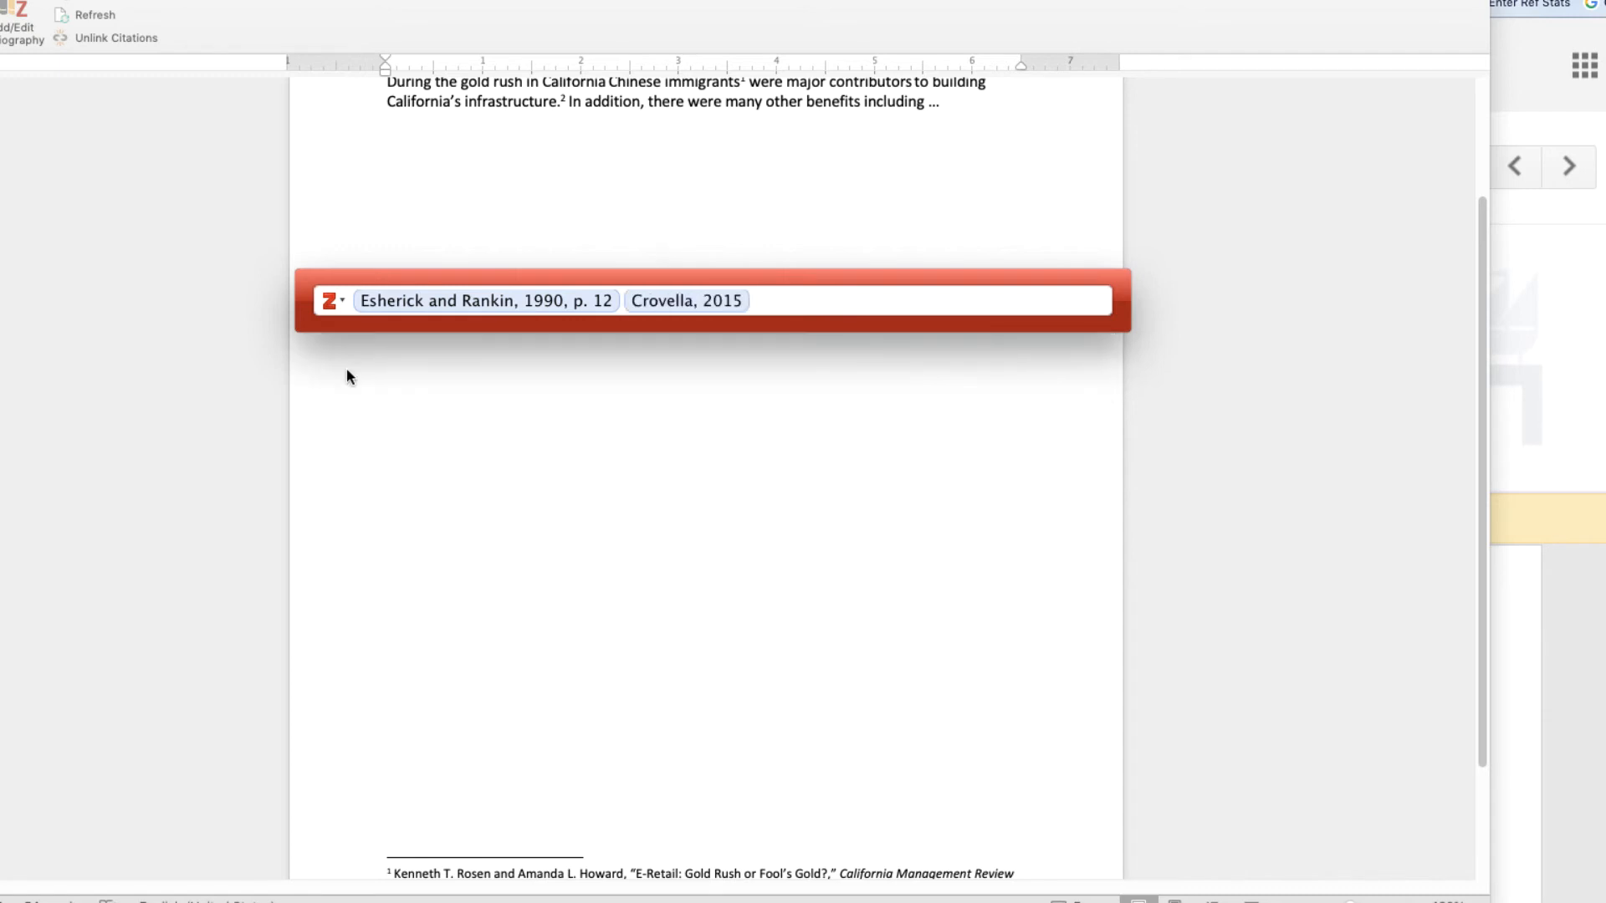
pyautogui.write('96')
pyautogui.press('Return')
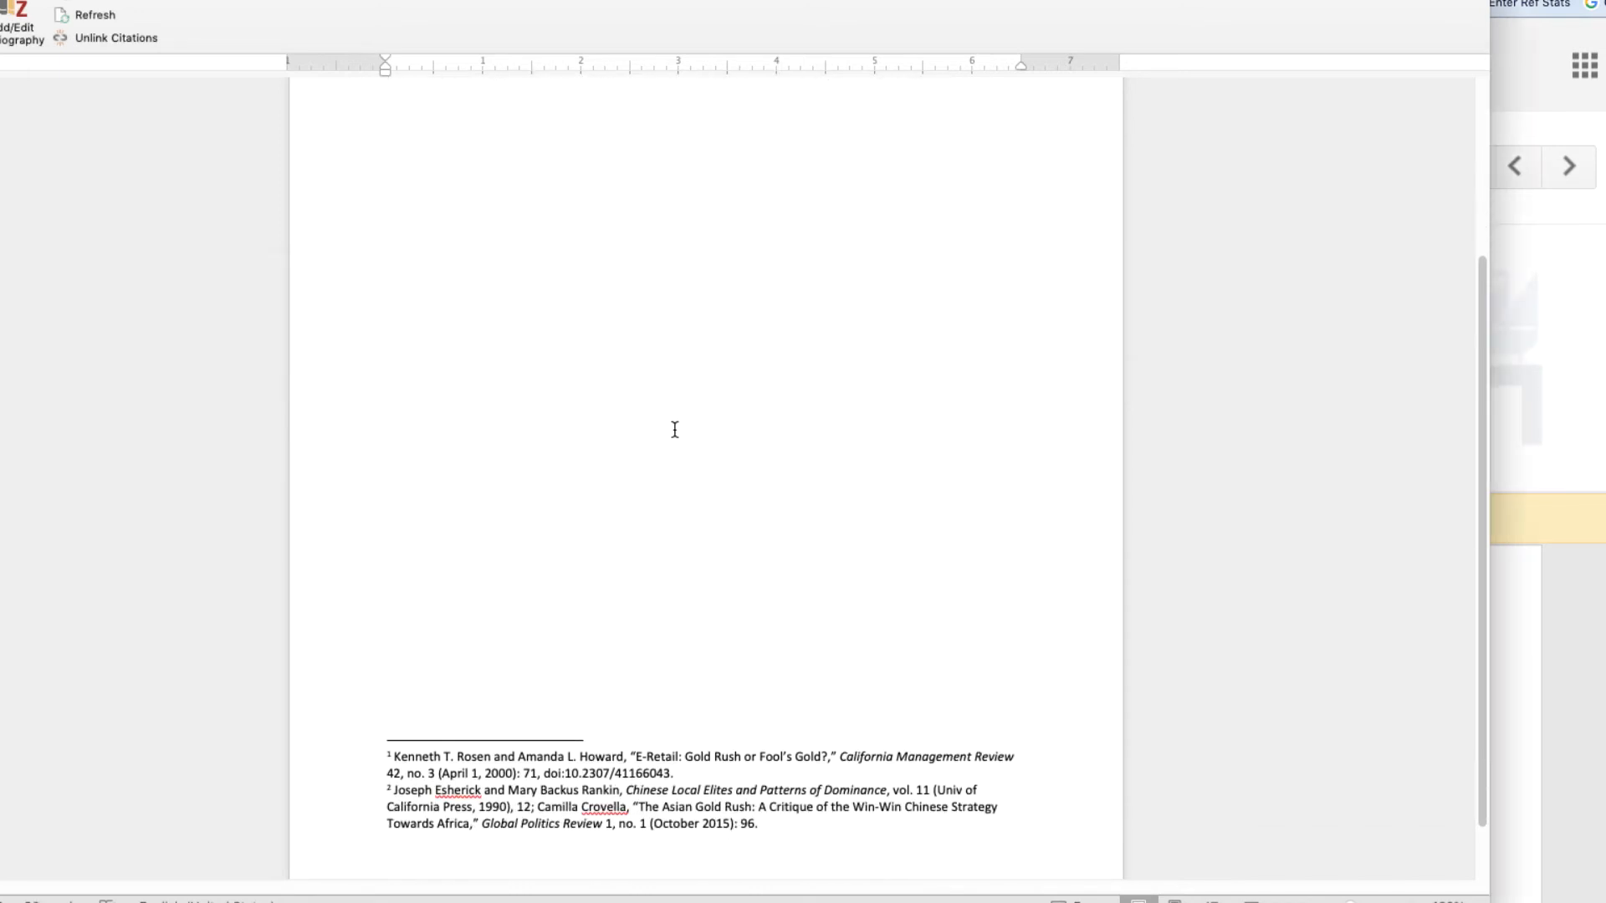
pyautogui.scroll(-1, 672, 447)
pyautogui.moveTo(761, 818); pyautogui.dragTo(538, 805)
# Insert a citation of "The trail of gold and silver: mining in Colorado, 1859-2009" with page 78 after "building" and review the footnotes
pyautogui.scroll(10, 838, 620)
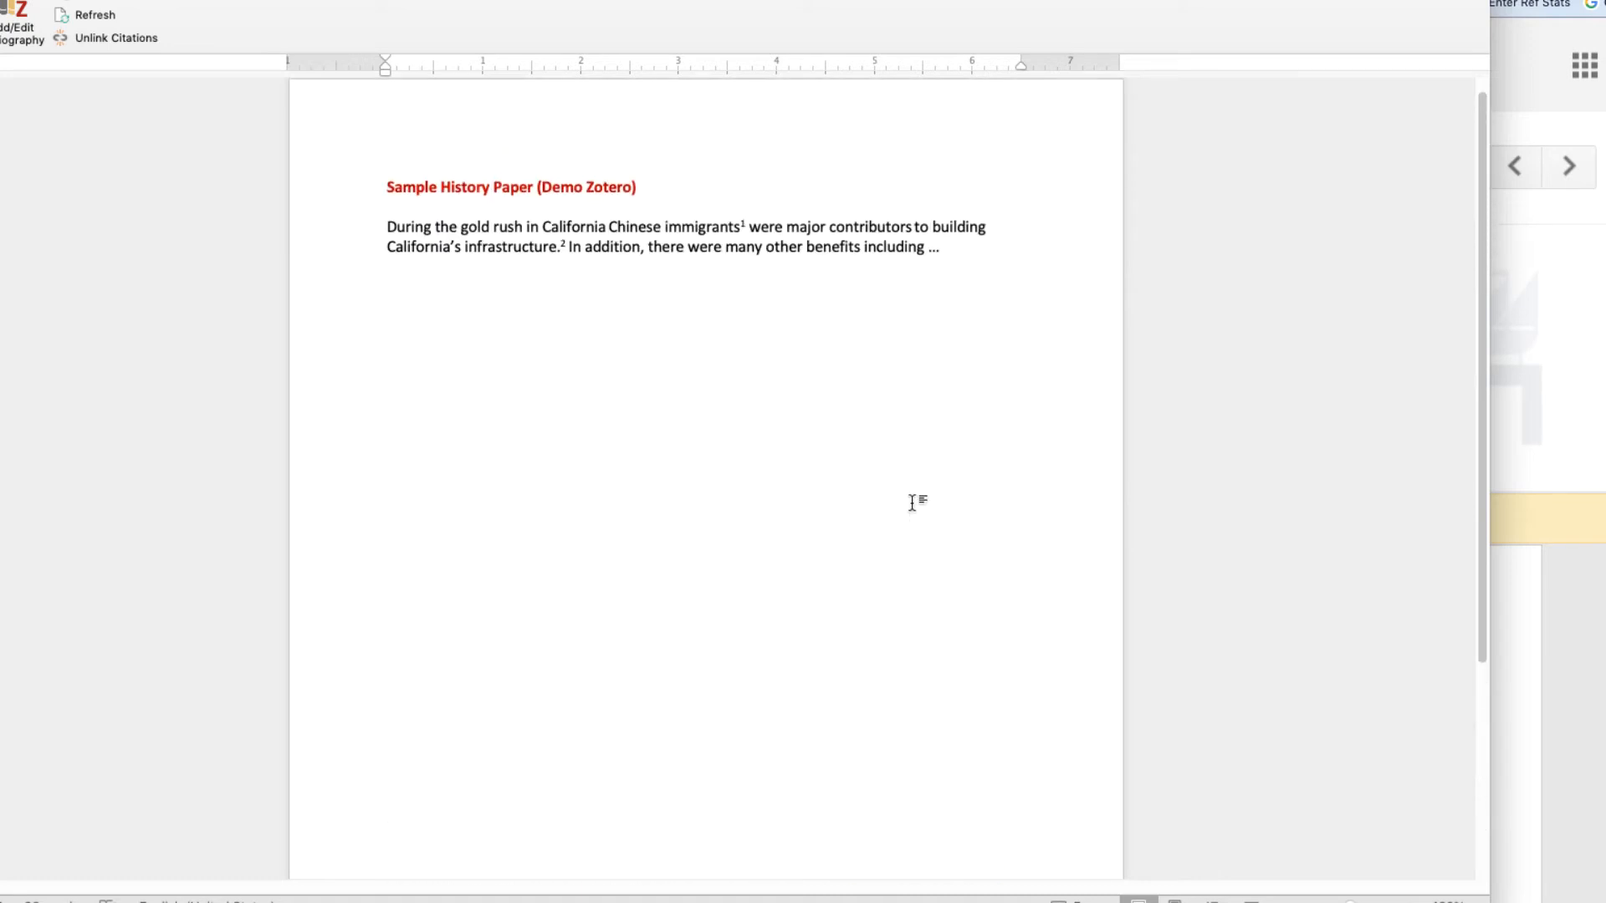
pyautogui.click(565, 262)
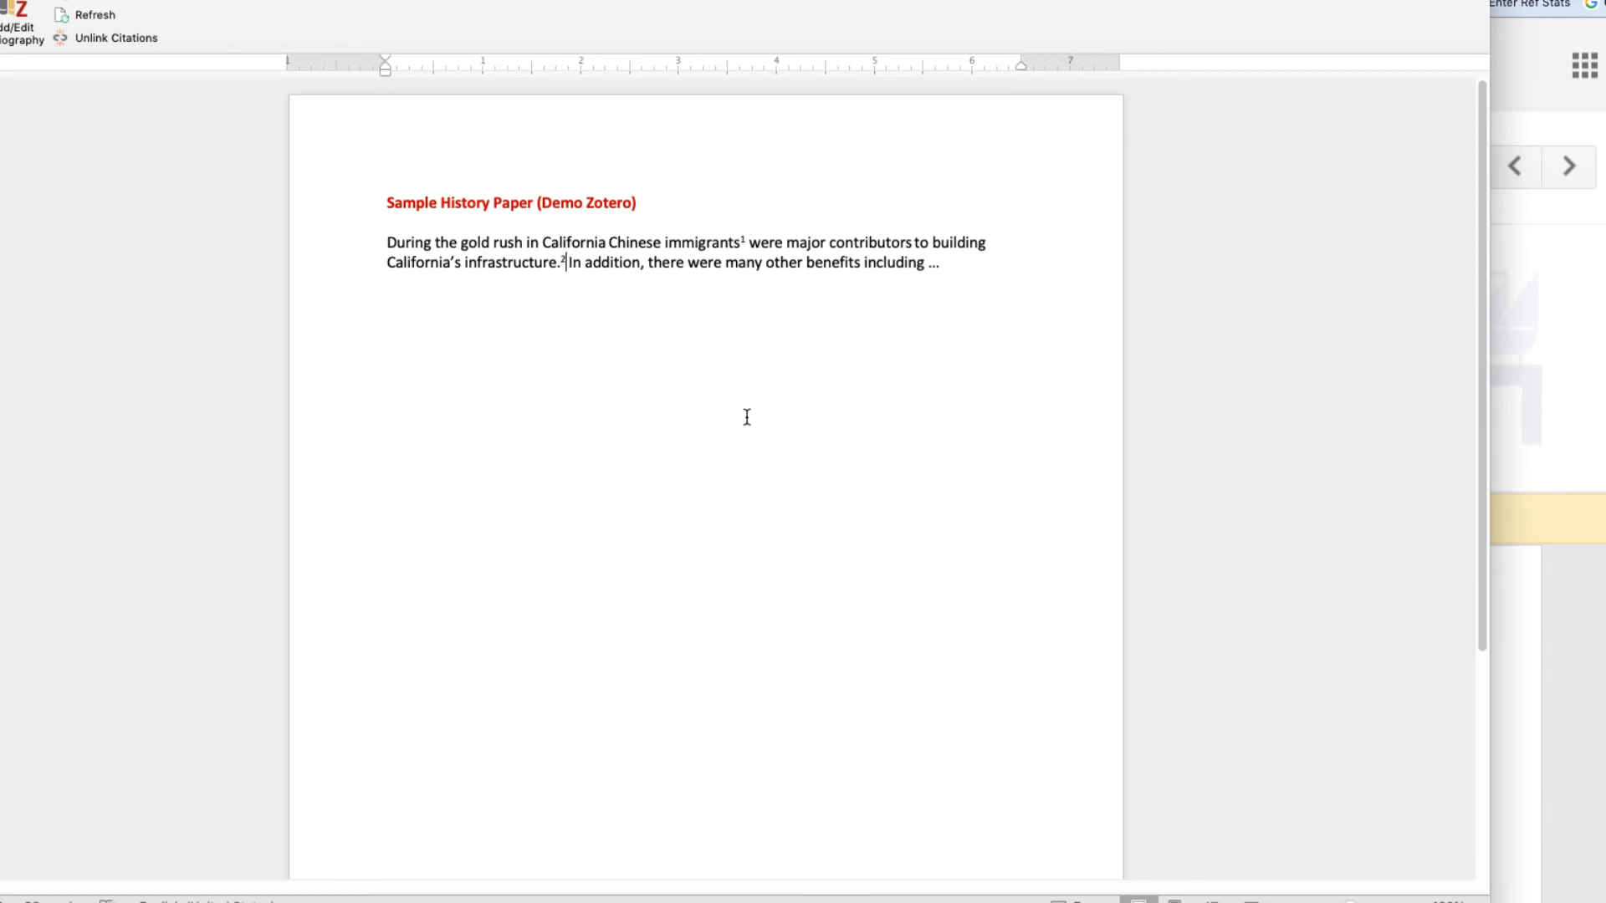
pyautogui.click(987, 243)
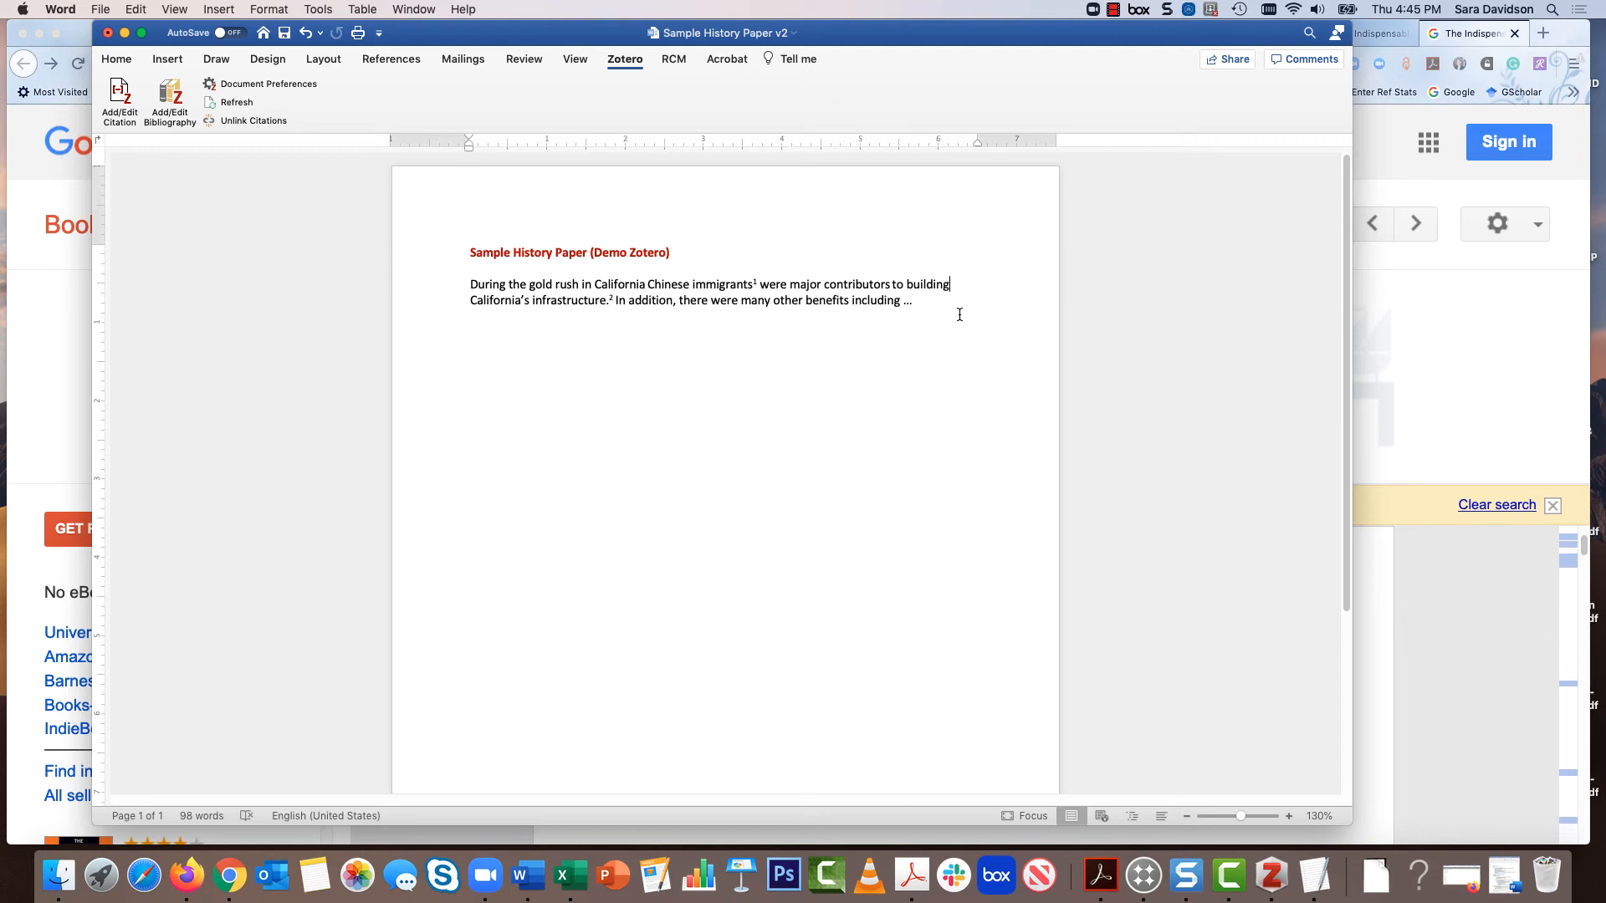
pyautogui.click(120, 96)
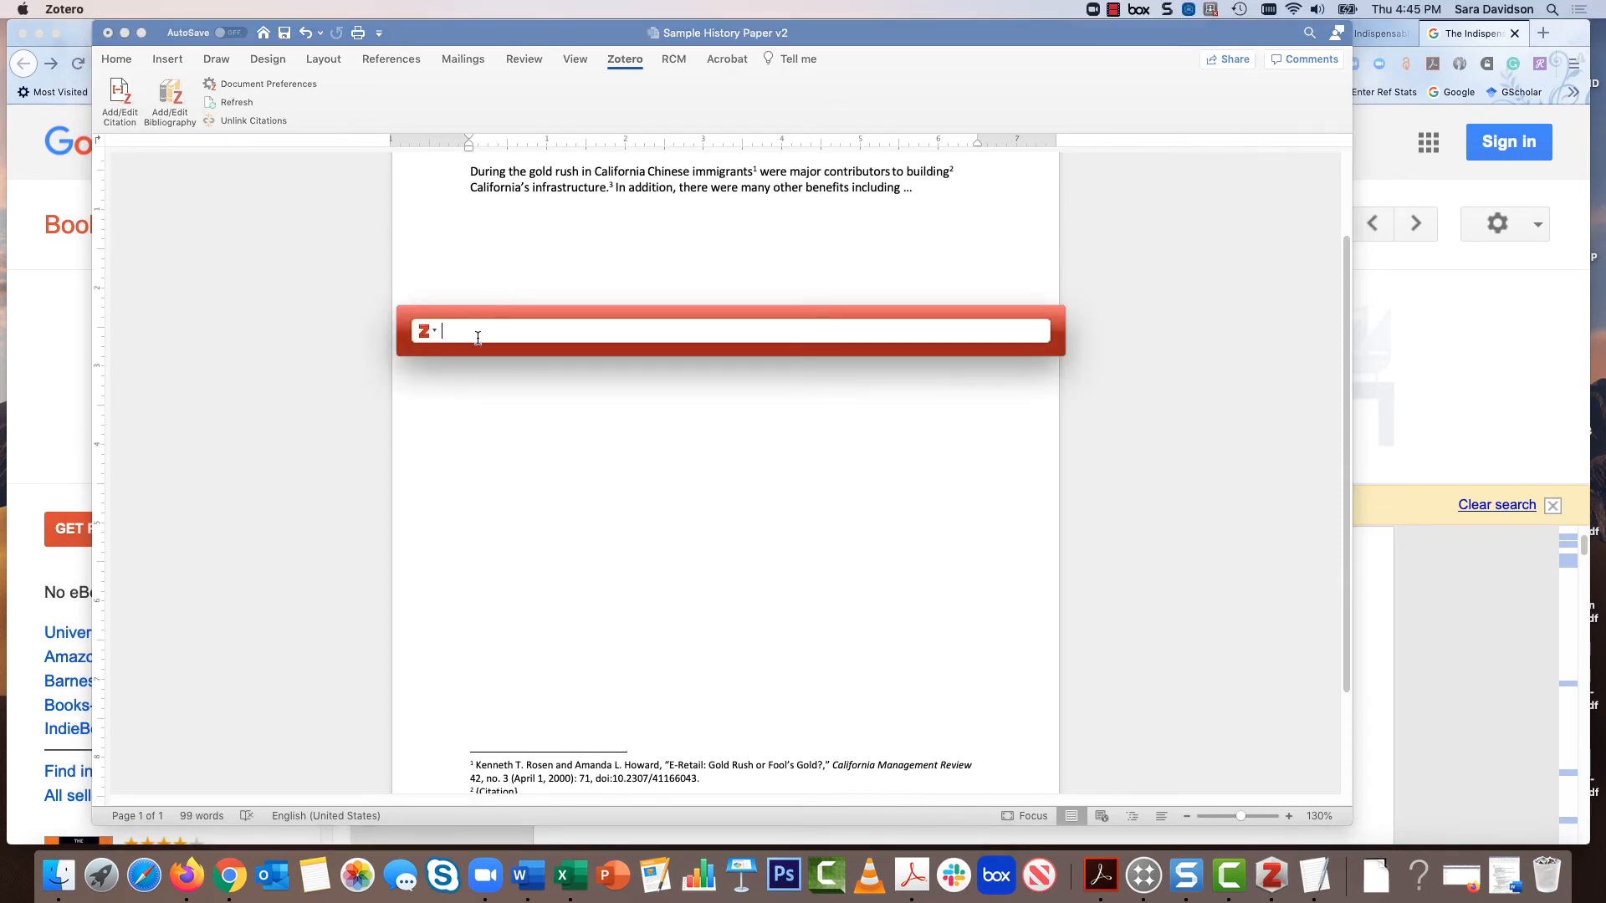
pyautogui.write('the trail')
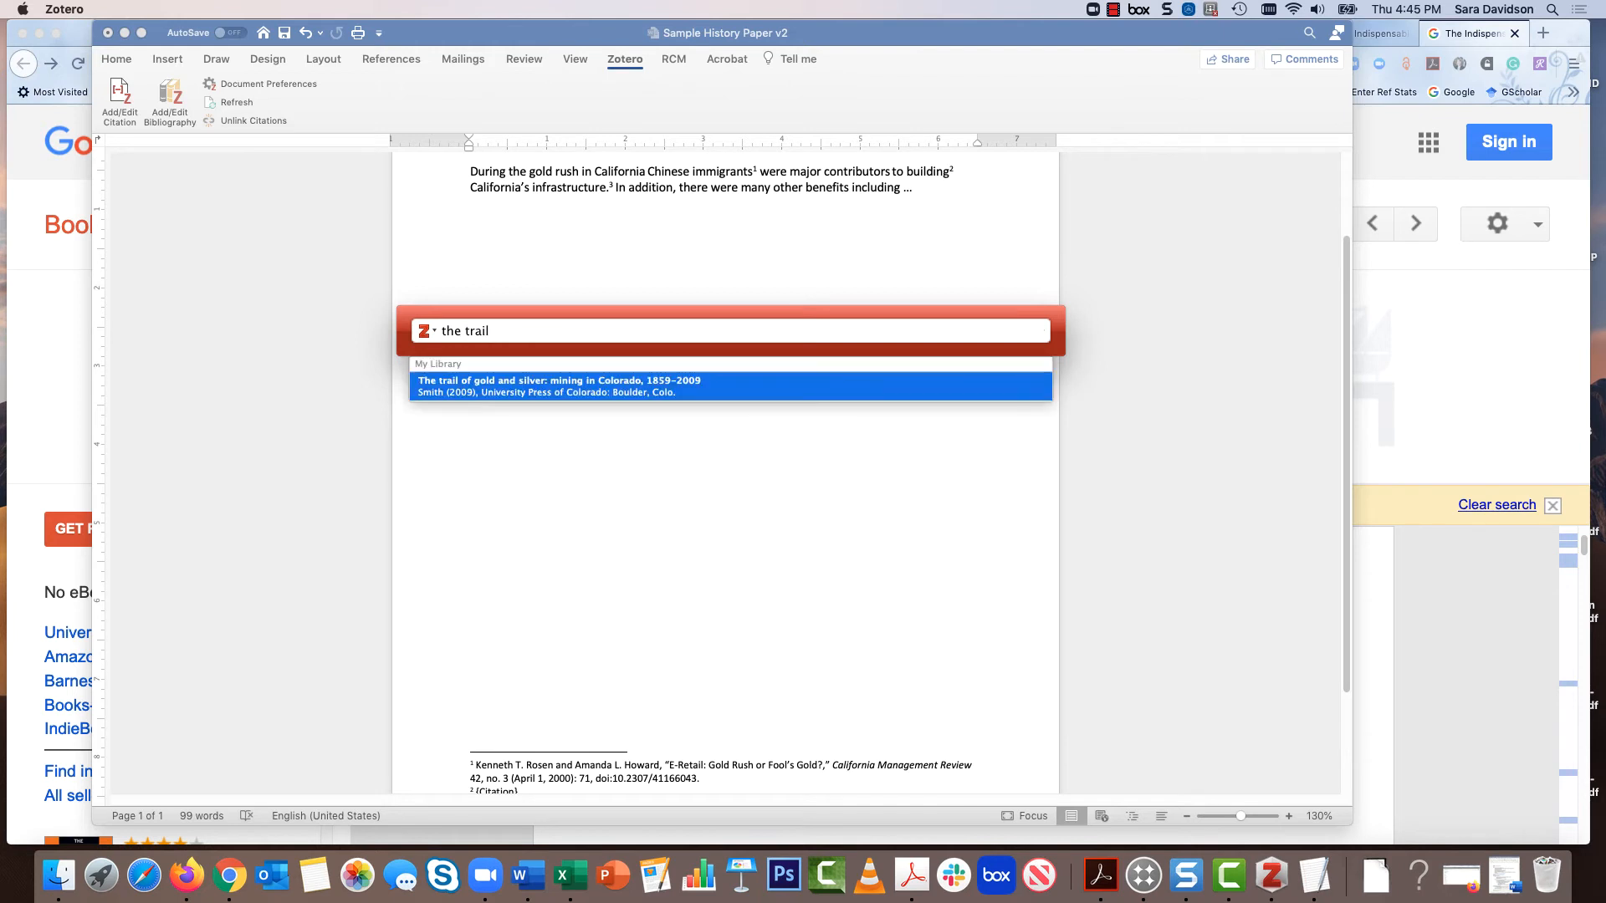
pyautogui.click(558, 391)
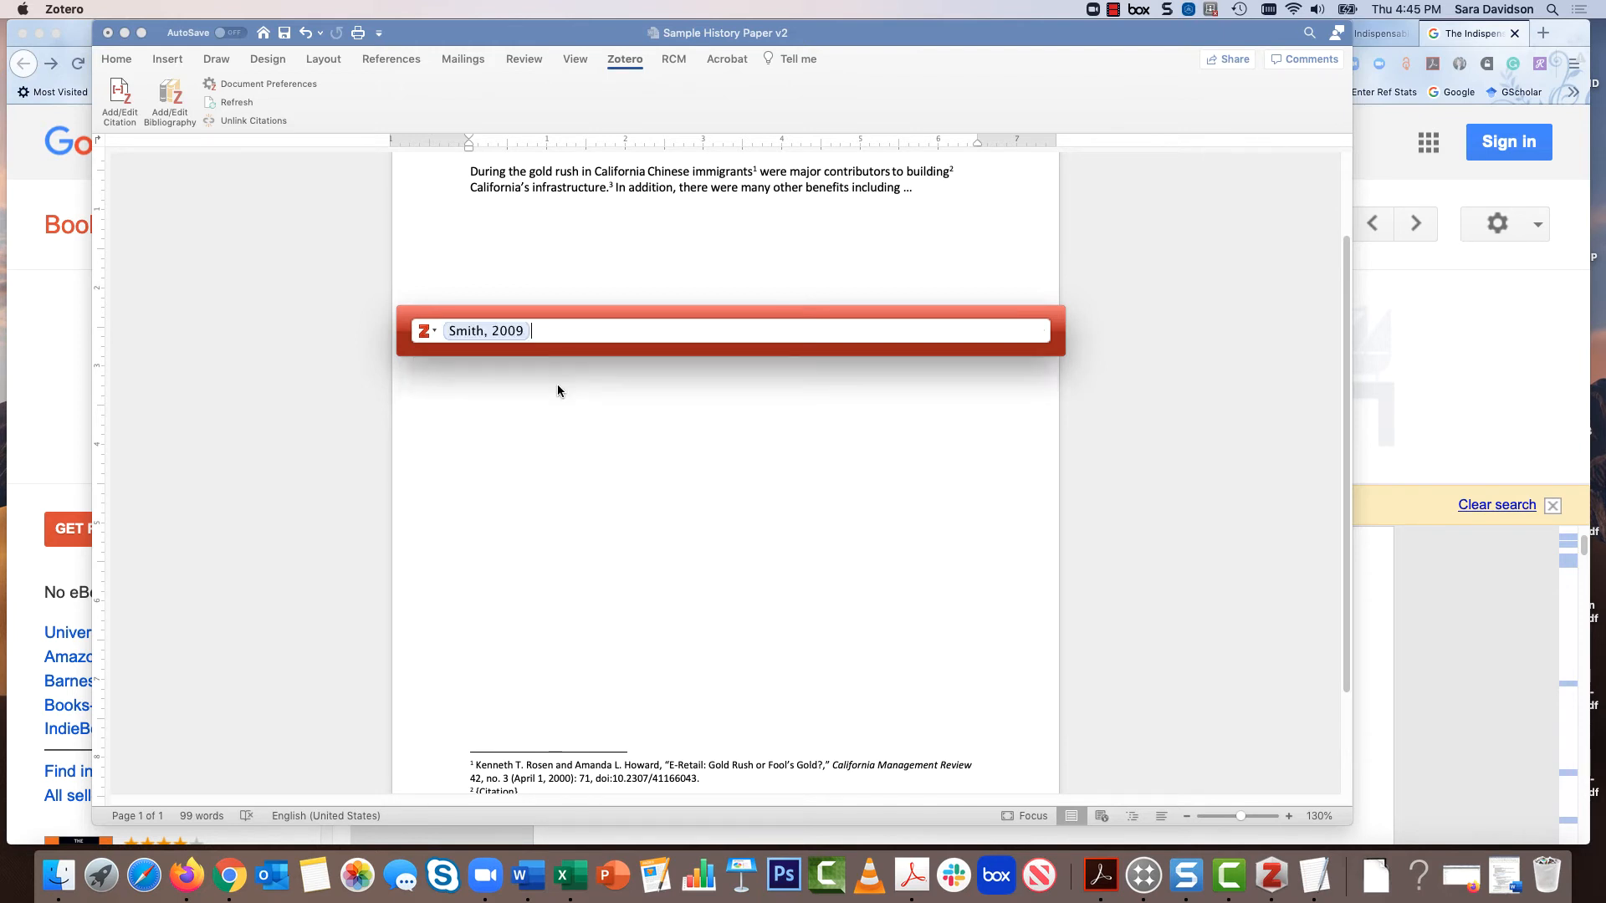
pyautogui.write('78')
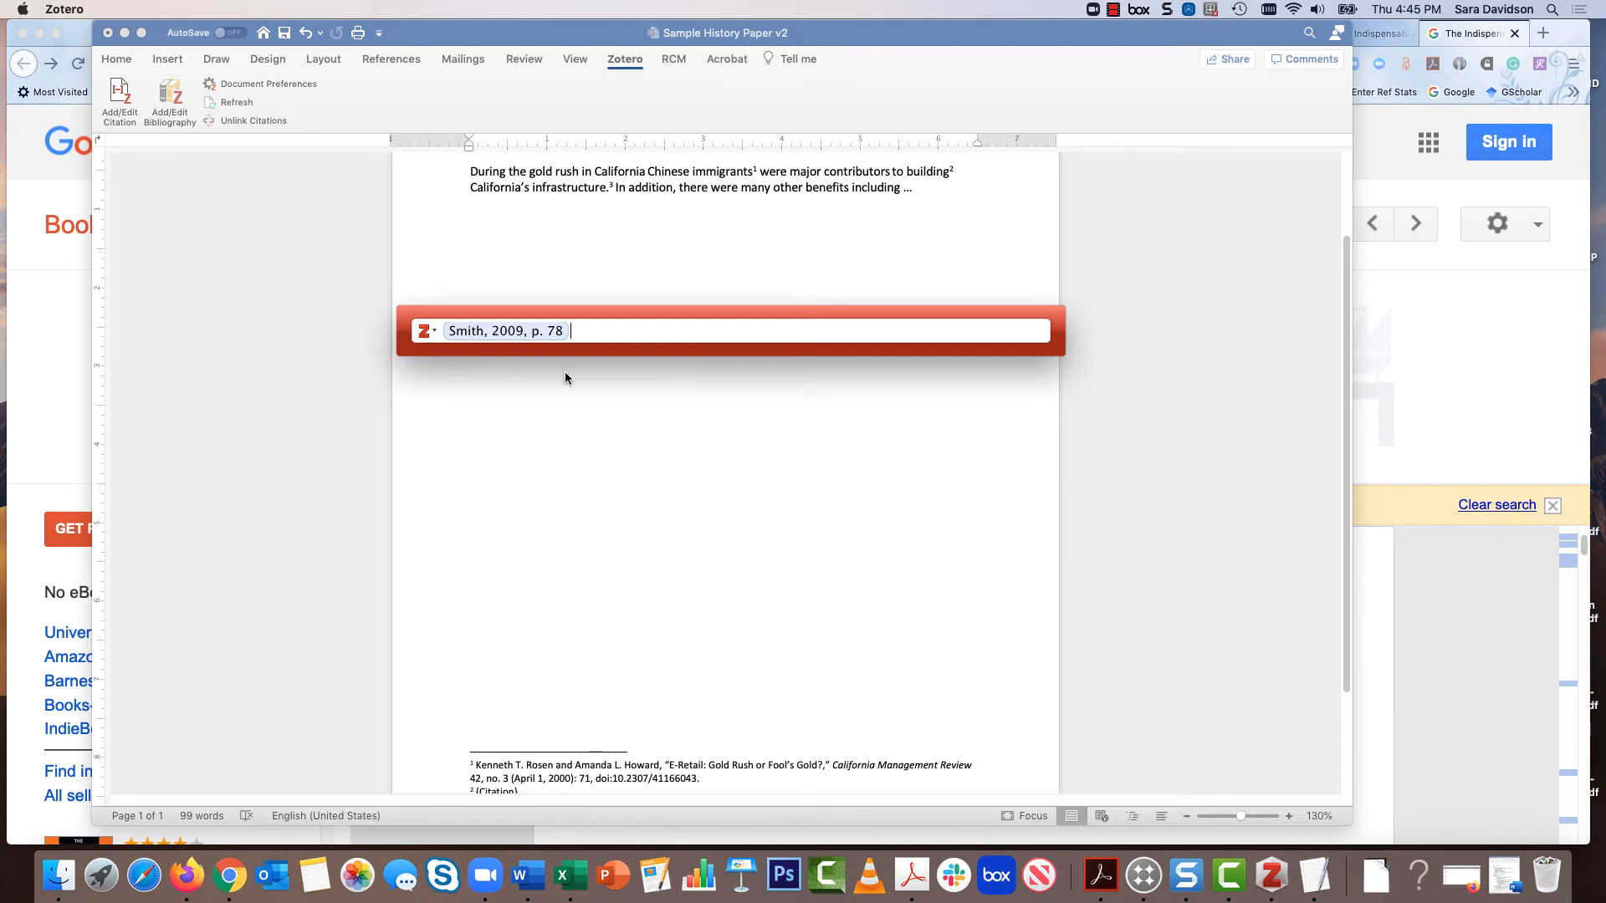
pyautogui.press('Return')
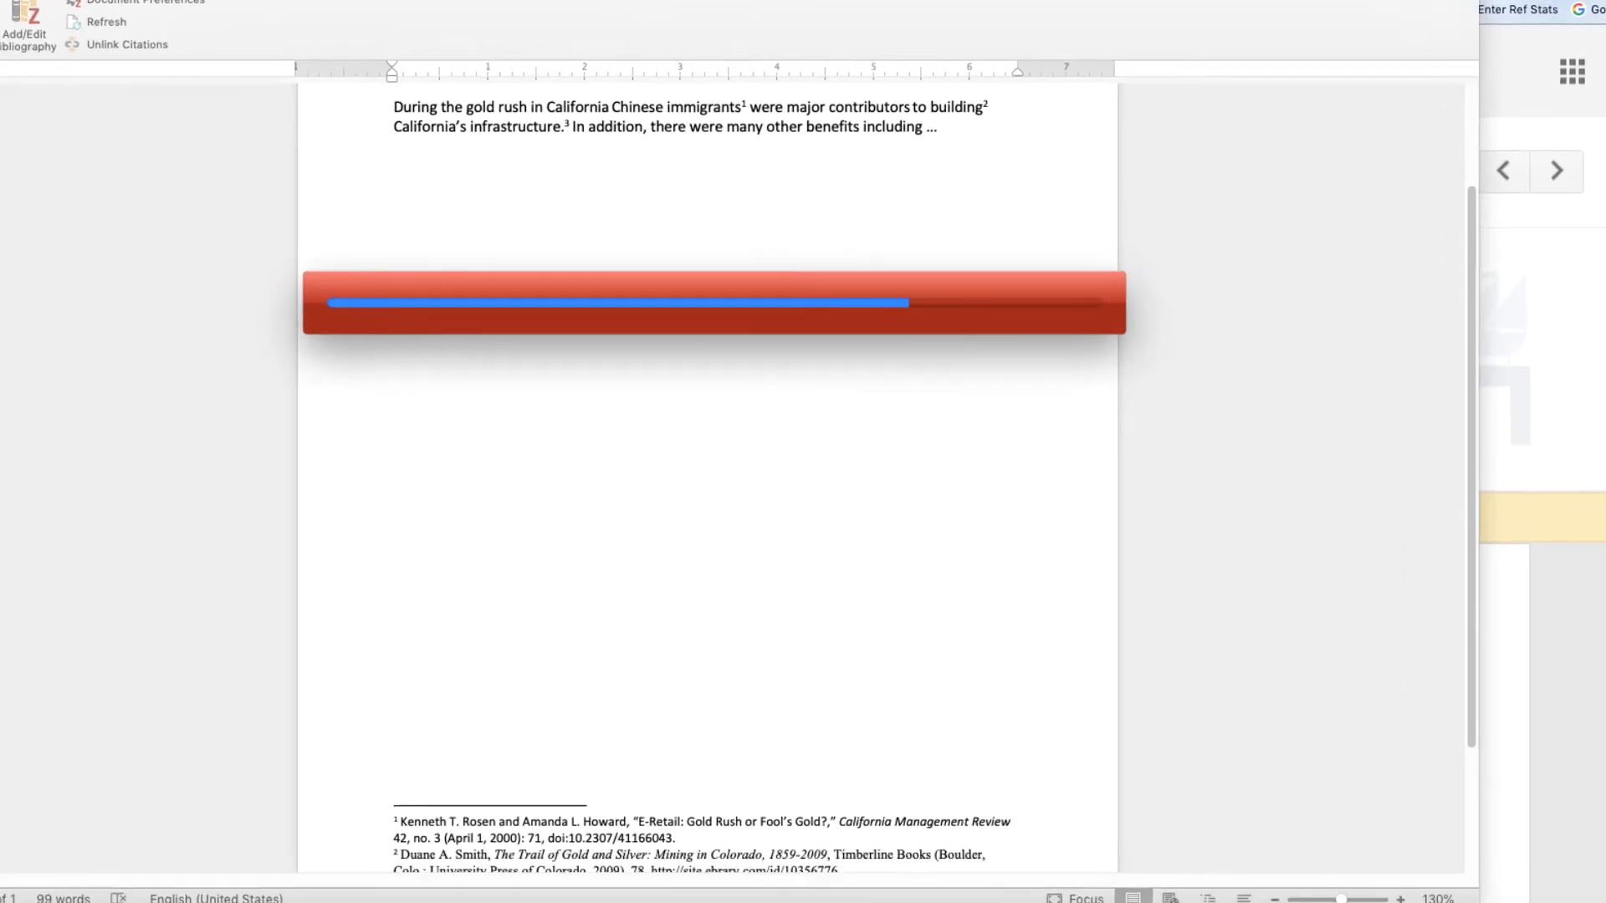
pyautogui.scroll(-4, 779, 478)
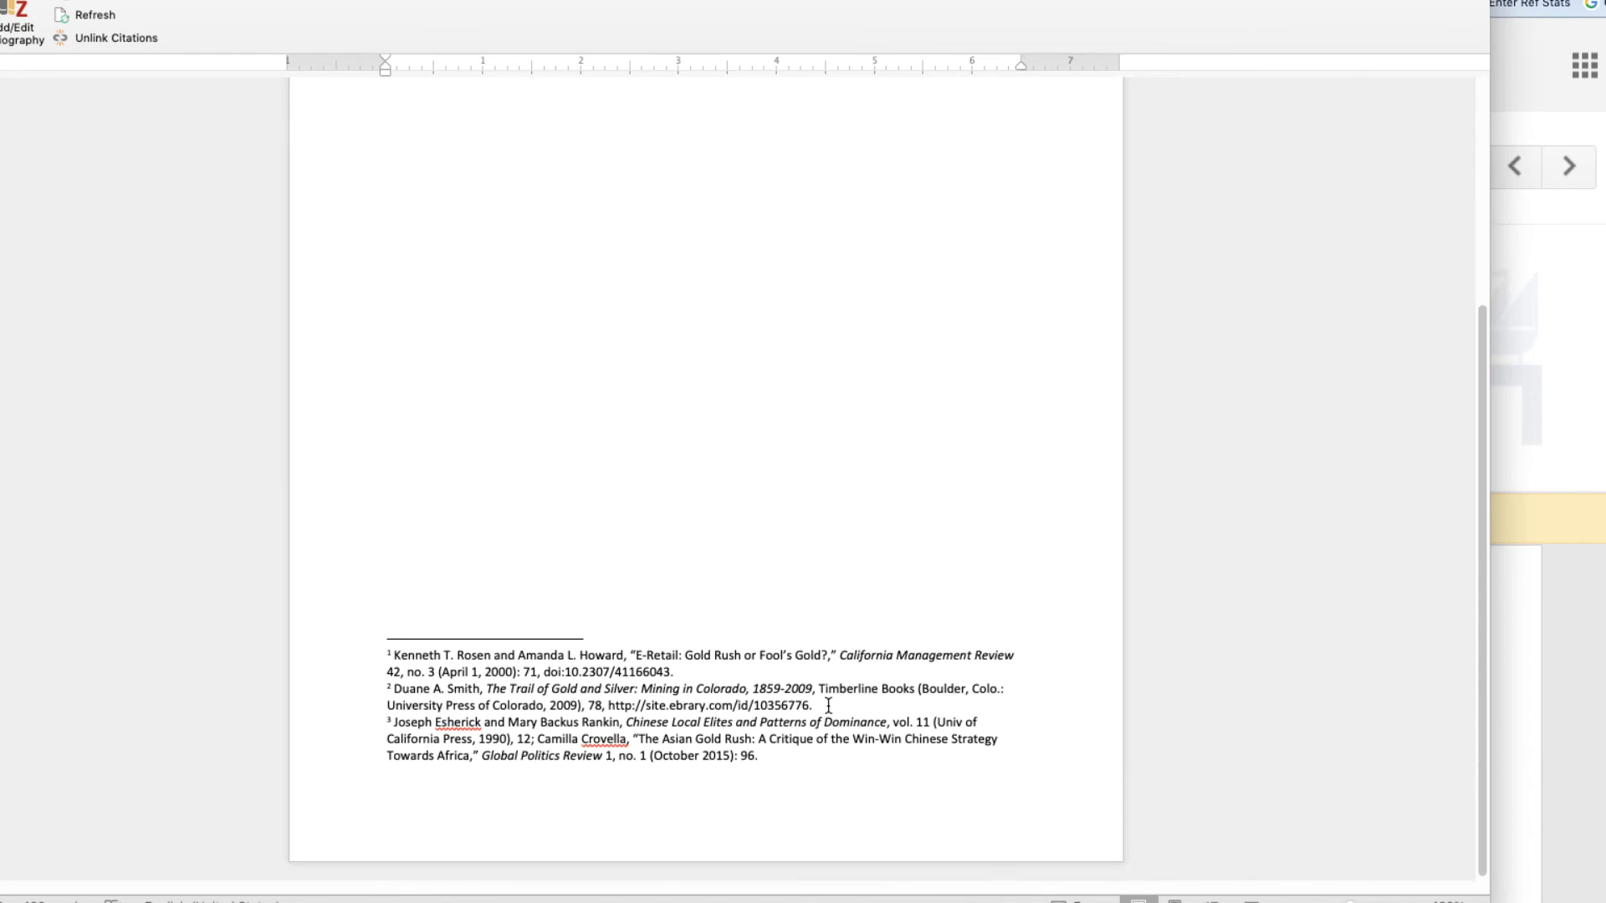
pyautogui.moveTo(816, 706); pyautogui.dragTo(381, 687)
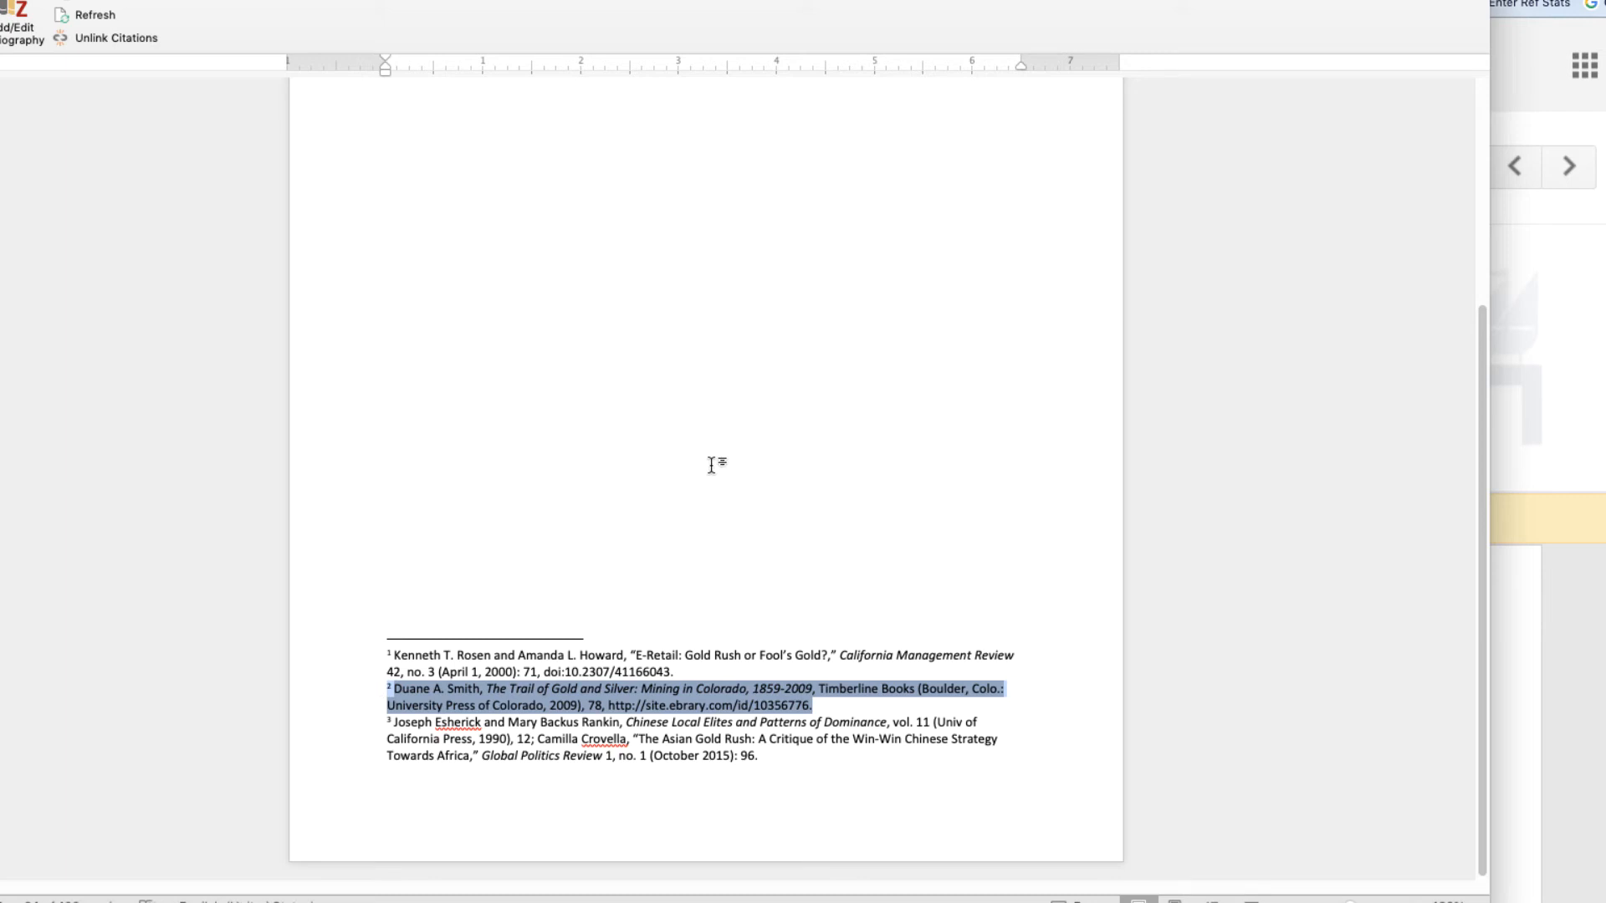
pyautogui.scroll(10, 797, 444)
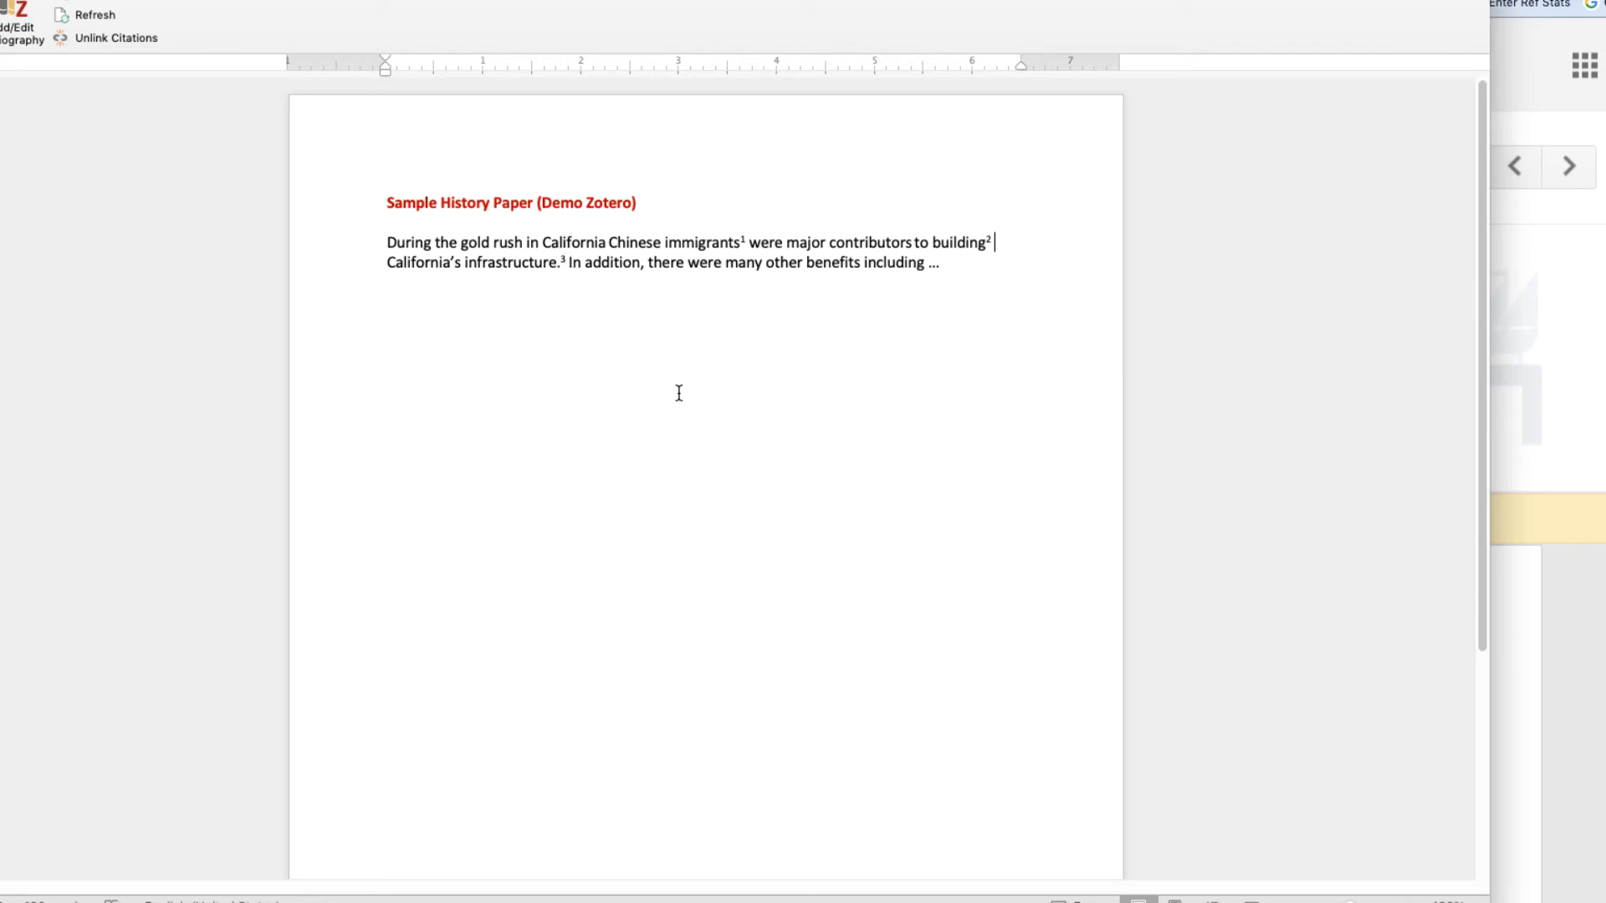
pyautogui.scroll(-5, 909, 406)
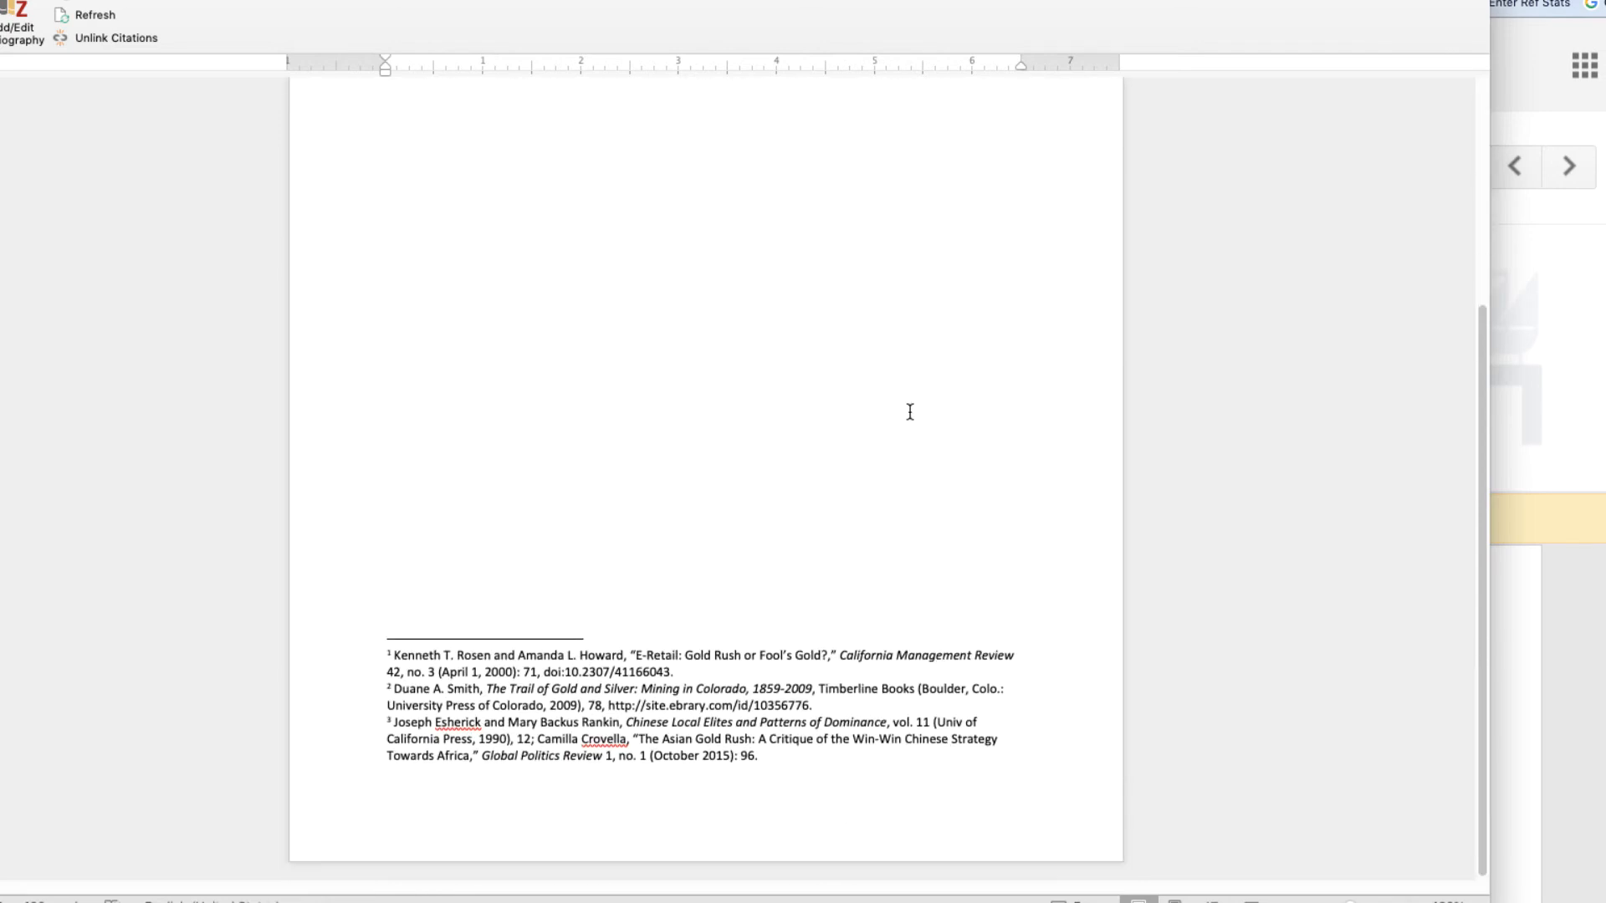
pyautogui.scroll(5, 826, 637)
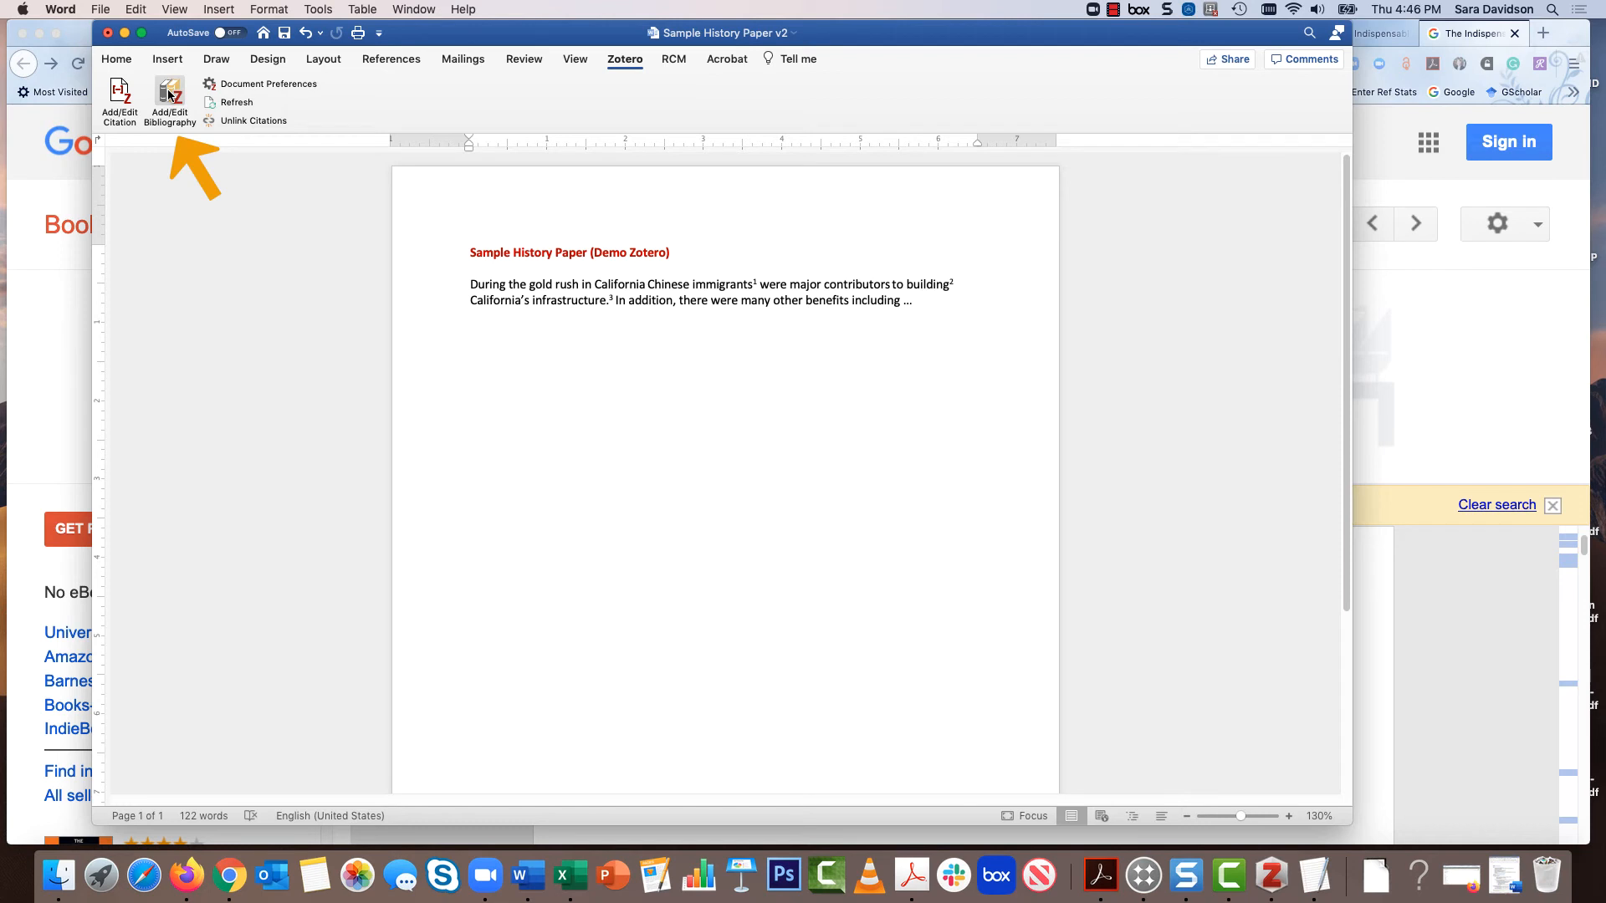
# Insert the Zotero bibliography and move it out of the body paragraph to a blank line below the text
pyautogui.scroll(-5, 651, 401)
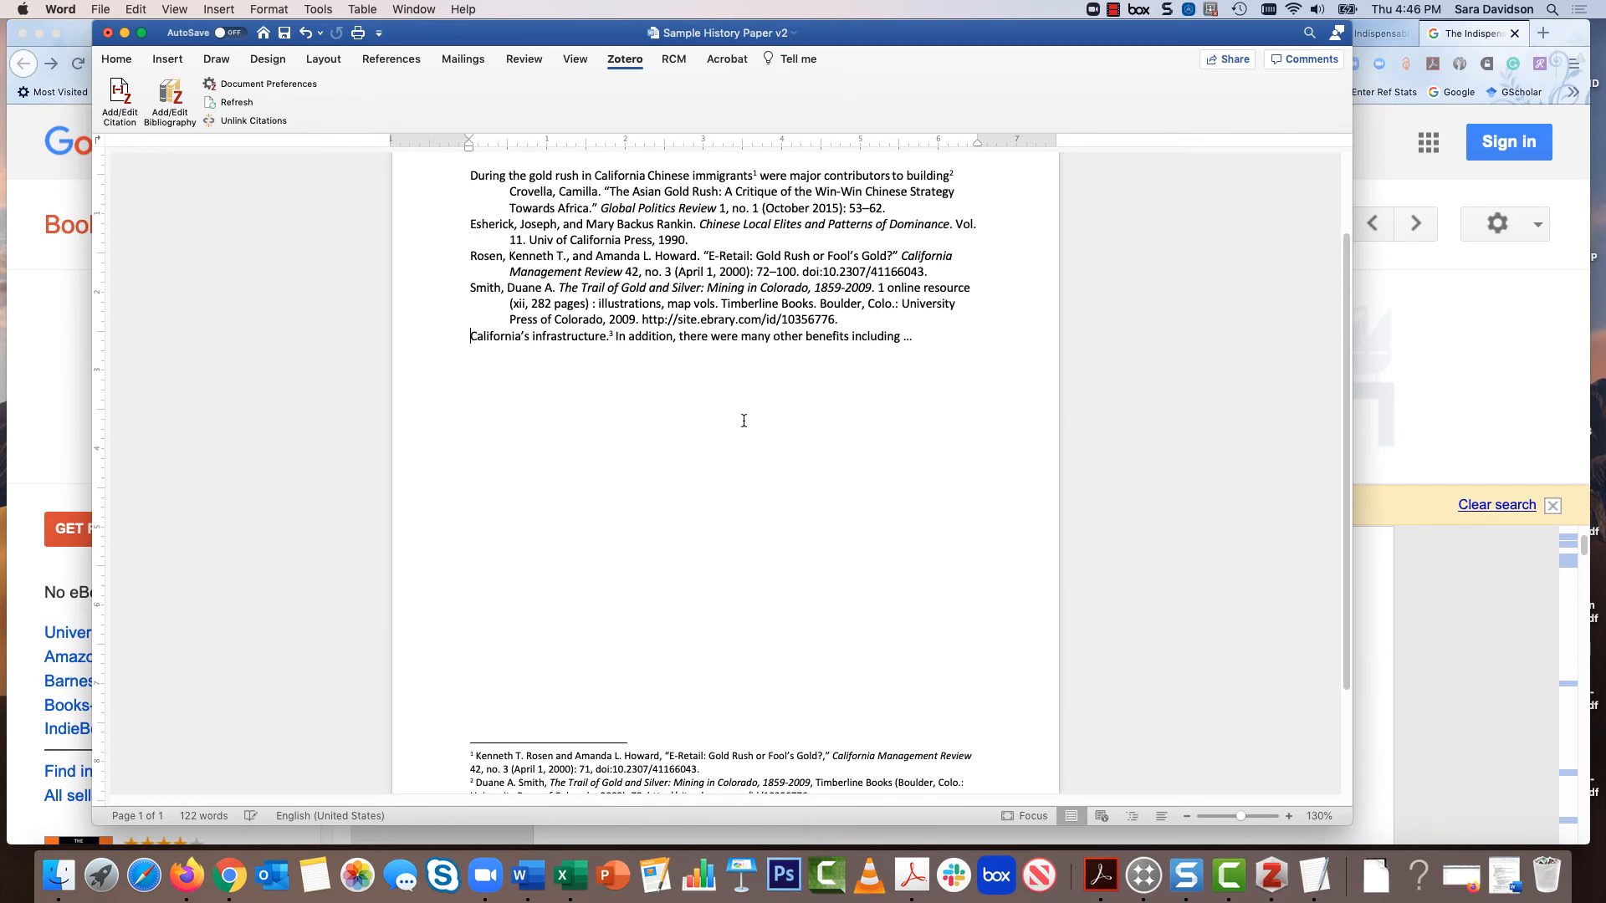
pyautogui.scroll(3, 778, 477)
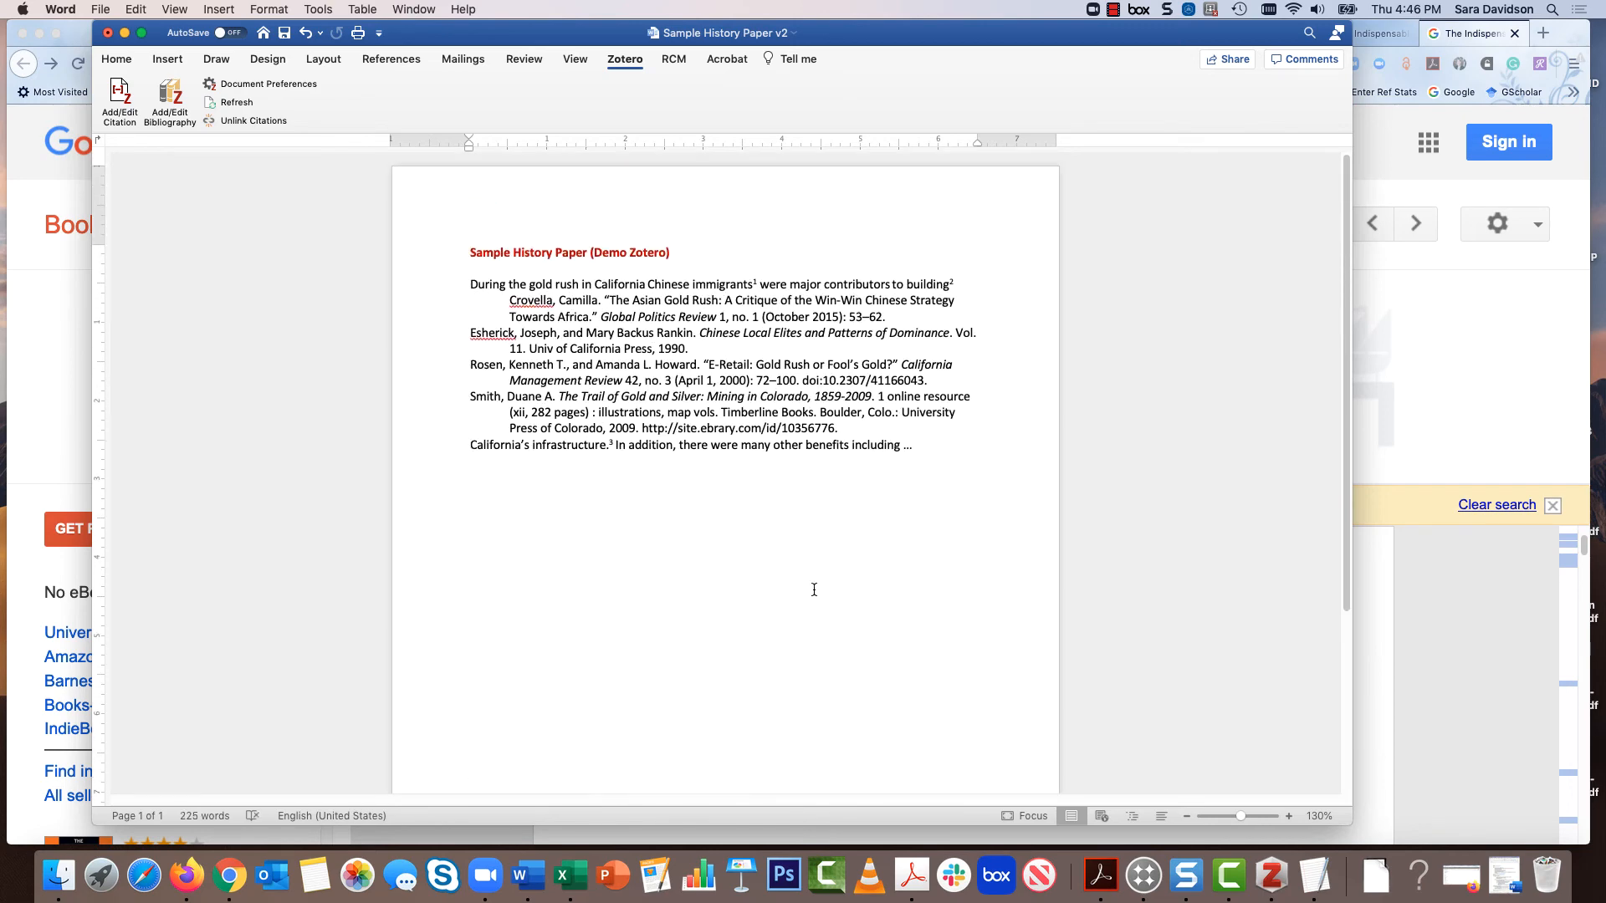
pyautogui.click(966, 288)
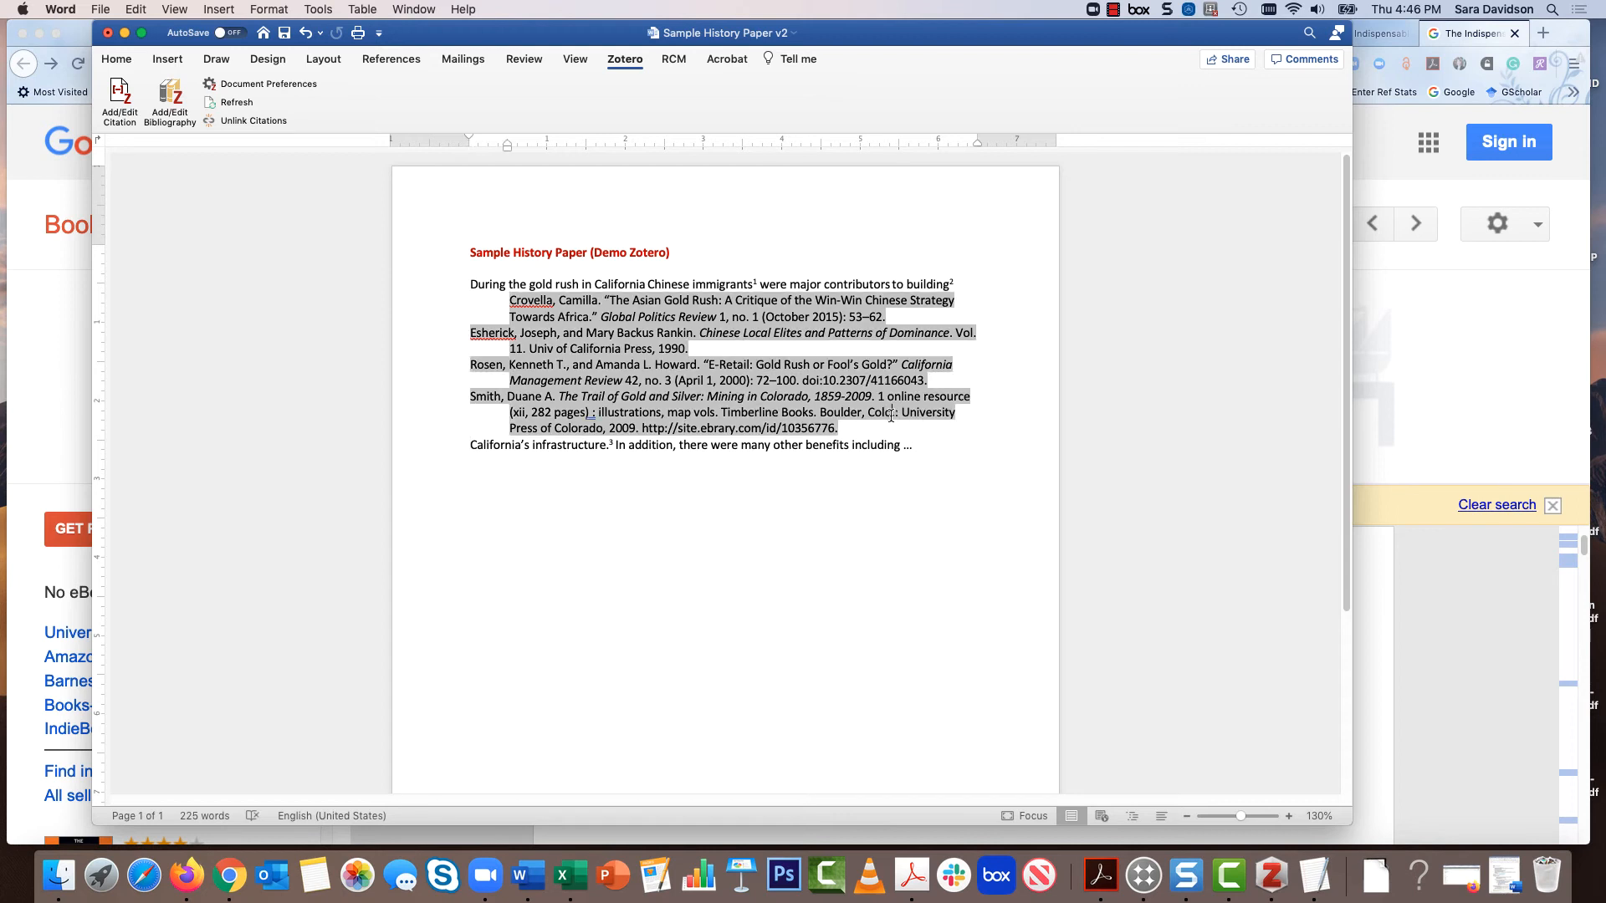
pyautogui.click(854, 429)
pyautogui.moveTo(854, 429); pyautogui.dragTo(508, 306)
pyautogui.press('super+c')
pyautogui.press('BackSpace')
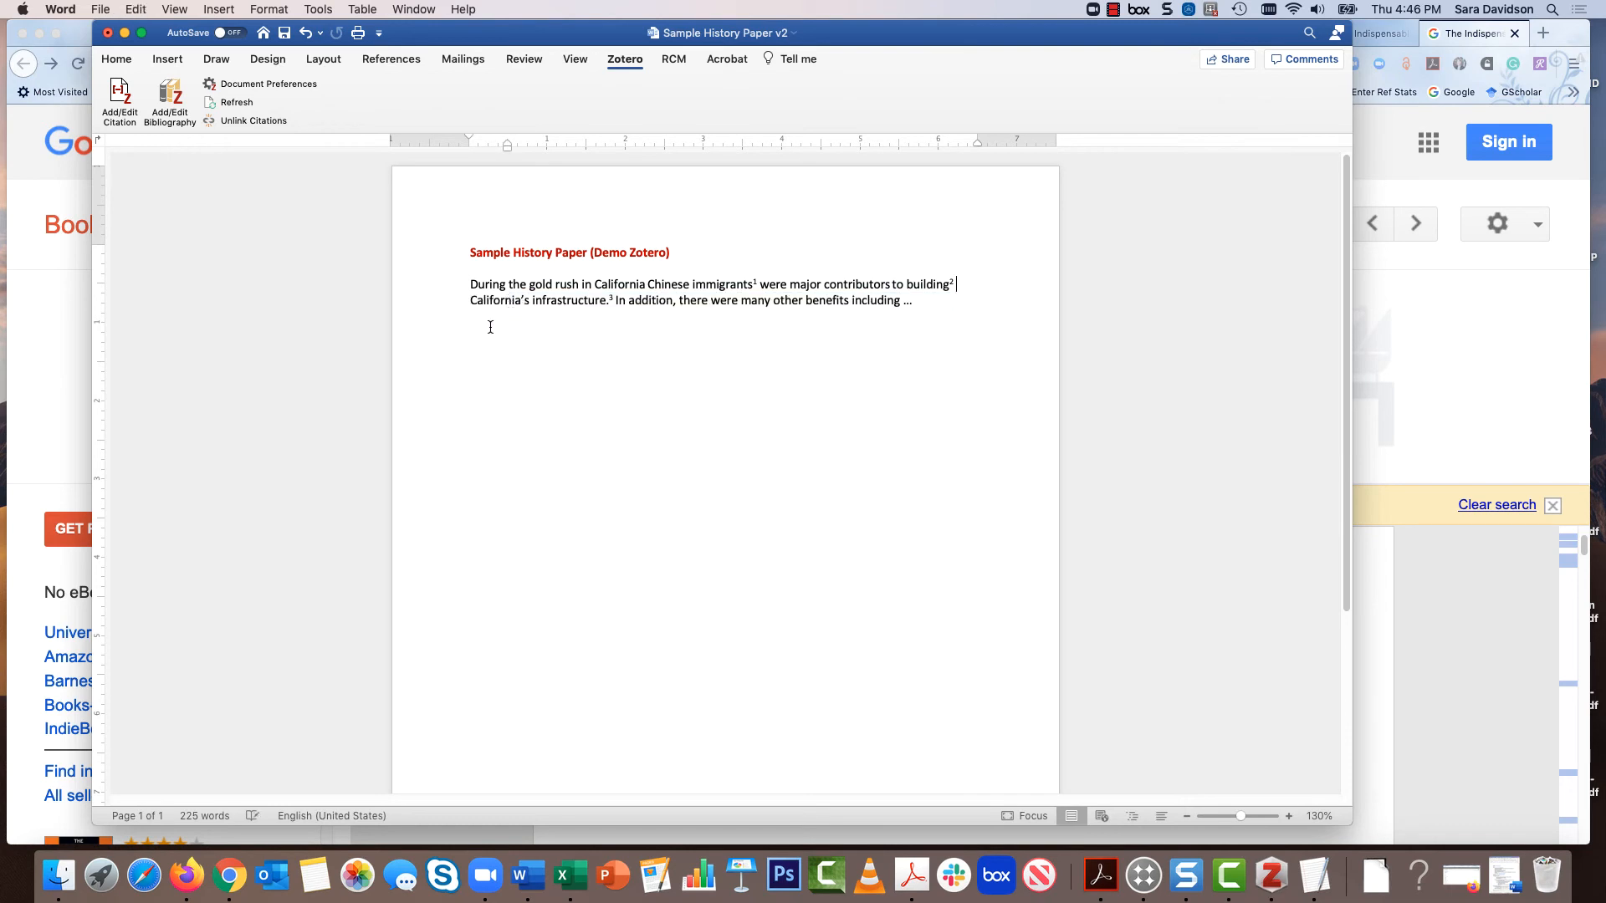
pyautogui.click(491, 346)
pyautogui.press('super+v')
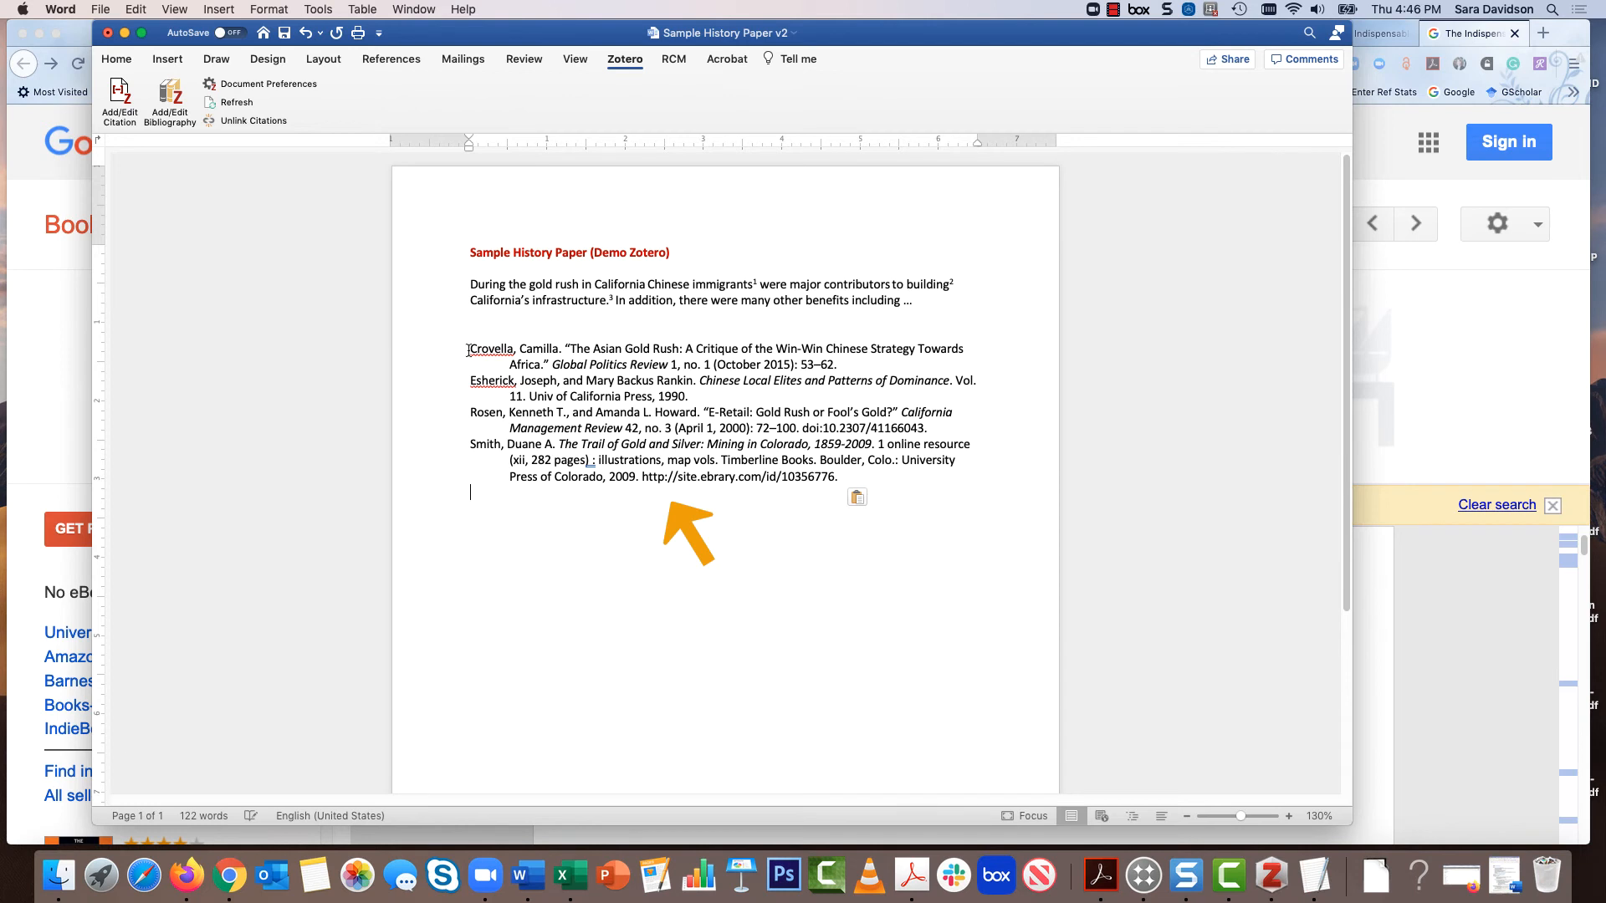
# Highlight the relocated bibliography entries to review them, and clear the selection
pyautogui.moveTo(468, 348); pyautogui.dragTo(839, 477)
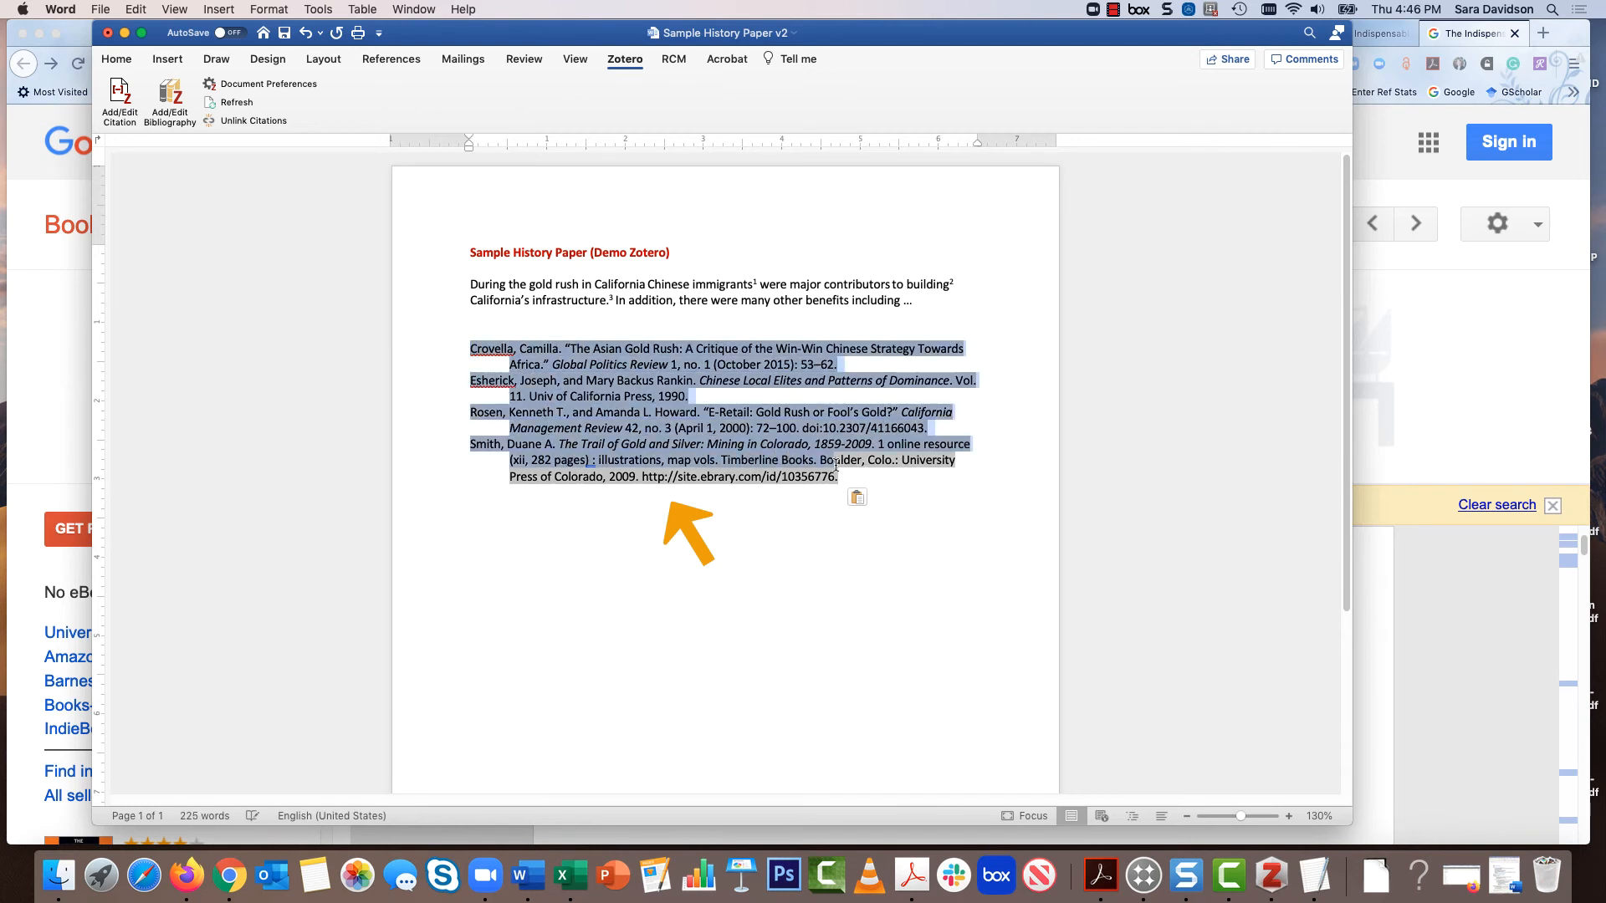
pyautogui.click(884, 483)
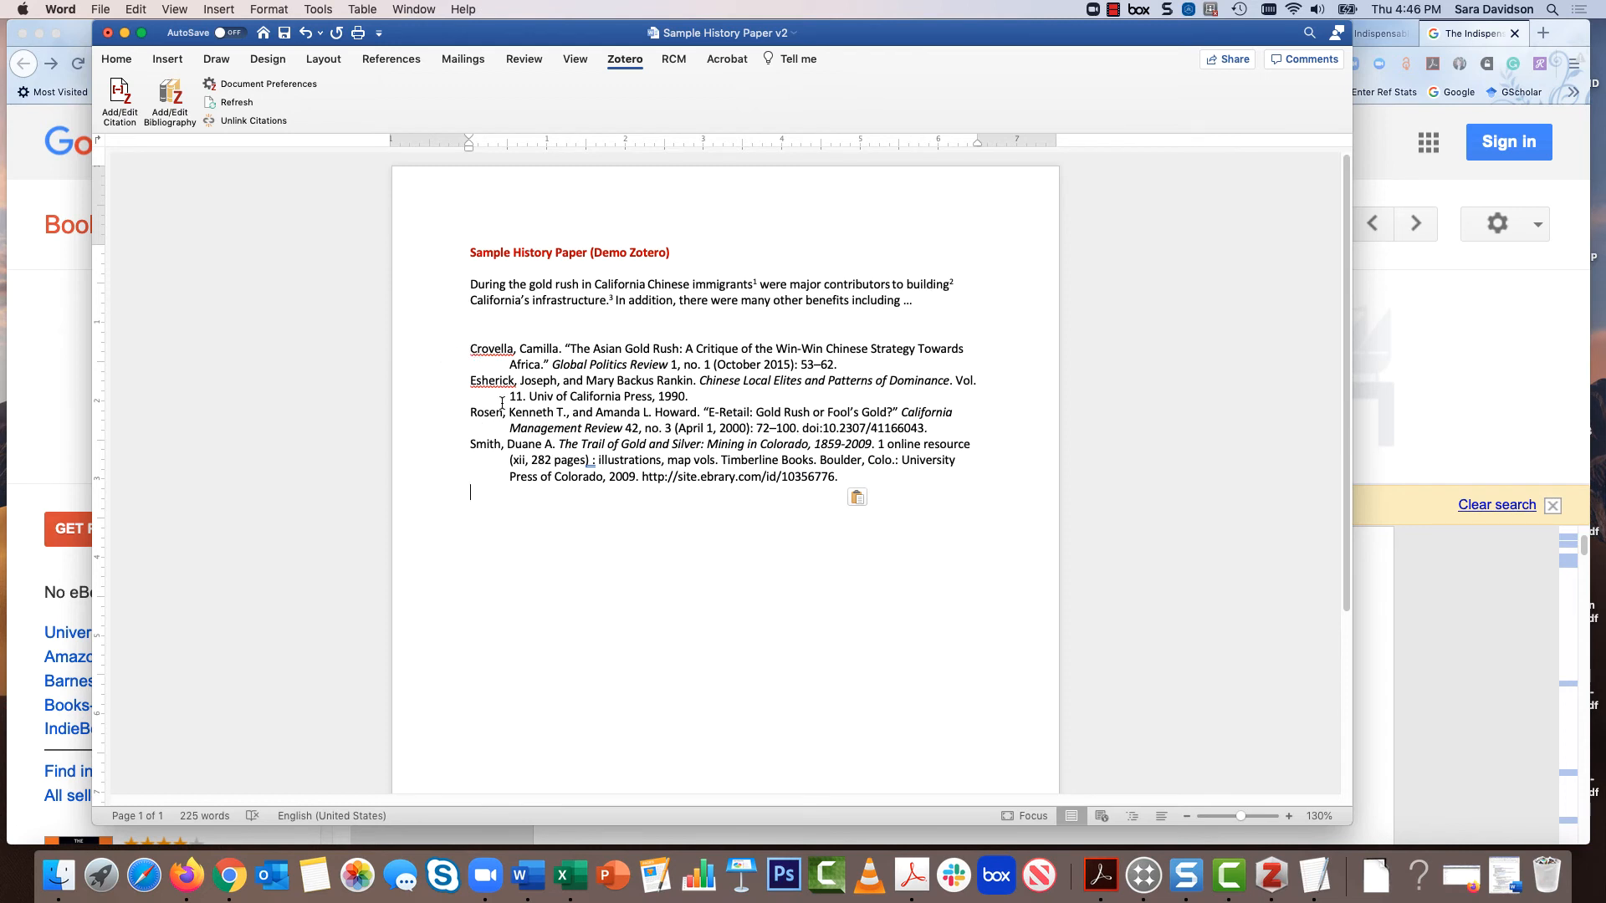
pyautogui.click(860, 365)
pyautogui.press('shift+super+Down')
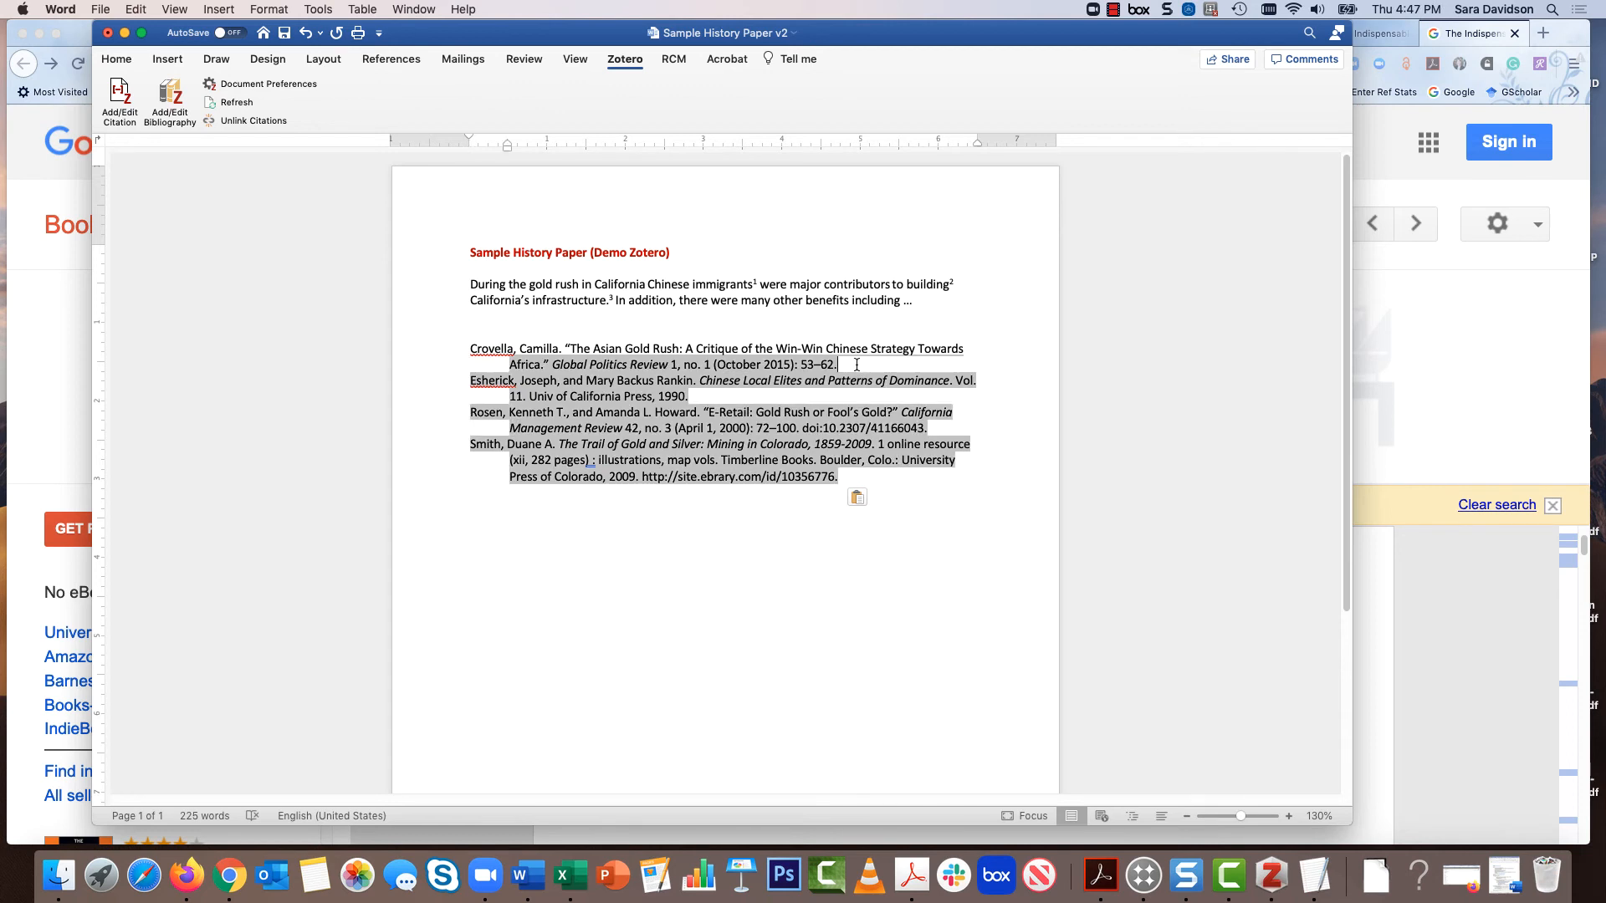
pyautogui.hotkey('shift', 'Up')
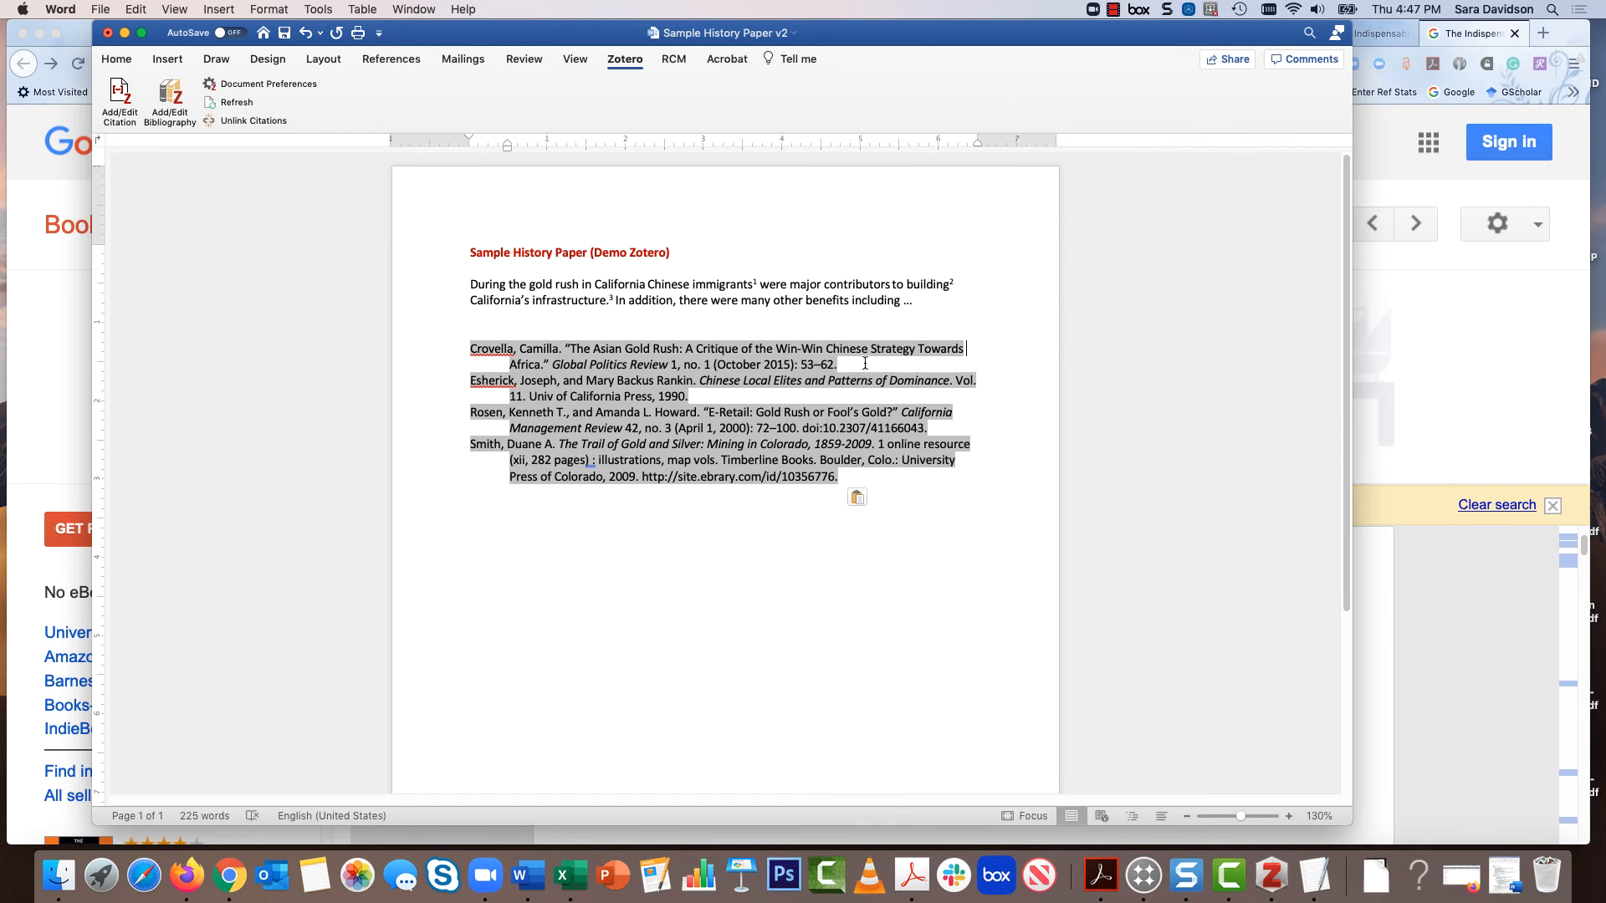
pyautogui.click(934, 510)
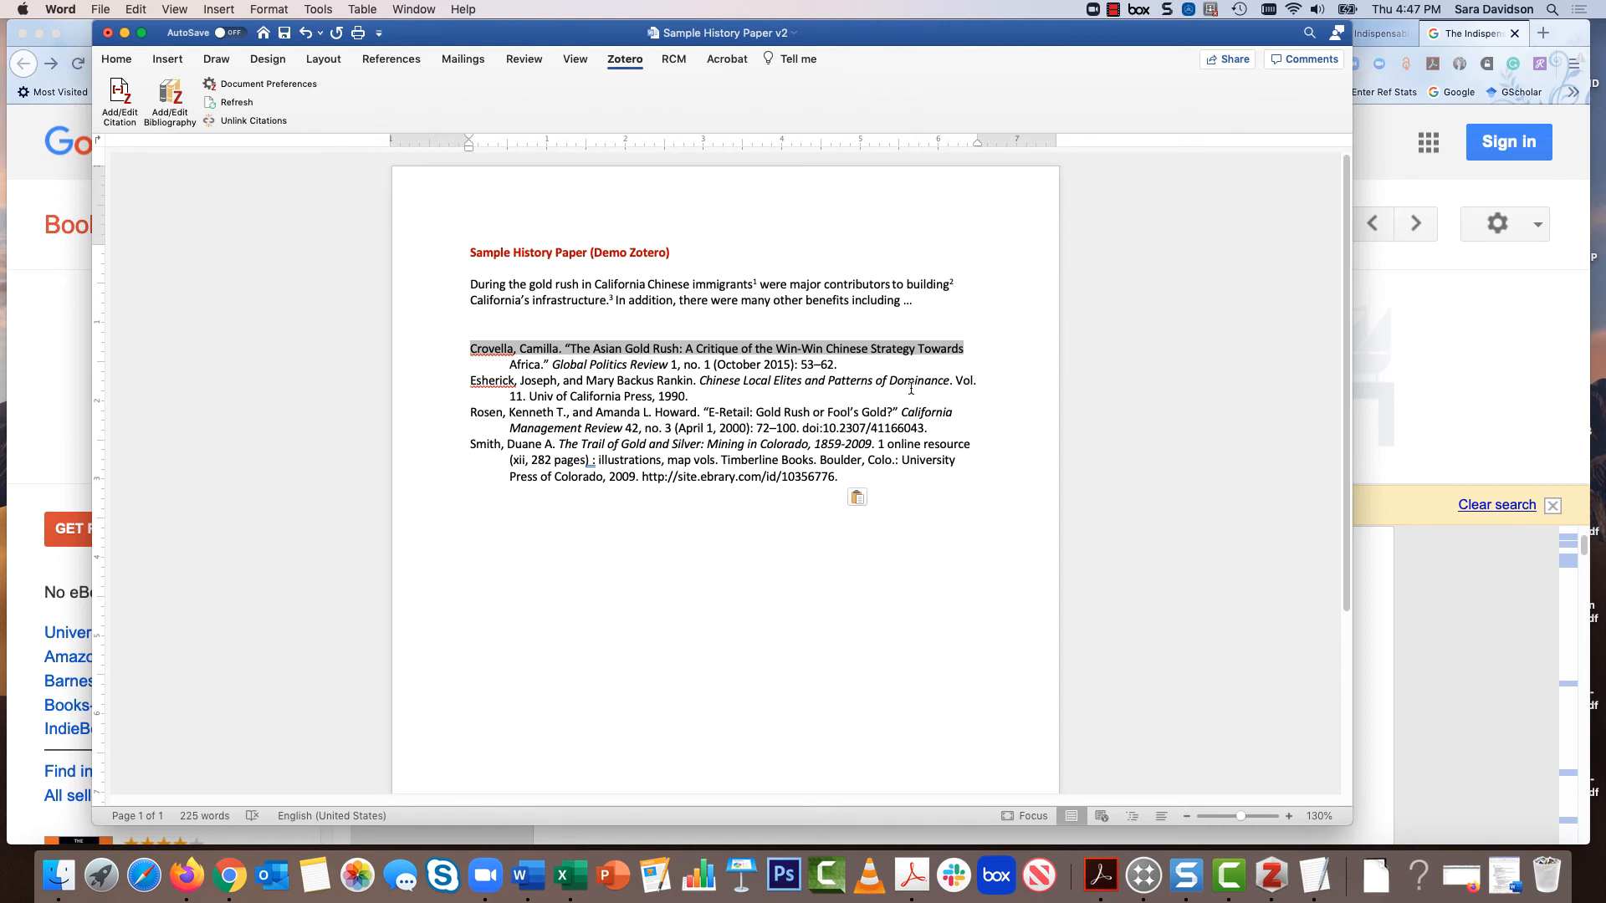
# Insert nine blank lines between the body paragraph and the bibliography, and highlight the paragraph to review it
pyautogui.press('Return')
pyautogui.press('Return')
pyautogui.press('Return')
pyautogui.press('Return')
pyautogui.press('Return')
pyautogui.press('Return')
pyautogui.press('Return')
pyautogui.press('Return')
pyautogui.press('Return')
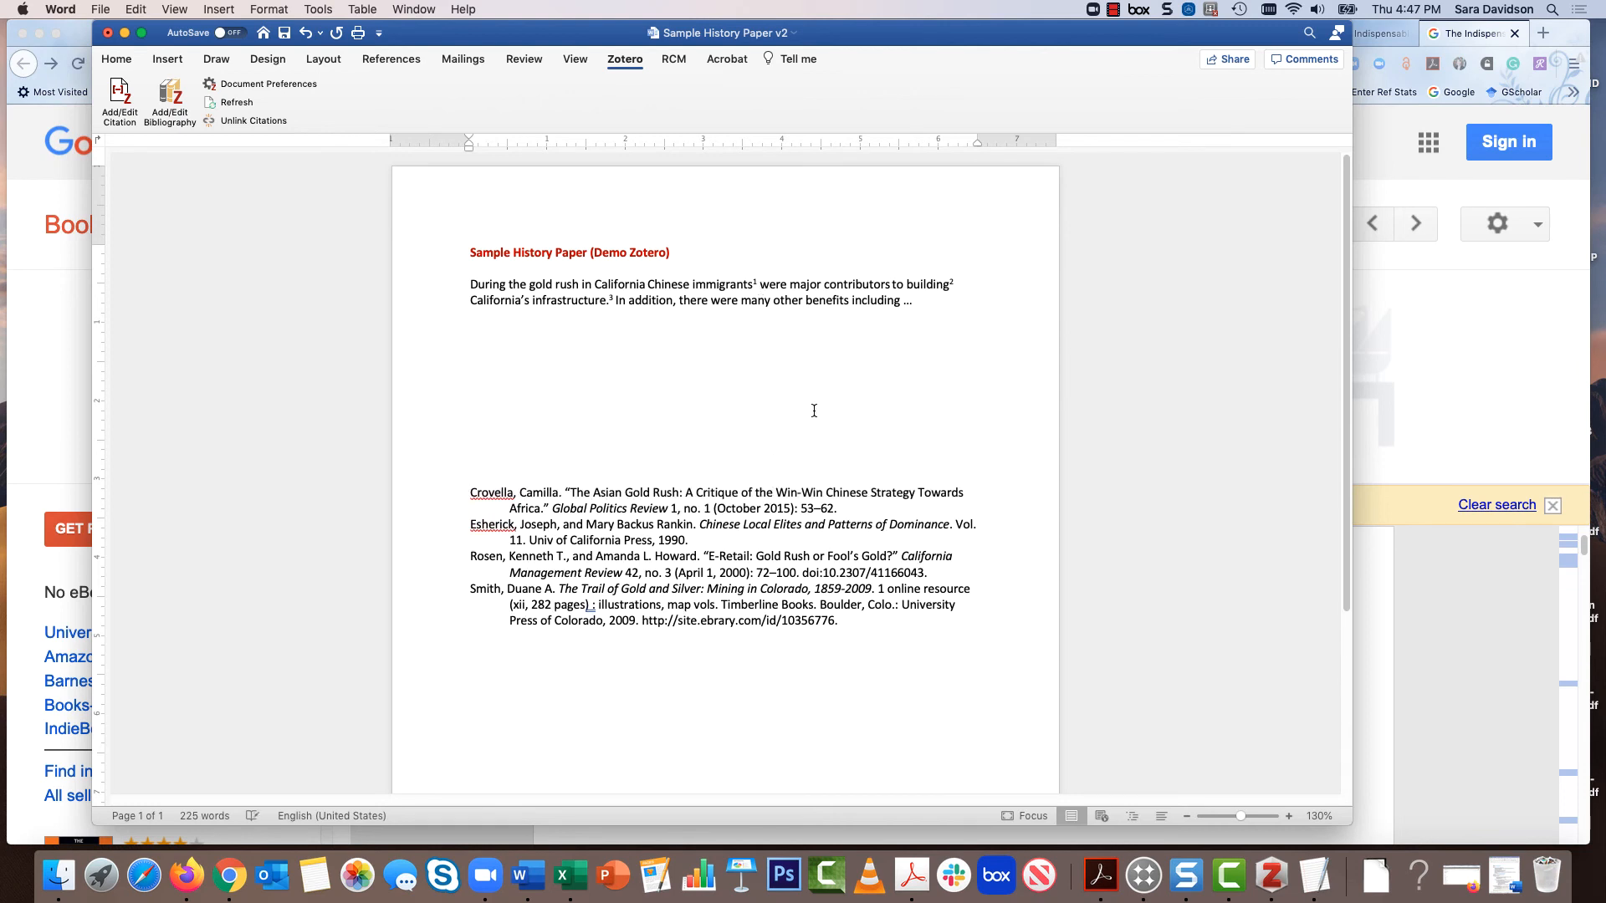
pyautogui.moveTo(839, 301); pyautogui.dragTo(421, 285)
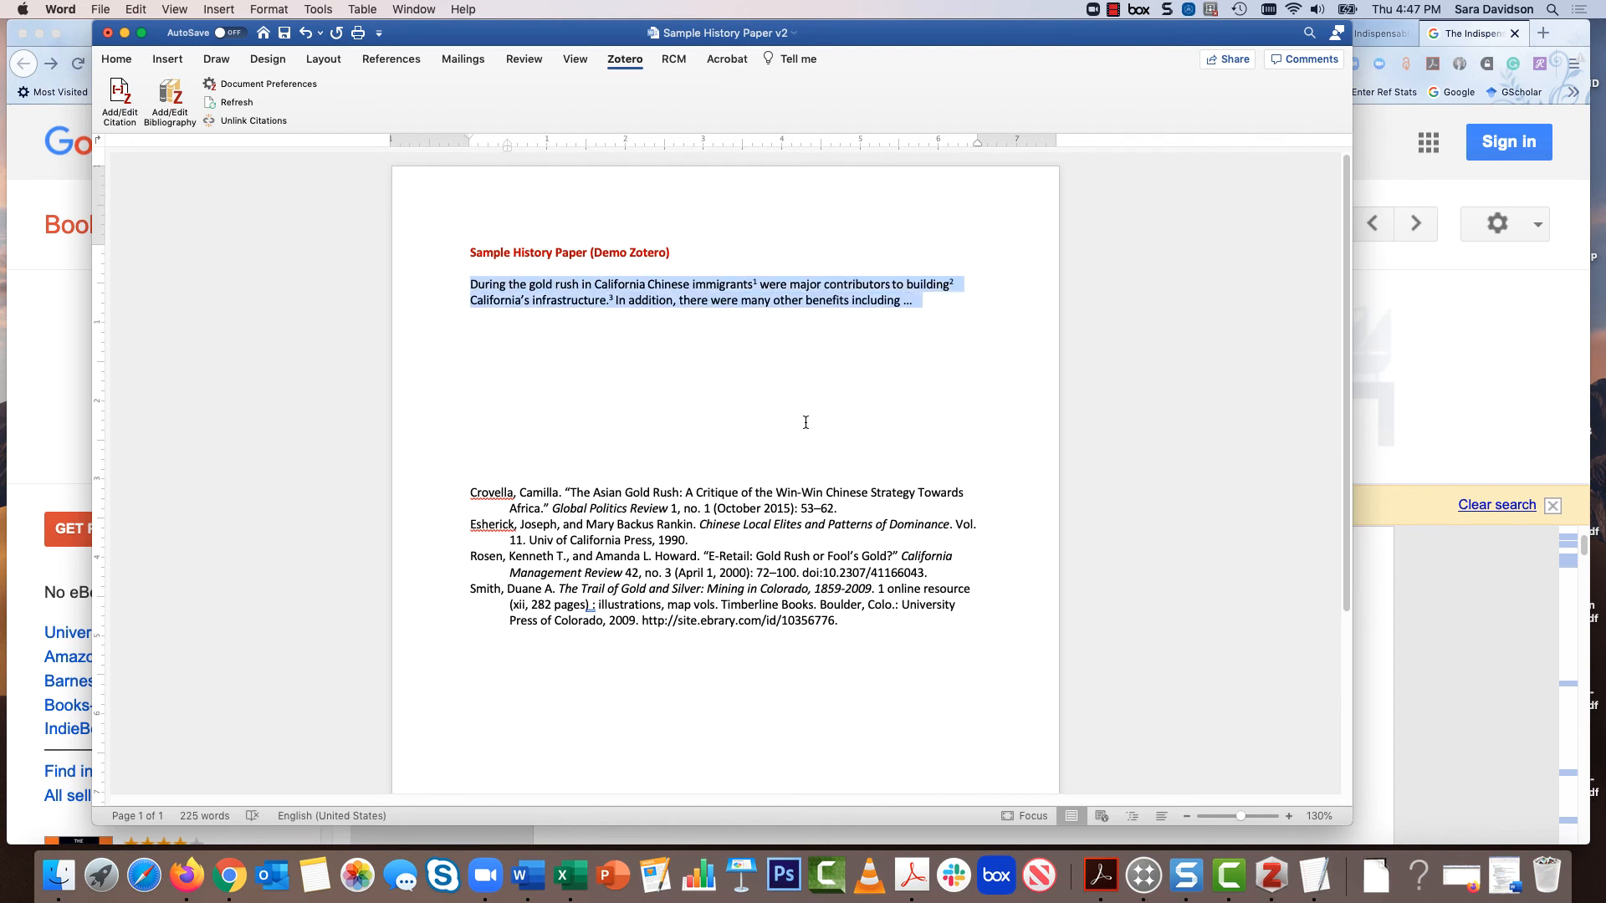
pyautogui.click(509, 358)
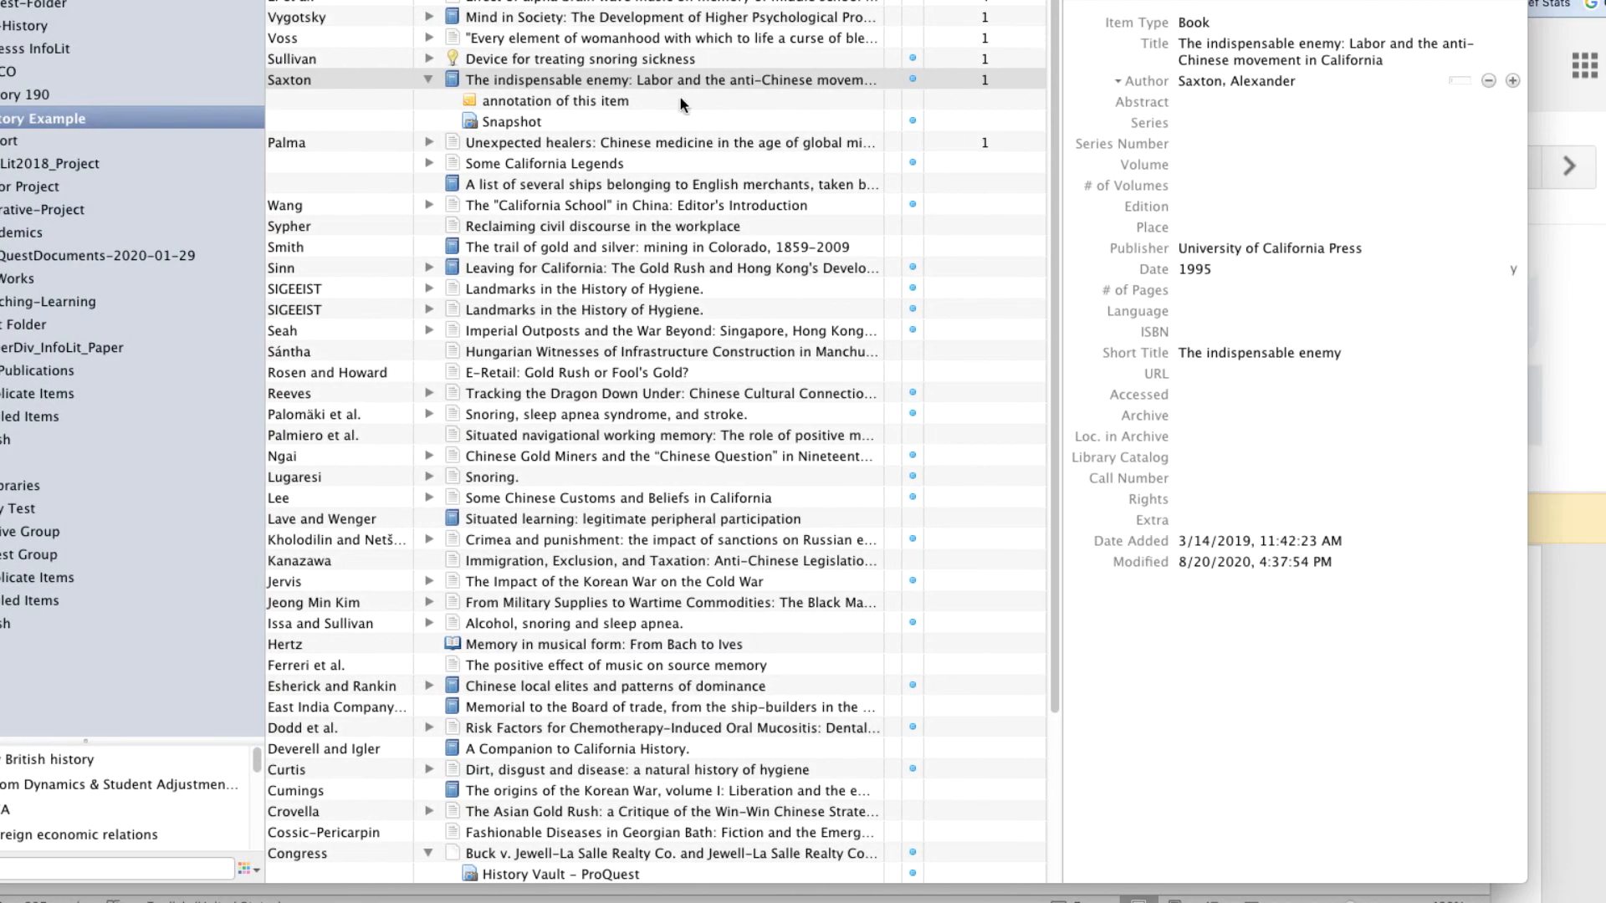
# Switch to Zotero to view "A list of several ships belonging to English merchants" and expand "The 'California School' in China", and return to the Word paper
pyautogui.click(589, 184)
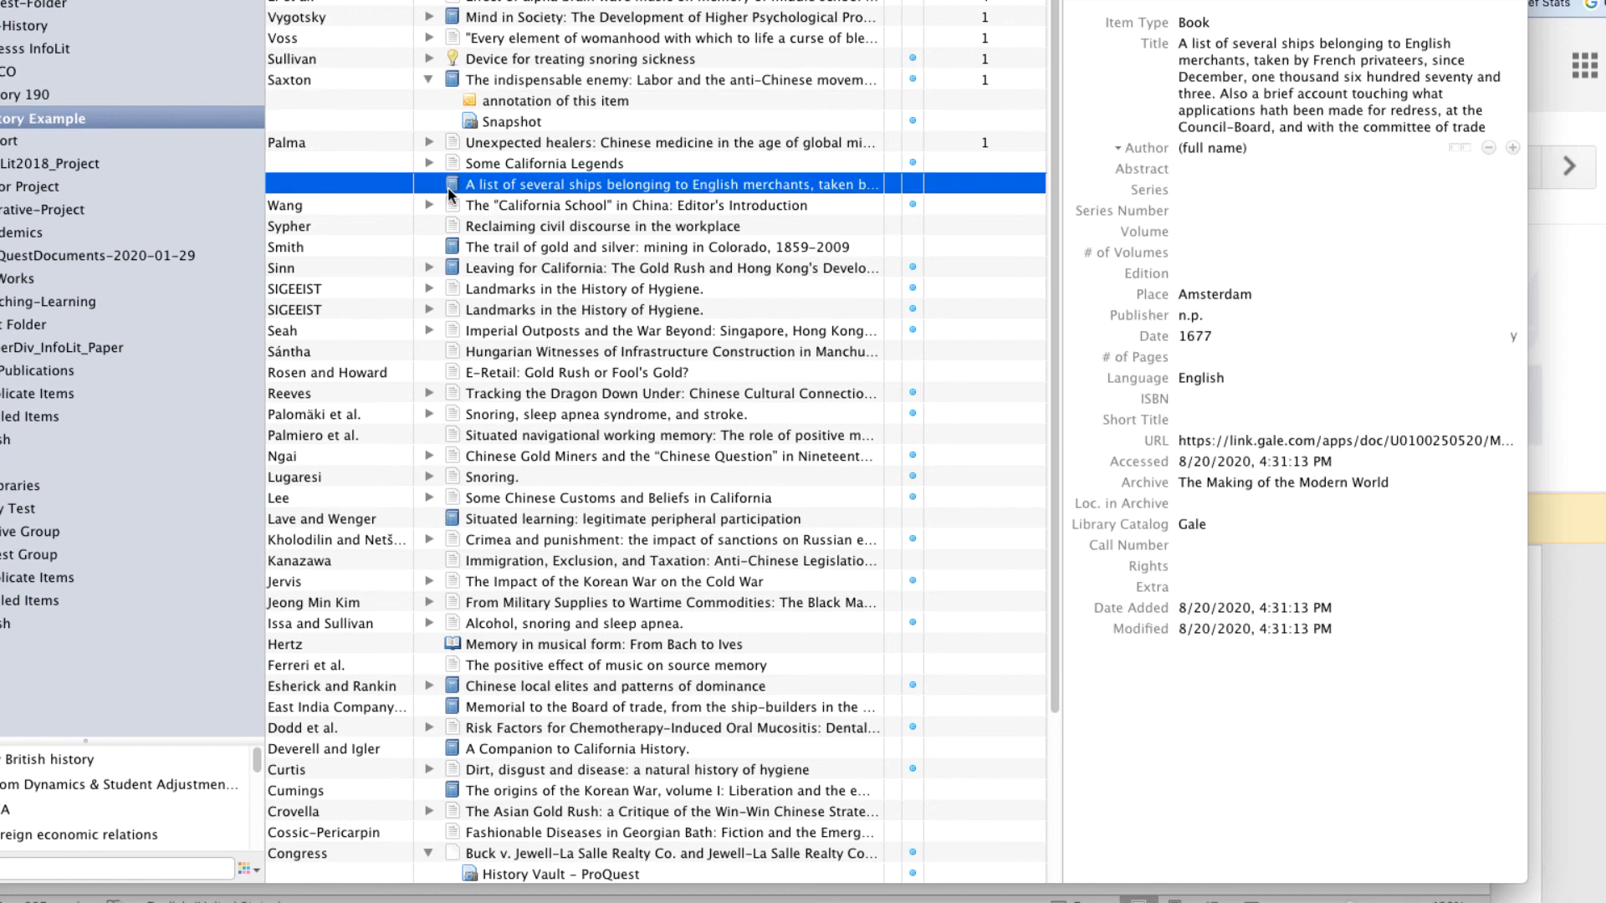
pyautogui.click(429, 205)
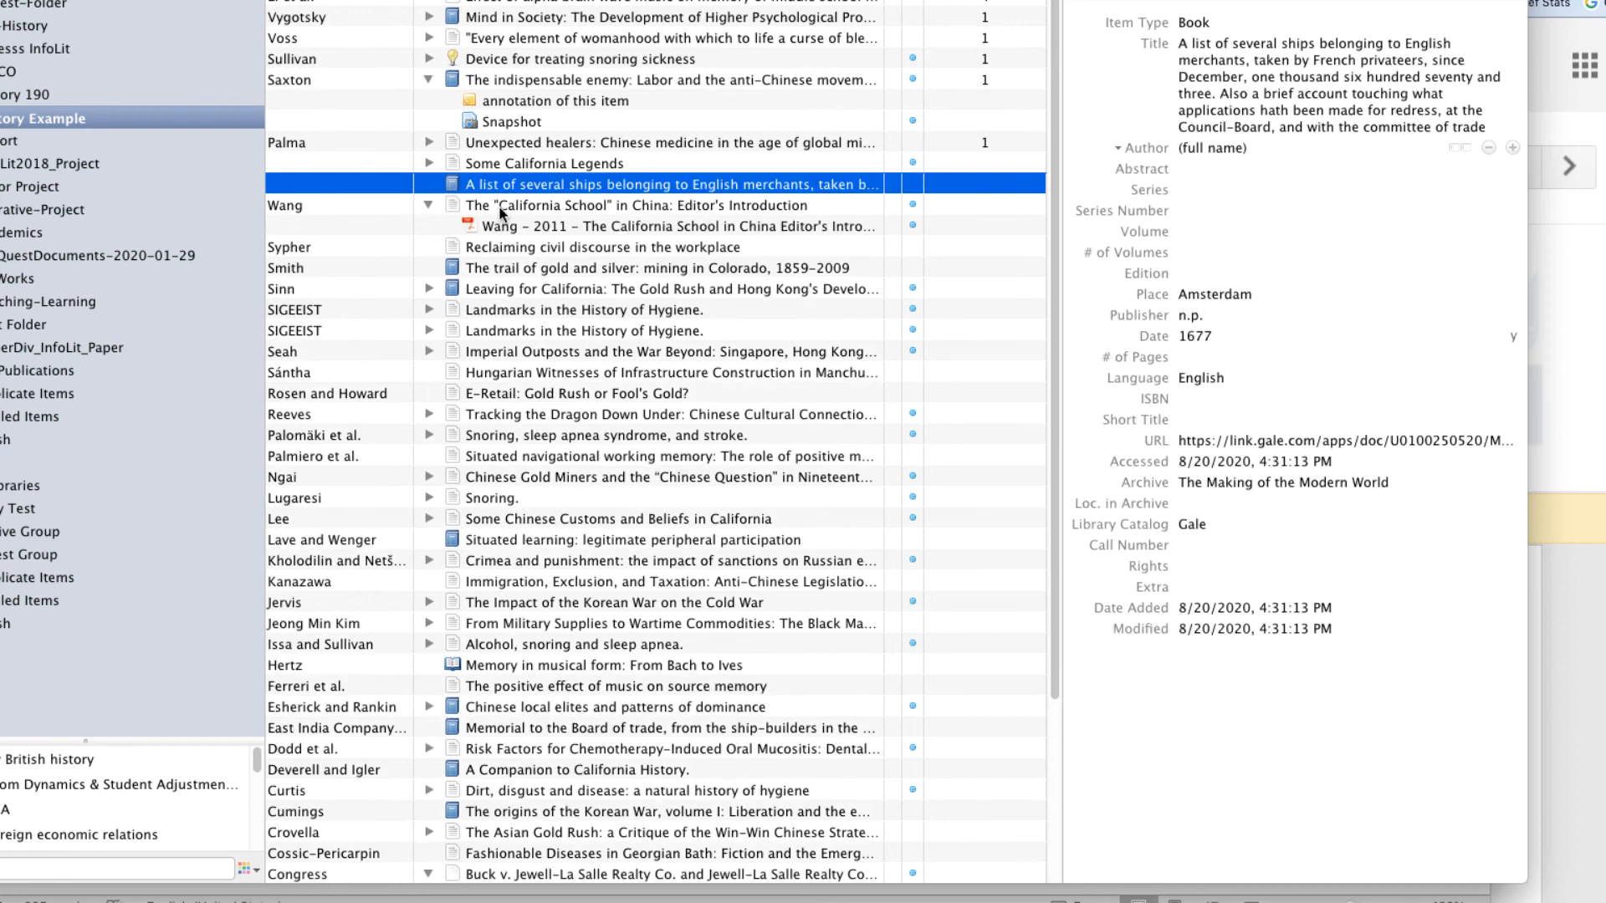
pyautogui.click(505, 207)
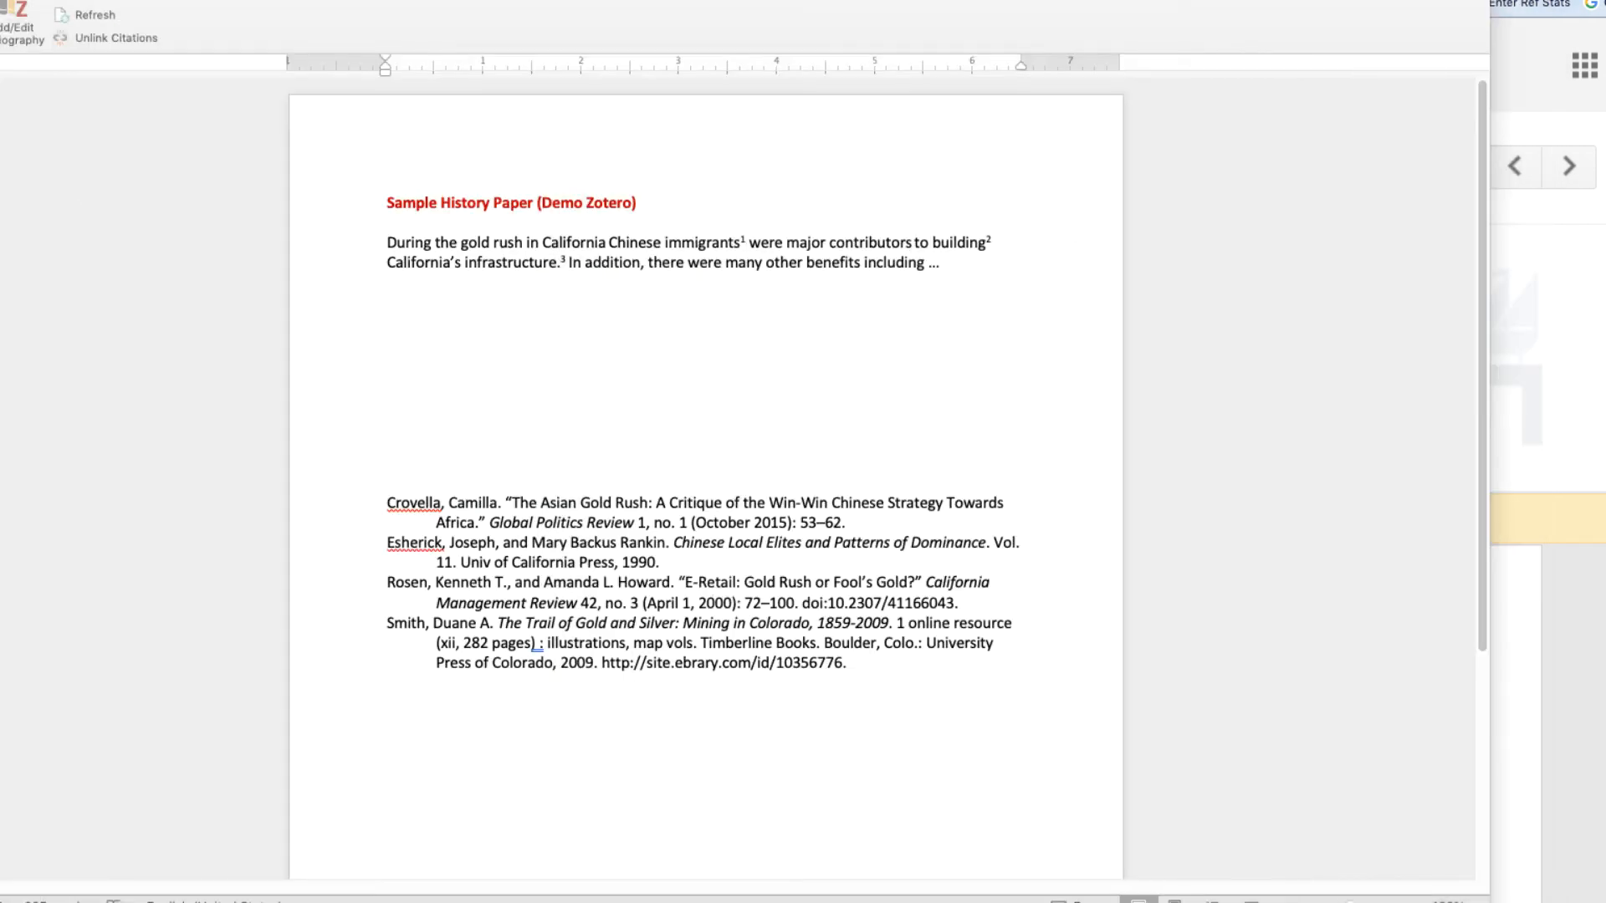
pyautogui.click(971, 335)
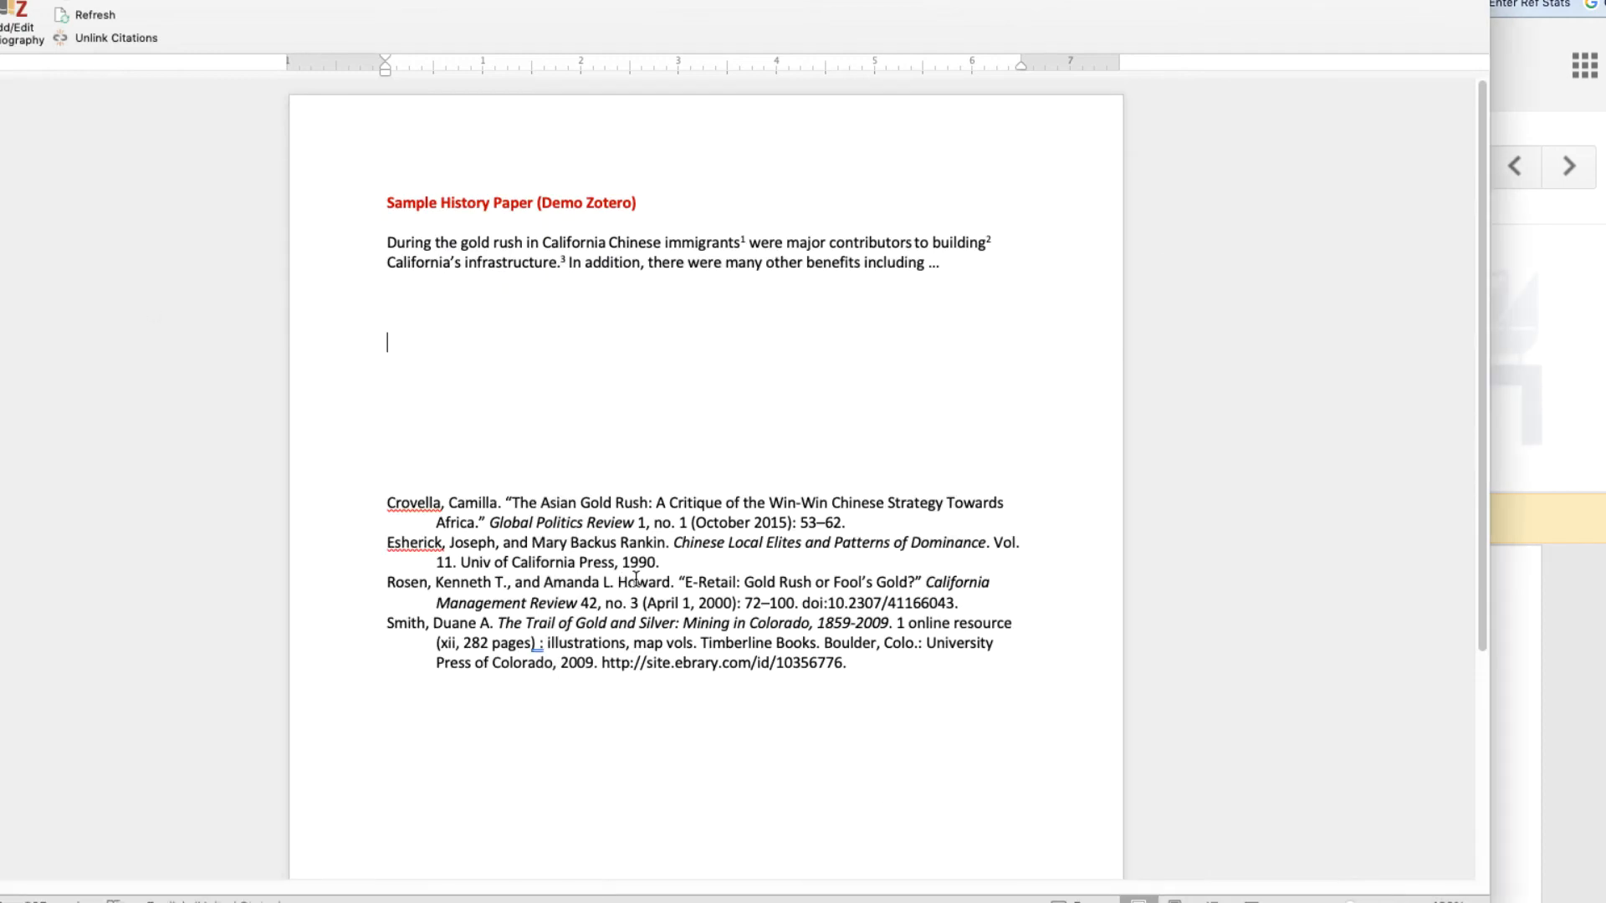
pyautogui.click(387, 342)
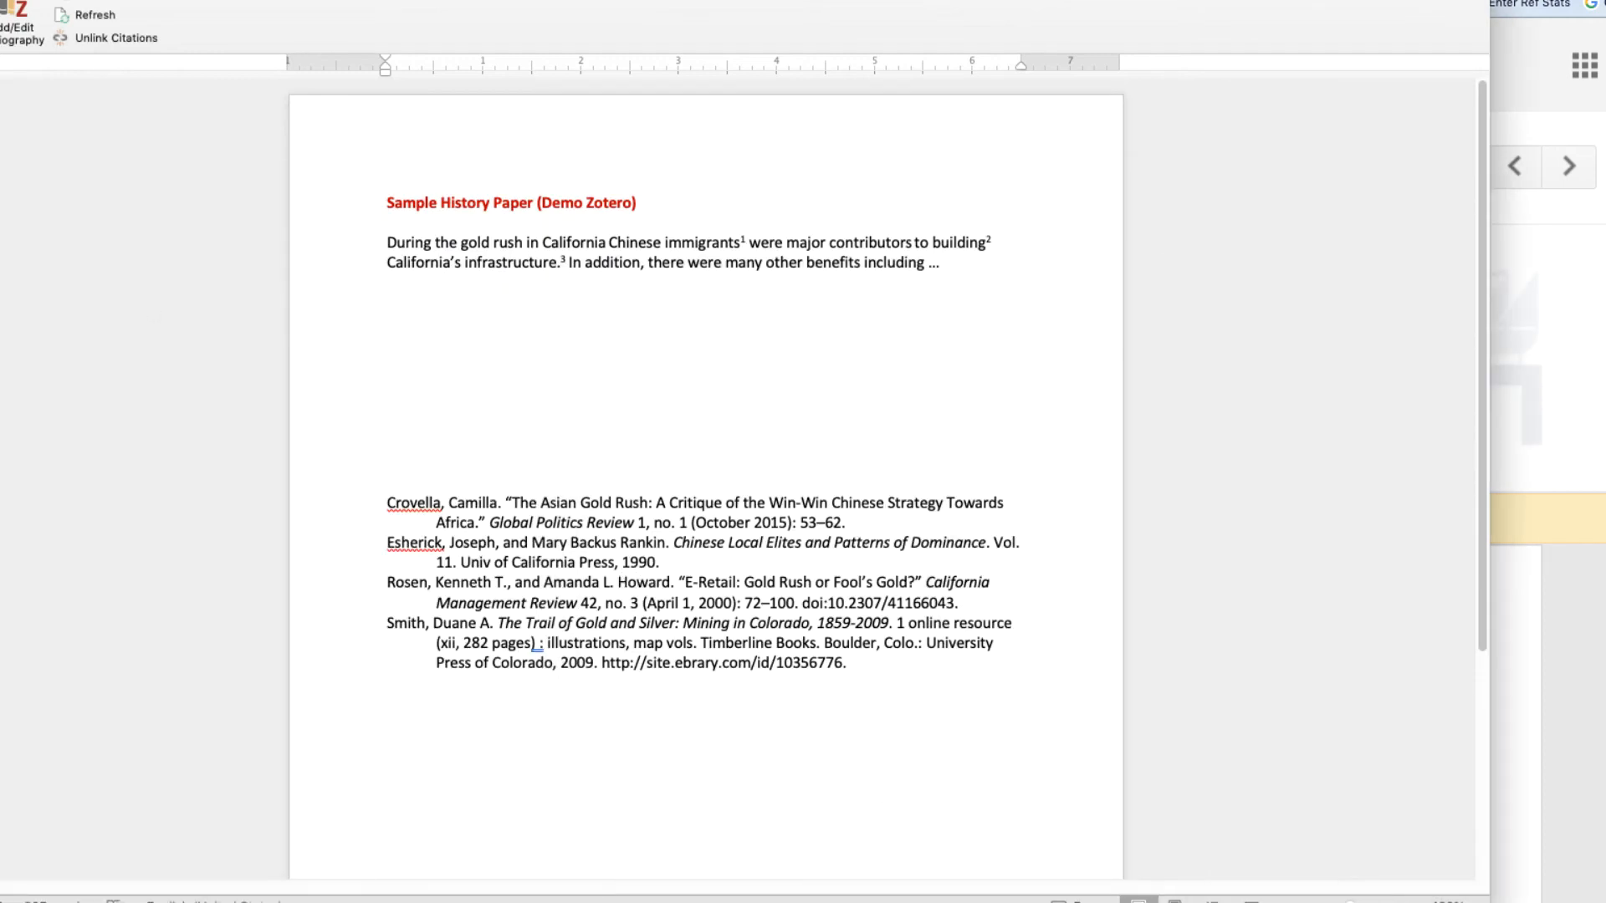